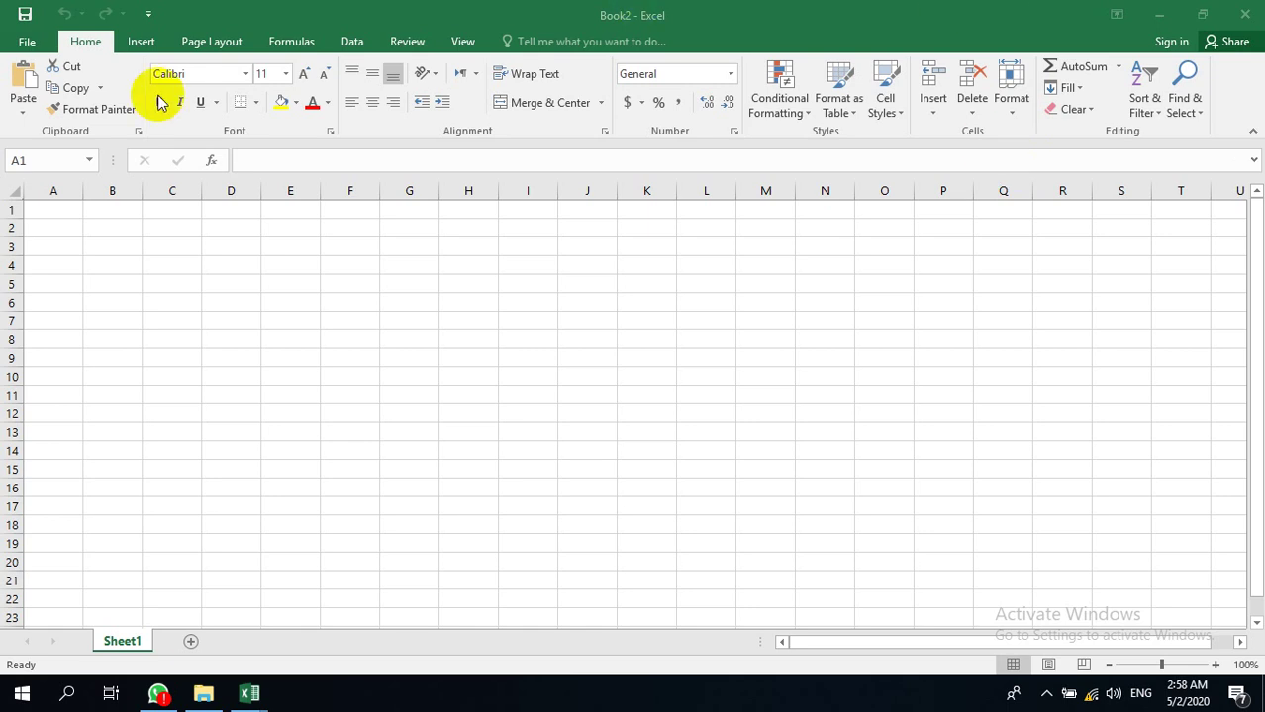
# Step: Switch the worksheet layout to right-to-left
pyautogui.click(198, 58)
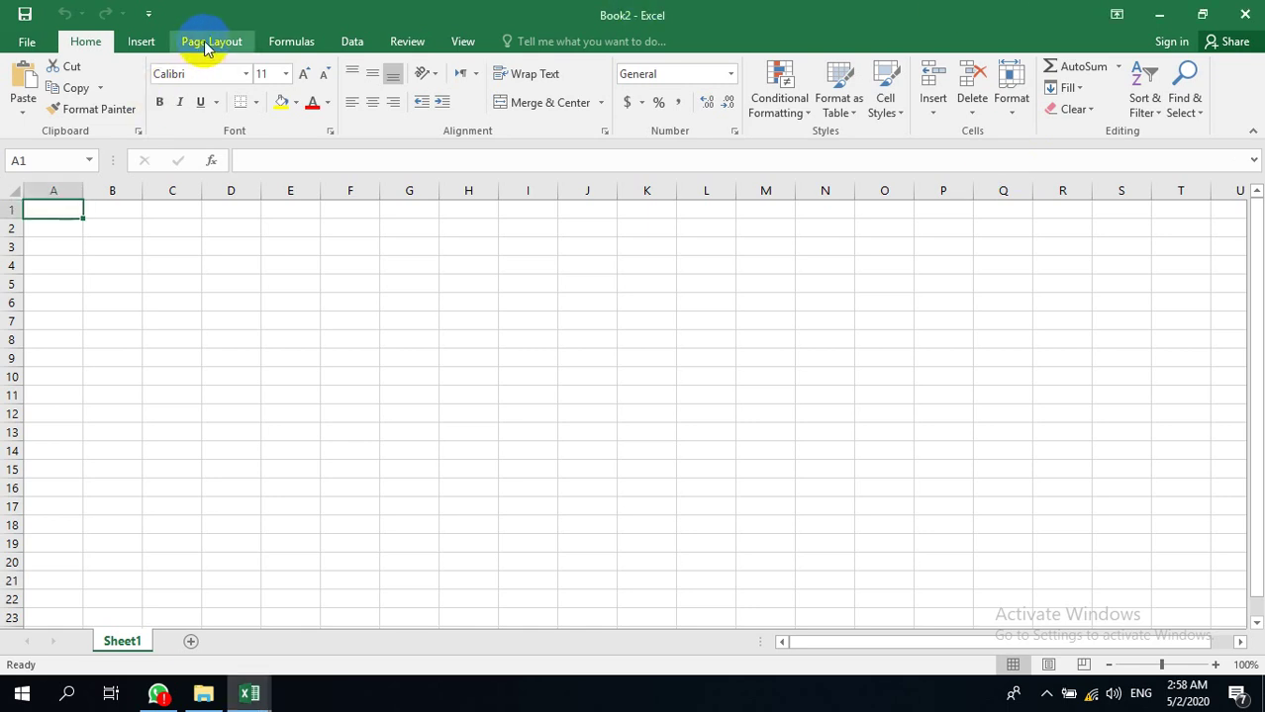
pyautogui.click(210, 43)
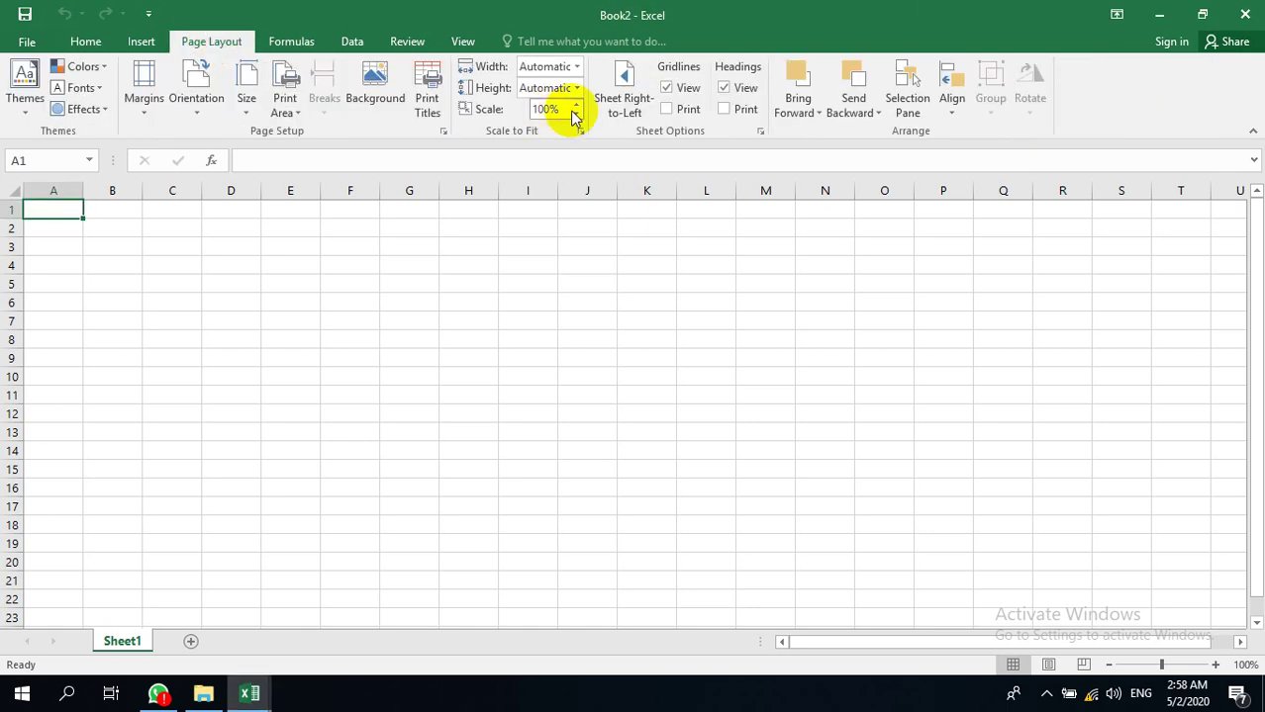
pyautogui.click(633, 105)
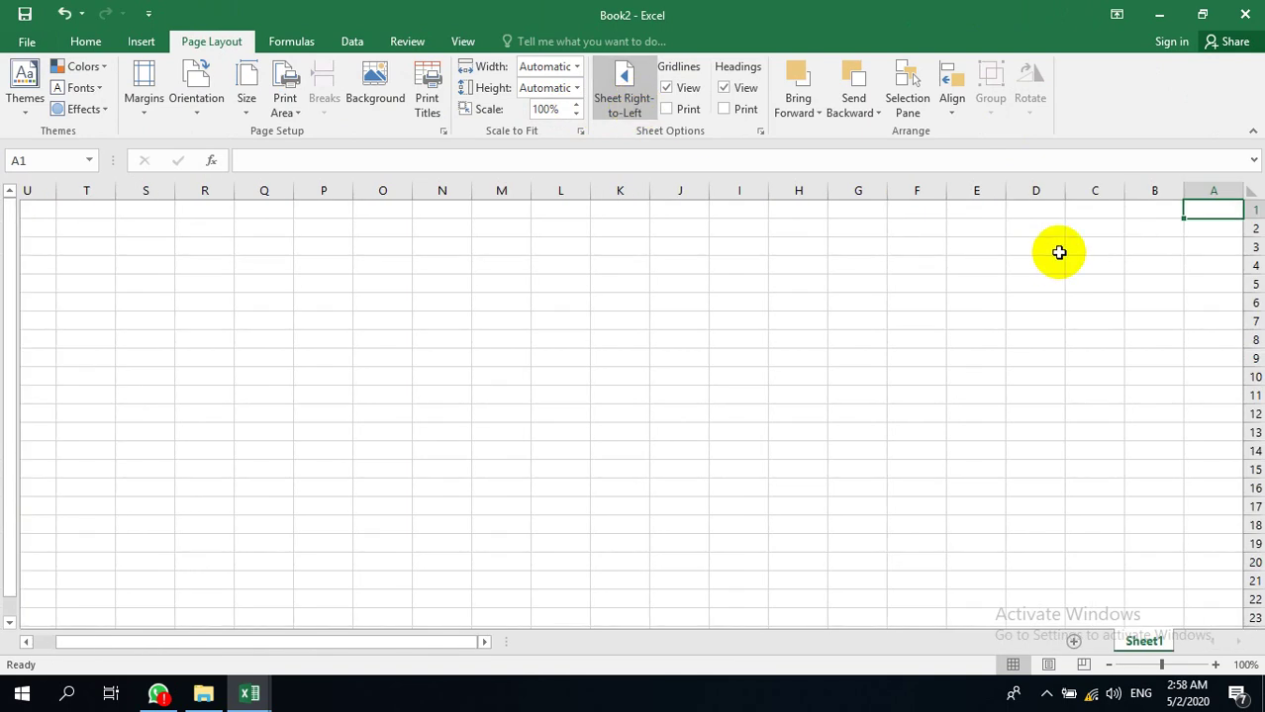
# Step: Enter the Pashto column headers گڼه, تشریح and عواید in cells A4 to C4
pyautogui.click(1202, 264)
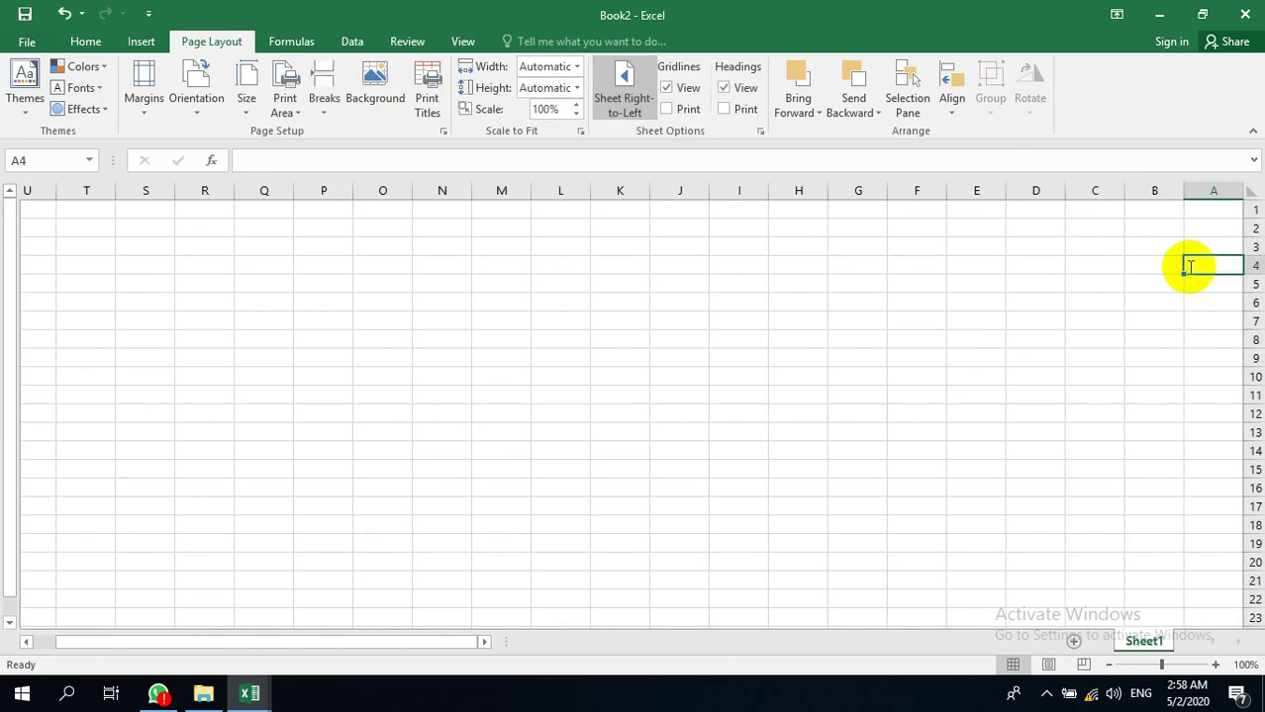
pyautogui.write("'")
pyautogui.hotkey('alt', 'shift')
pyautogui.write('ک')
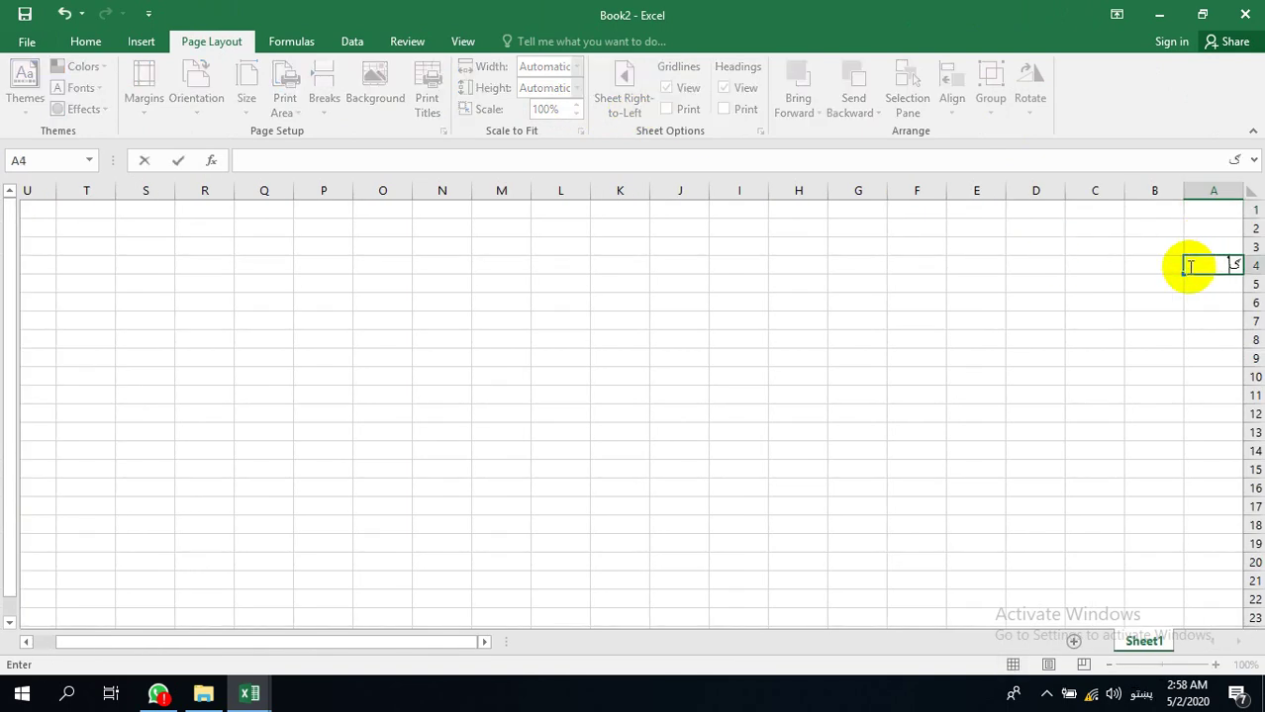
pyautogui.write('نه')
pyautogui.press('Tab')
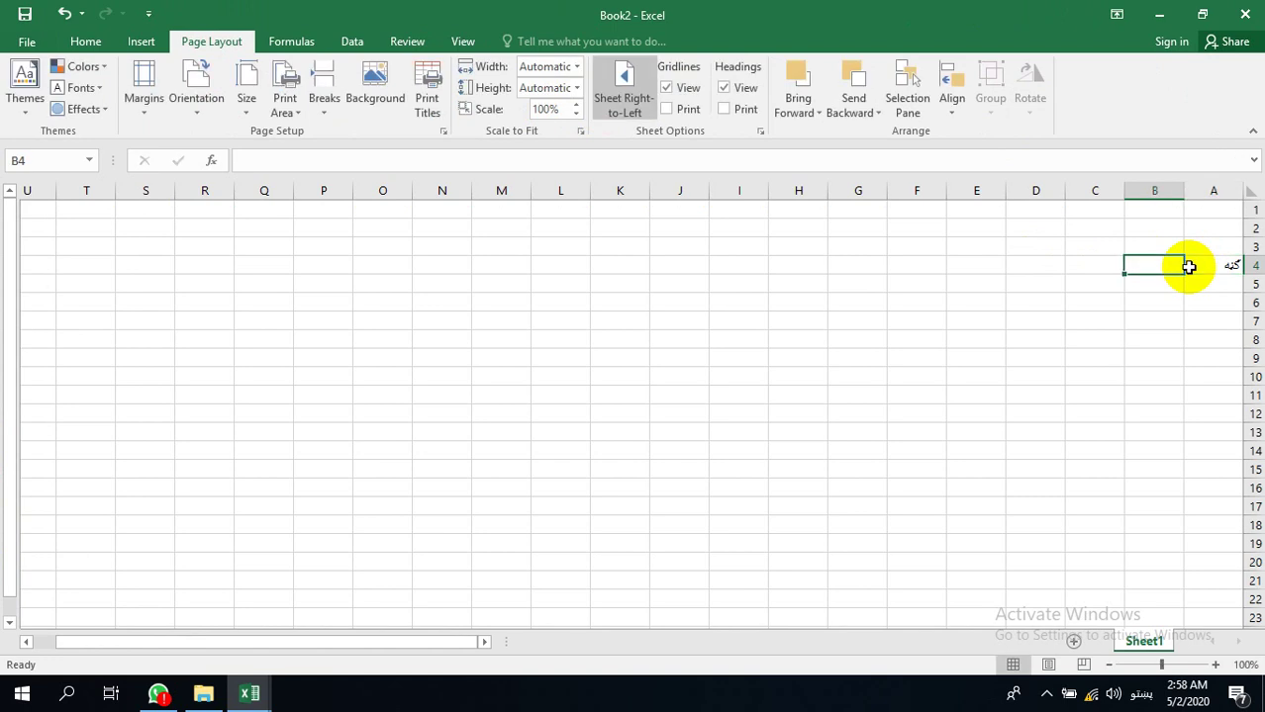
pyautogui.write('تشریح')
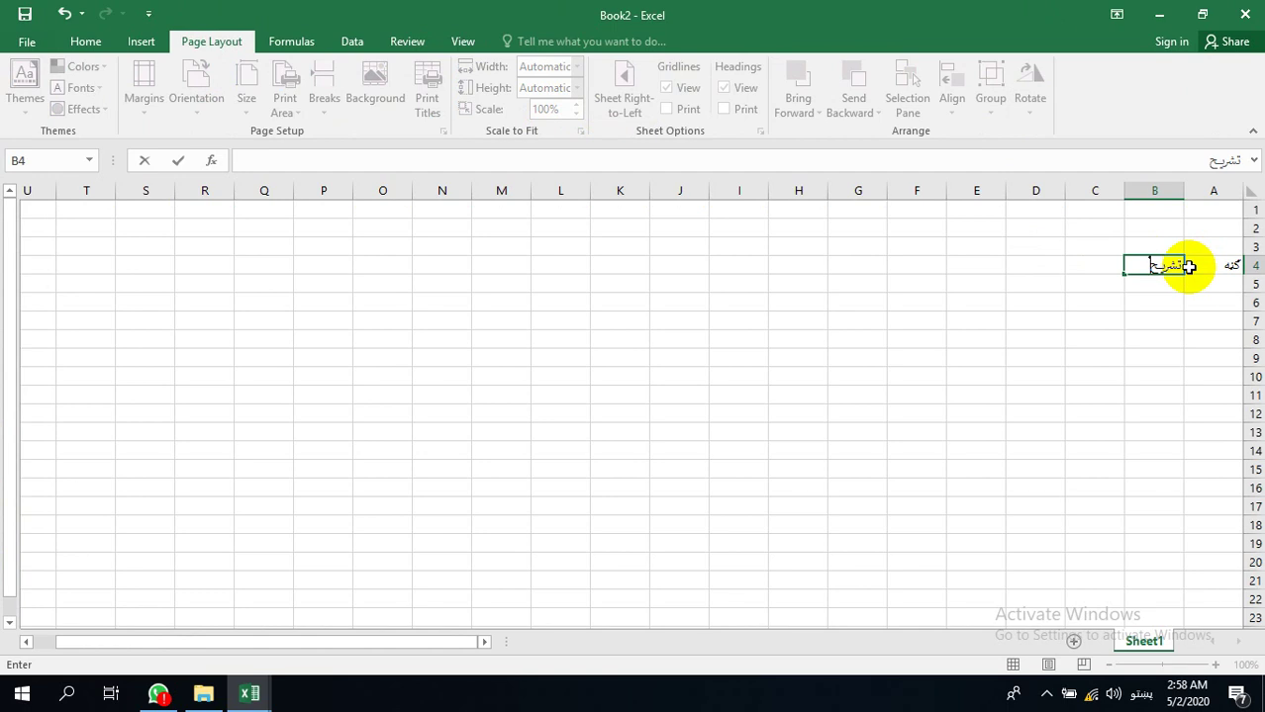
pyautogui.press('Tab')
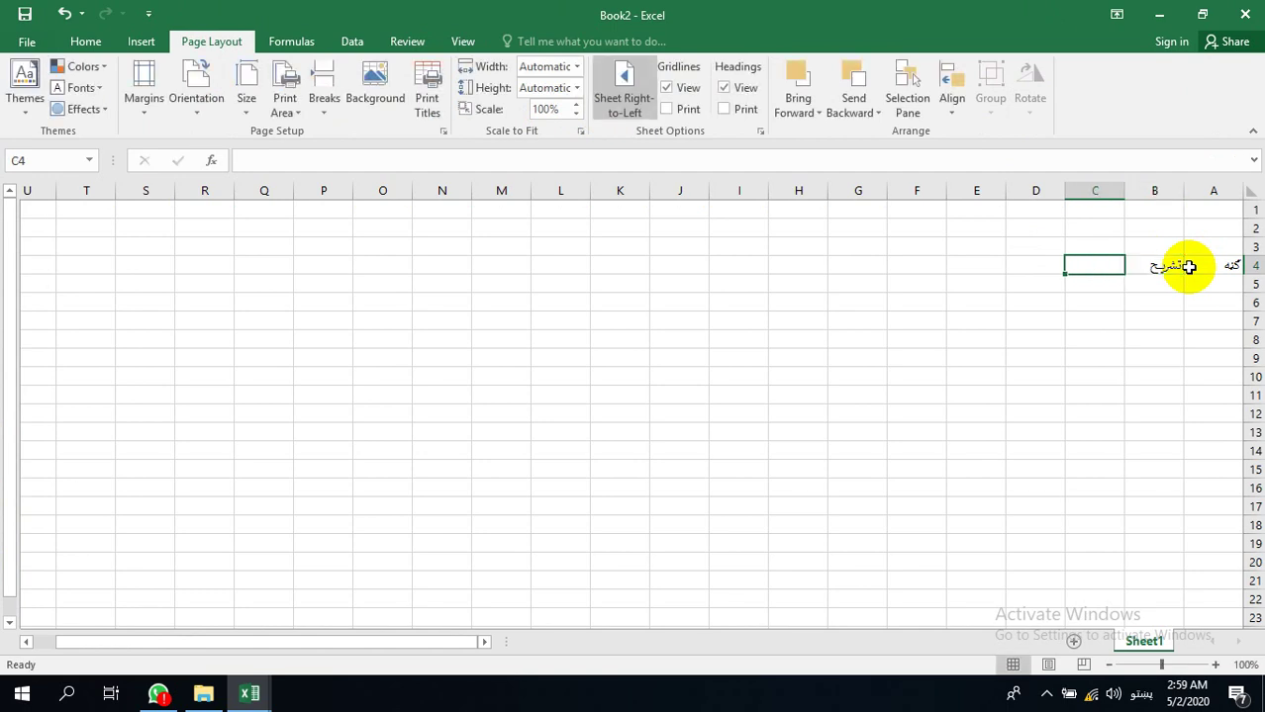
pyautogui.write('عوا')
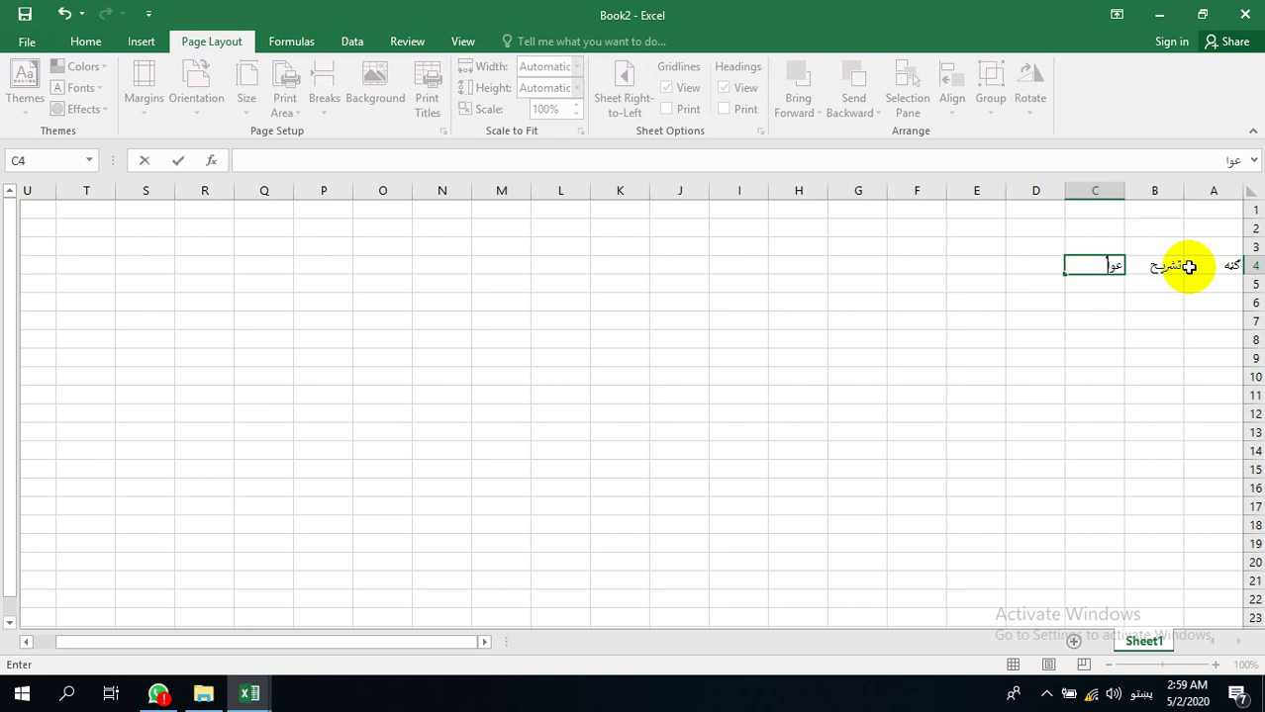
pyautogui.write('ید')
pyautogui.press('Tab')
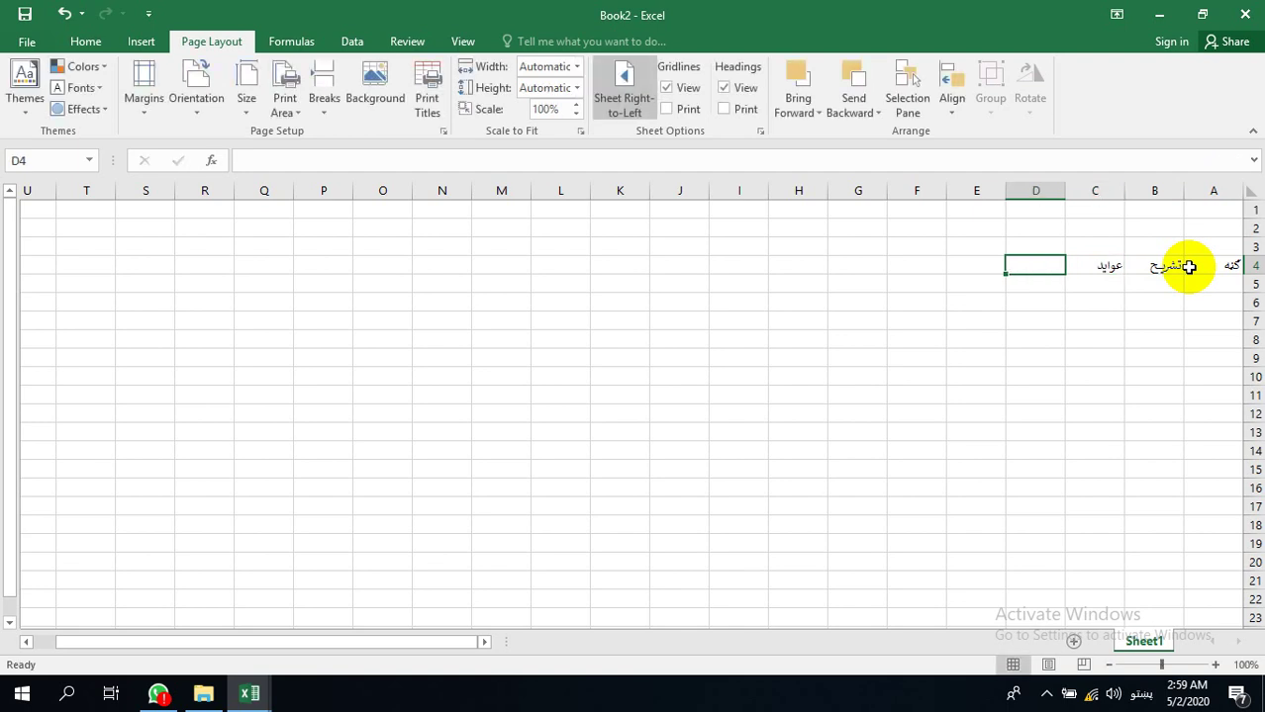
# Step: Enter the remaining headers مصارف, بیلانس, نېټه and ملاحضات in cells D4 to G4
pyautogui.write('مصارف')
pyautogui.press('Tab')
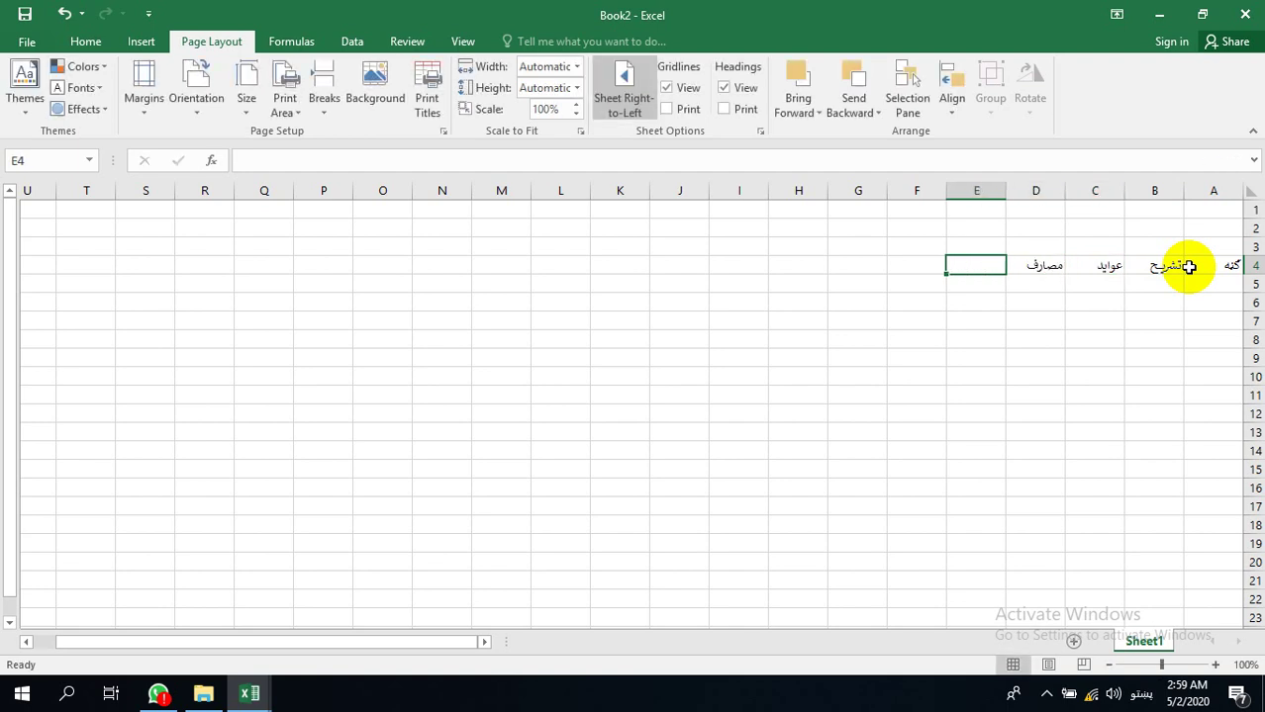
pyautogui.write('پ')
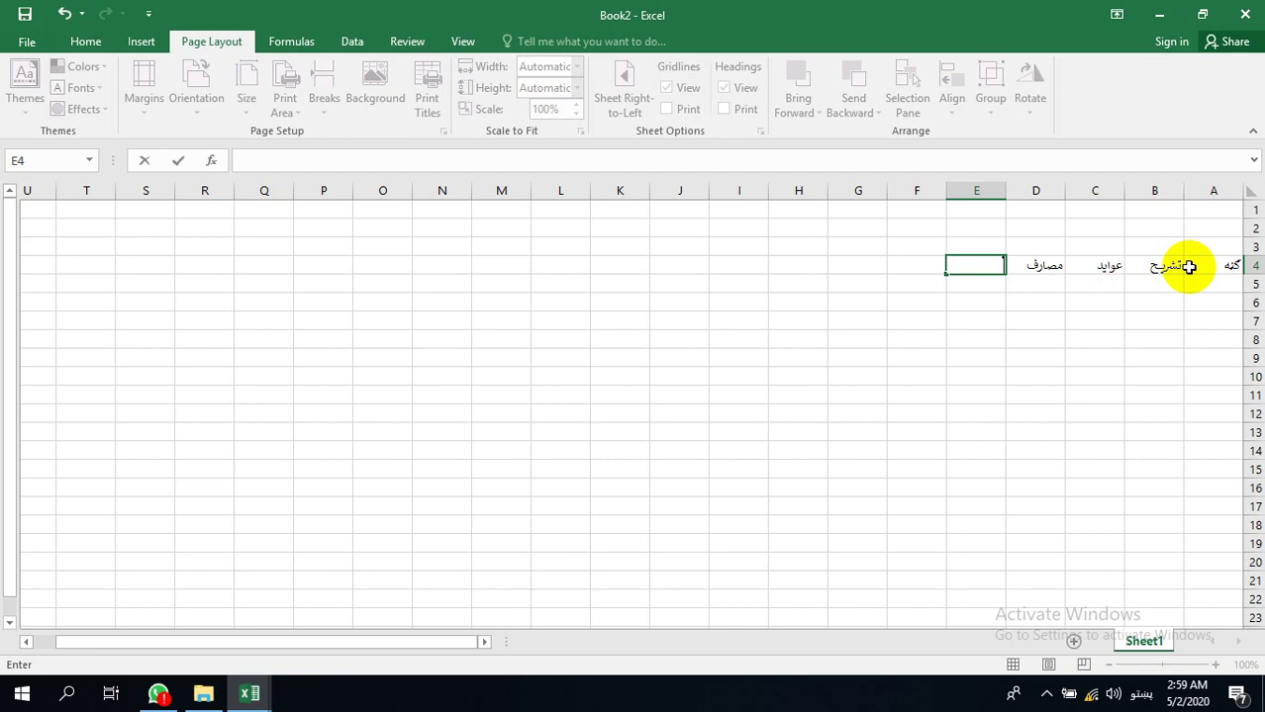
pyautogui.write('یلانس')
pyautogui.hotkey('ctrl', 'Return')
pyautogui.press('Tab')
pyautogui.write('نتیجه')
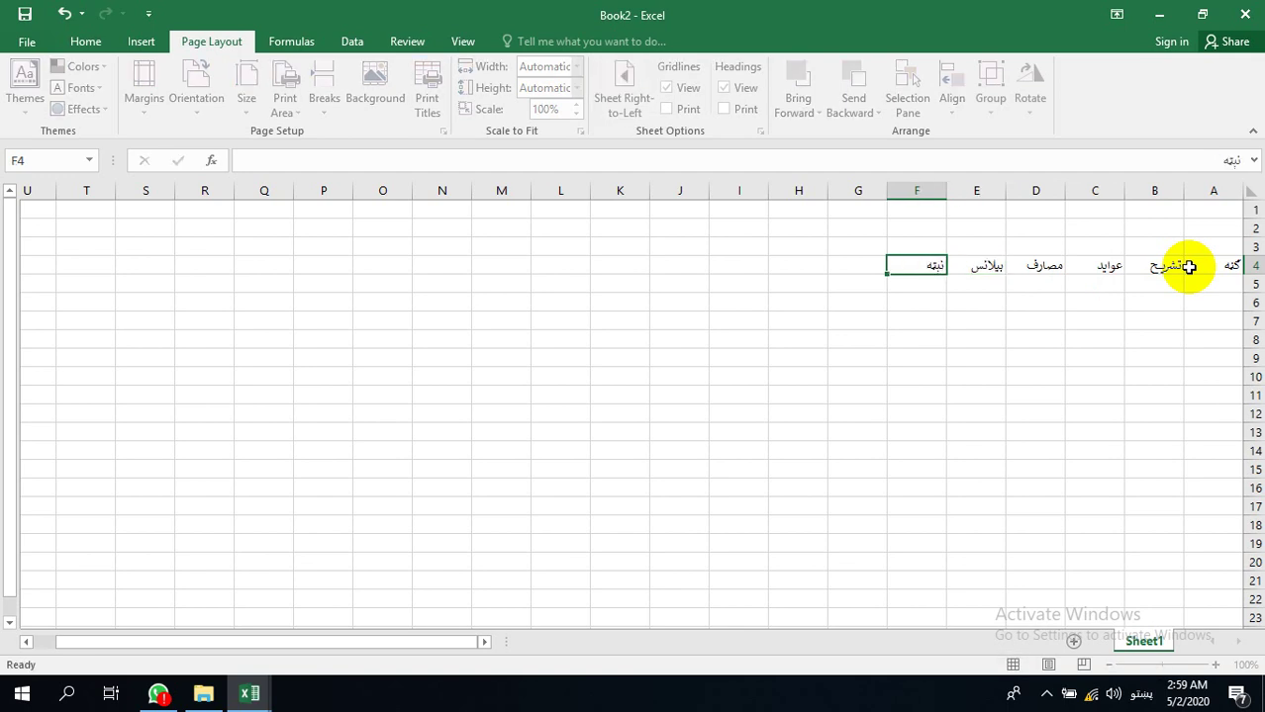
pyautogui.press('Tab')
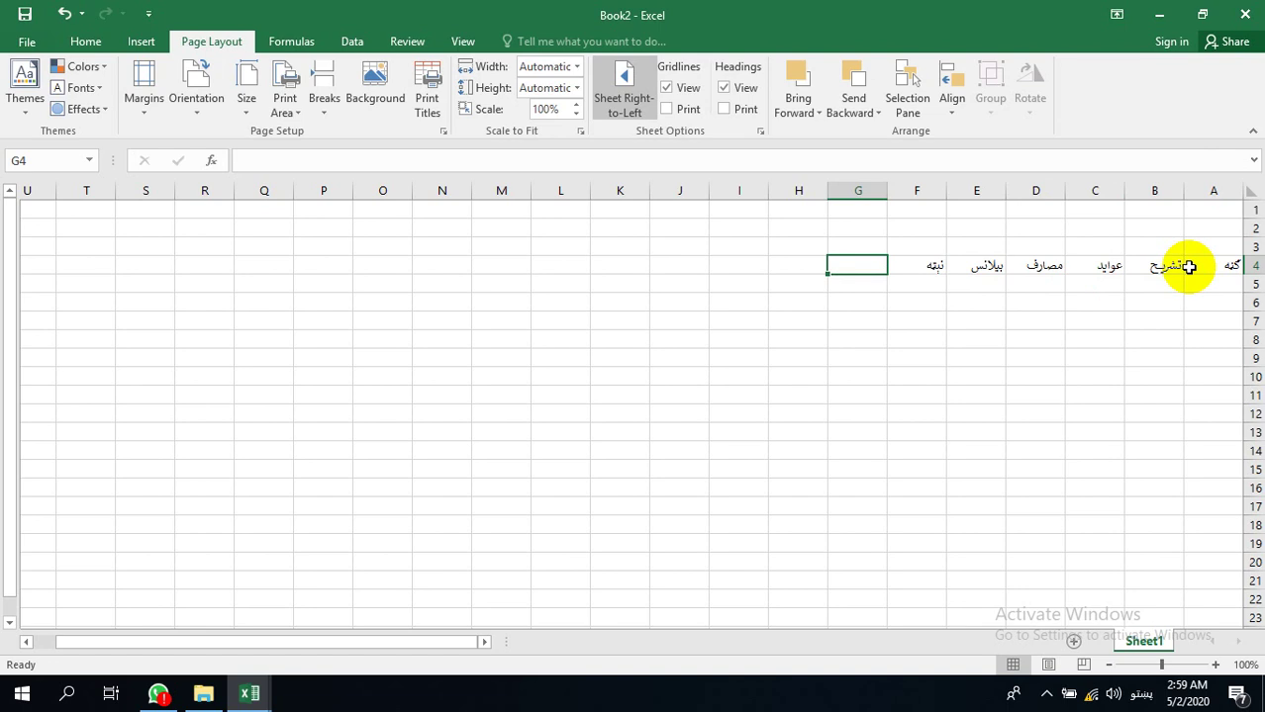
pyautogui.write('م')
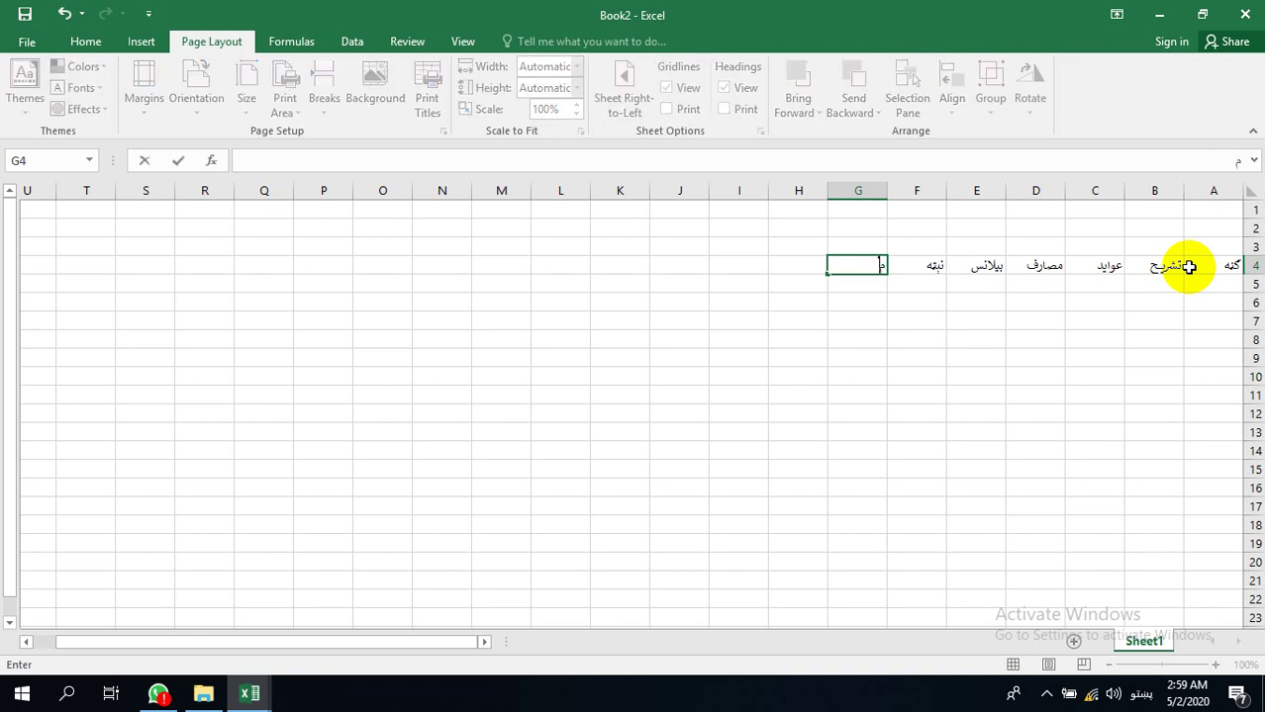
pyautogui.write('لاحضات')
pyautogui.press('Return')
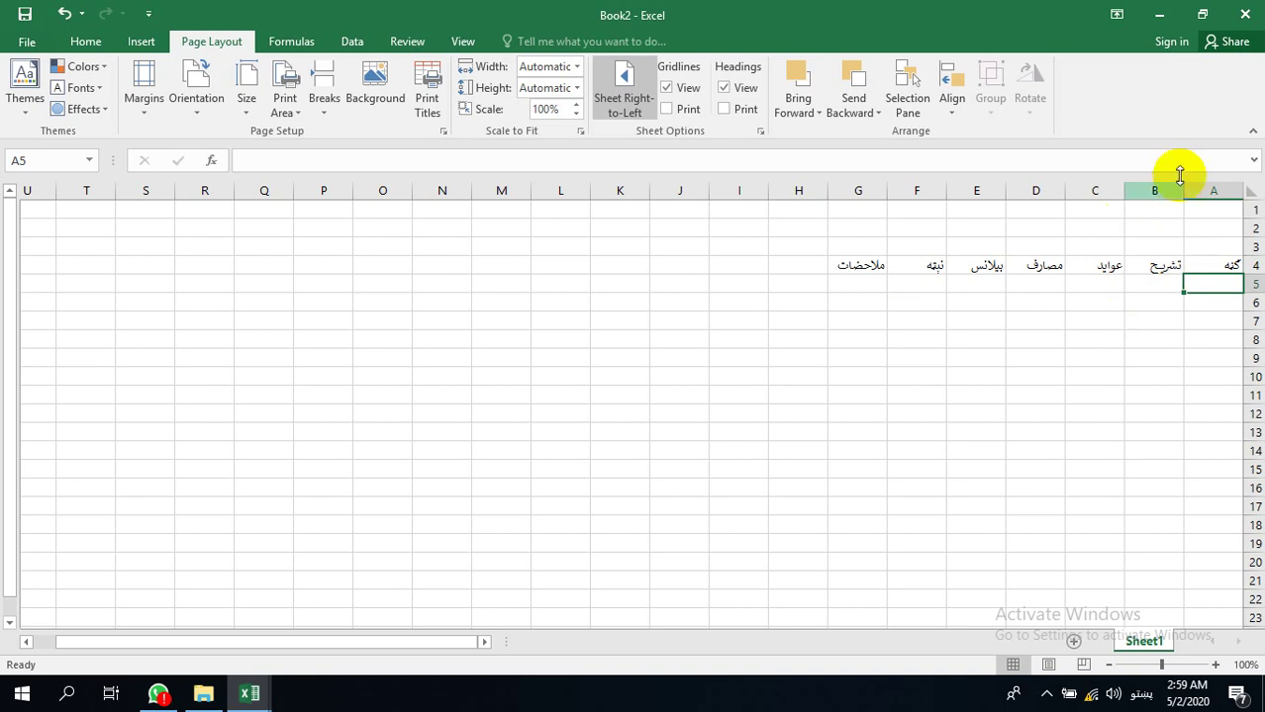
# Step: Fit column A to its contents and fill A5:A19 with the row numbers 1 to 15
pyautogui.doubleClick(1186, 186)
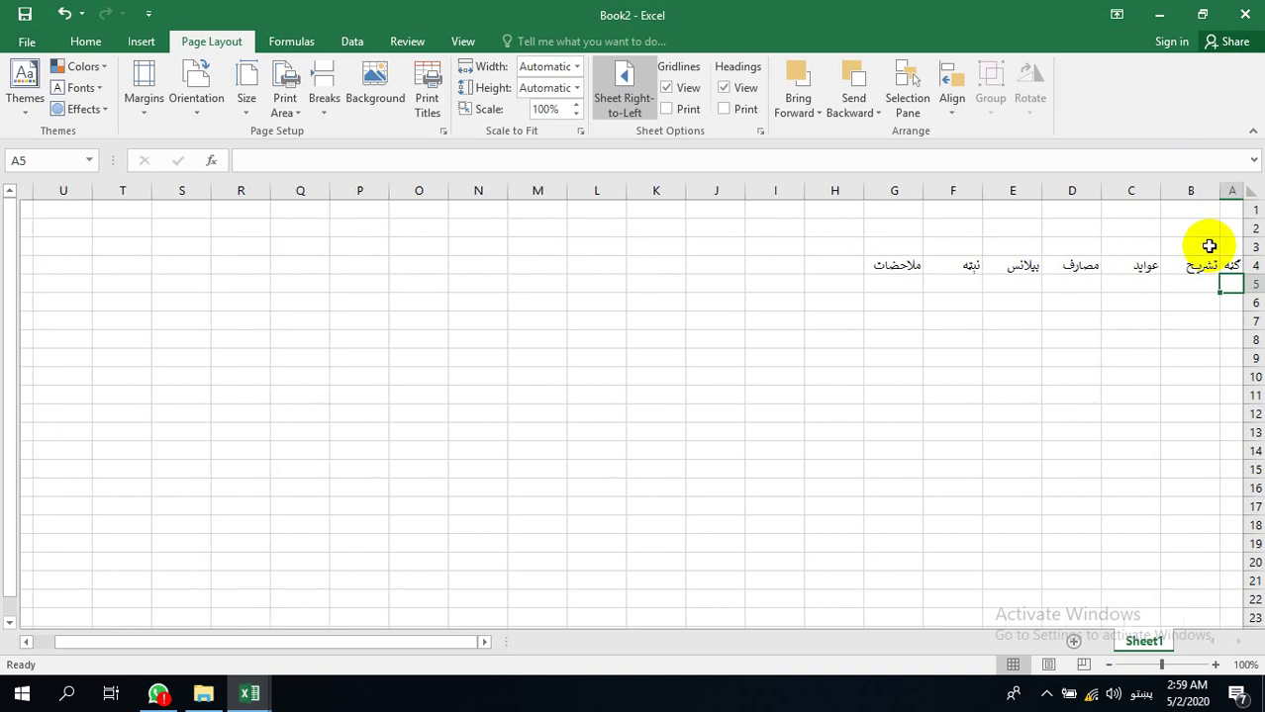
pyautogui.write('1')
pyautogui.press('Return')
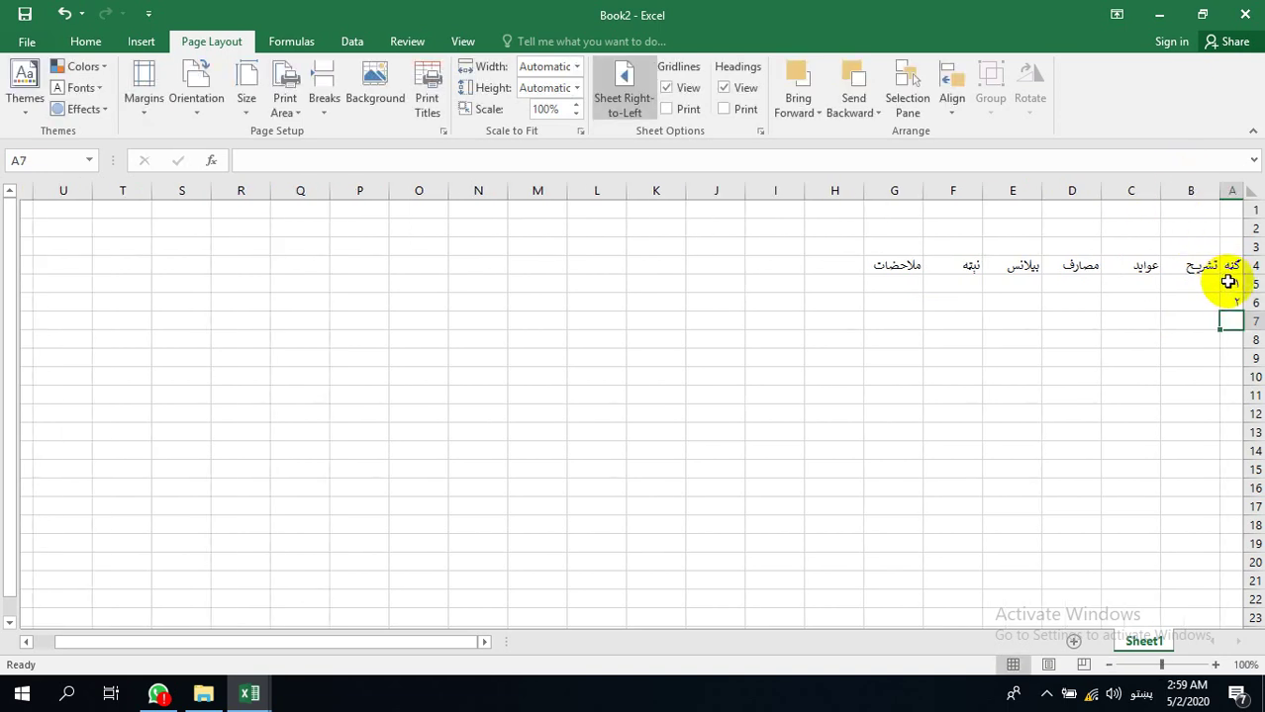
pyautogui.click(1230, 284)
pyautogui.moveTo(1230, 284); pyautogui.dragTo(1207, 550)
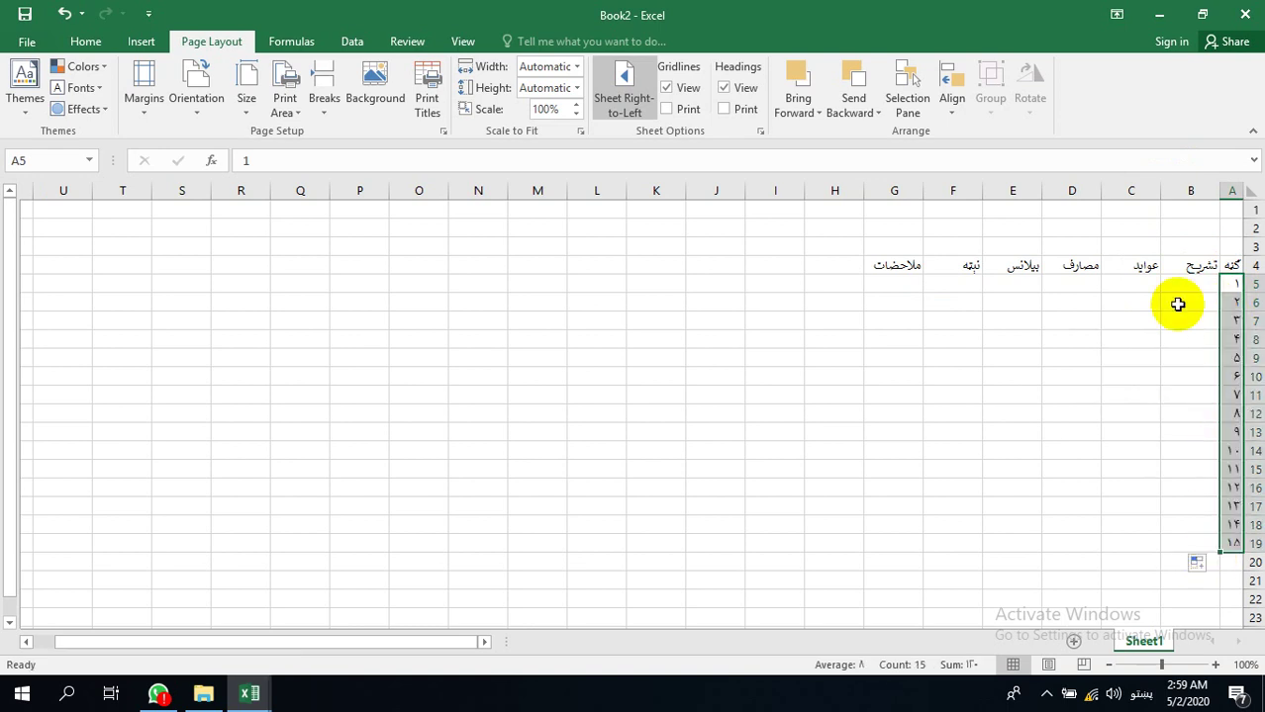
# Step: Widen the تشریح column B to several times its default width
pyautogui.moveTo(1157, 194); pyautogui.dragTo(996, 196)
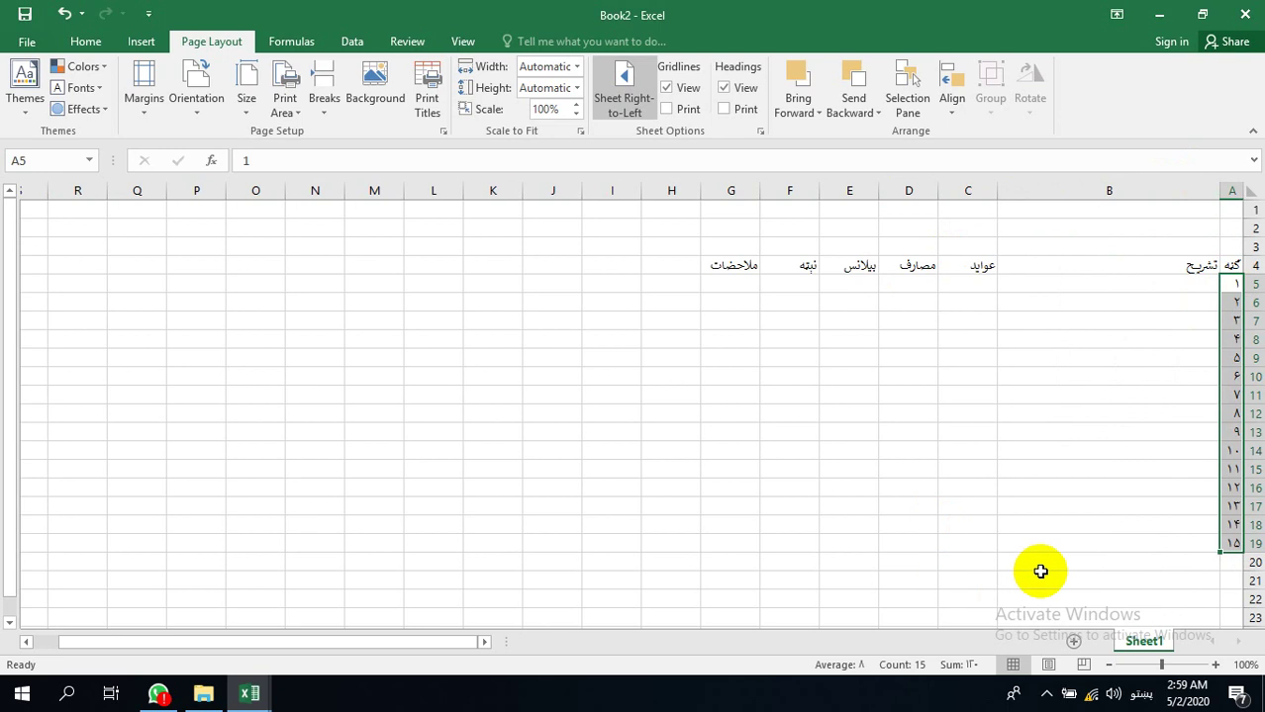
pyautogui.click(960, 567)
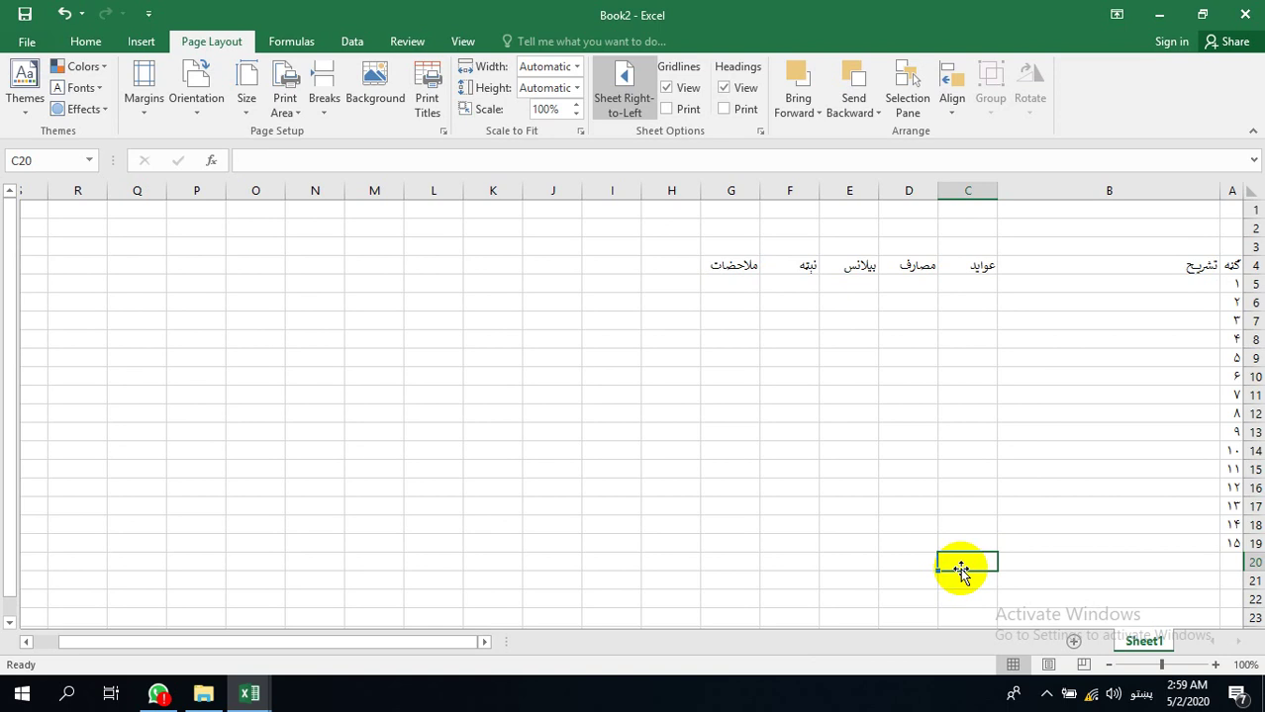
# Step: Merge and center cells A20:B20 below the numbered rows and enter the label مجموعه
pyautogui.click(1216, 561)
pyautogui.moveTo(1216, 561); pyautogui.dragTo(1123, 561)
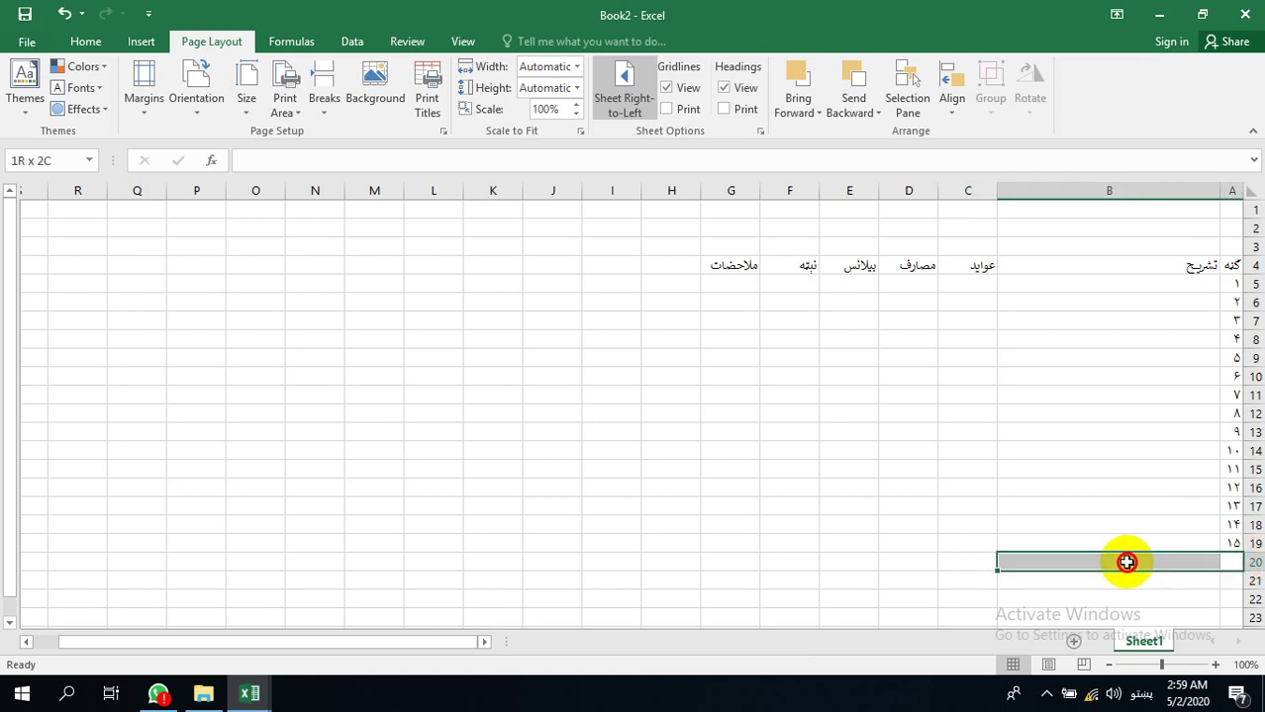
pyautogui.click(85, 41)
pyautogui.click(532, 108)
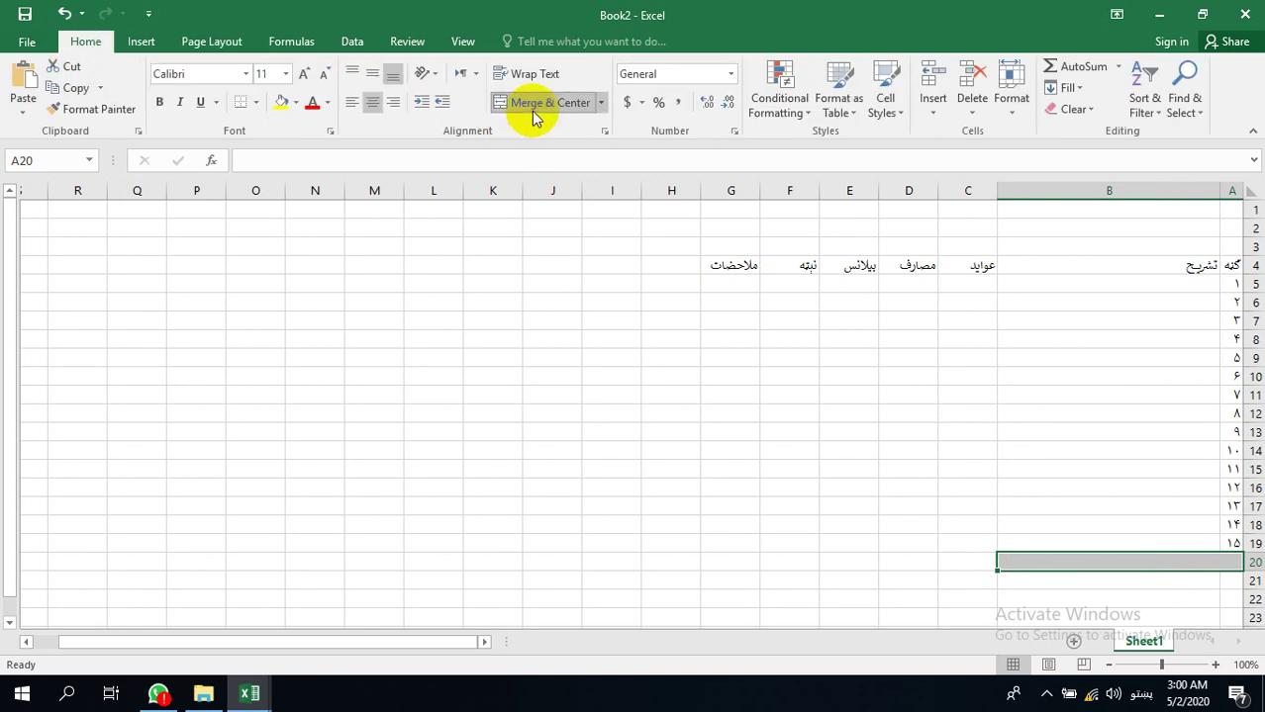
pyautogui.write('مجموعه')
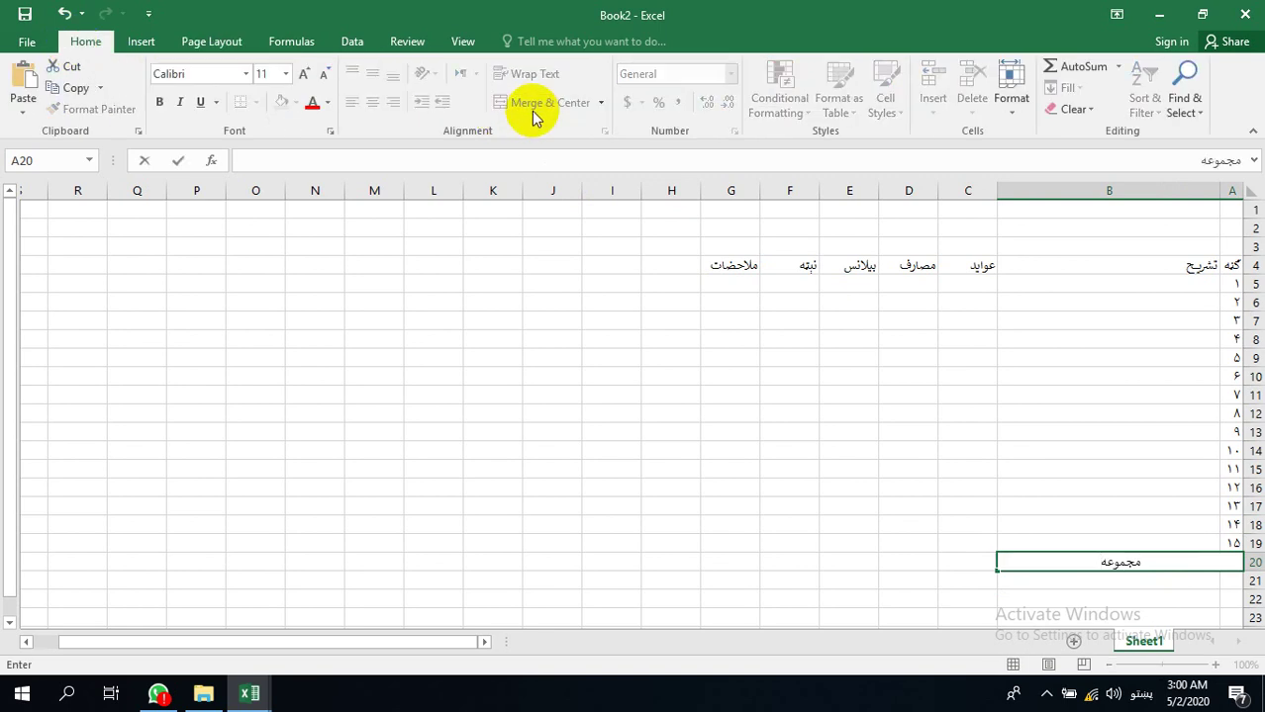
pyautogui.press('Tab')
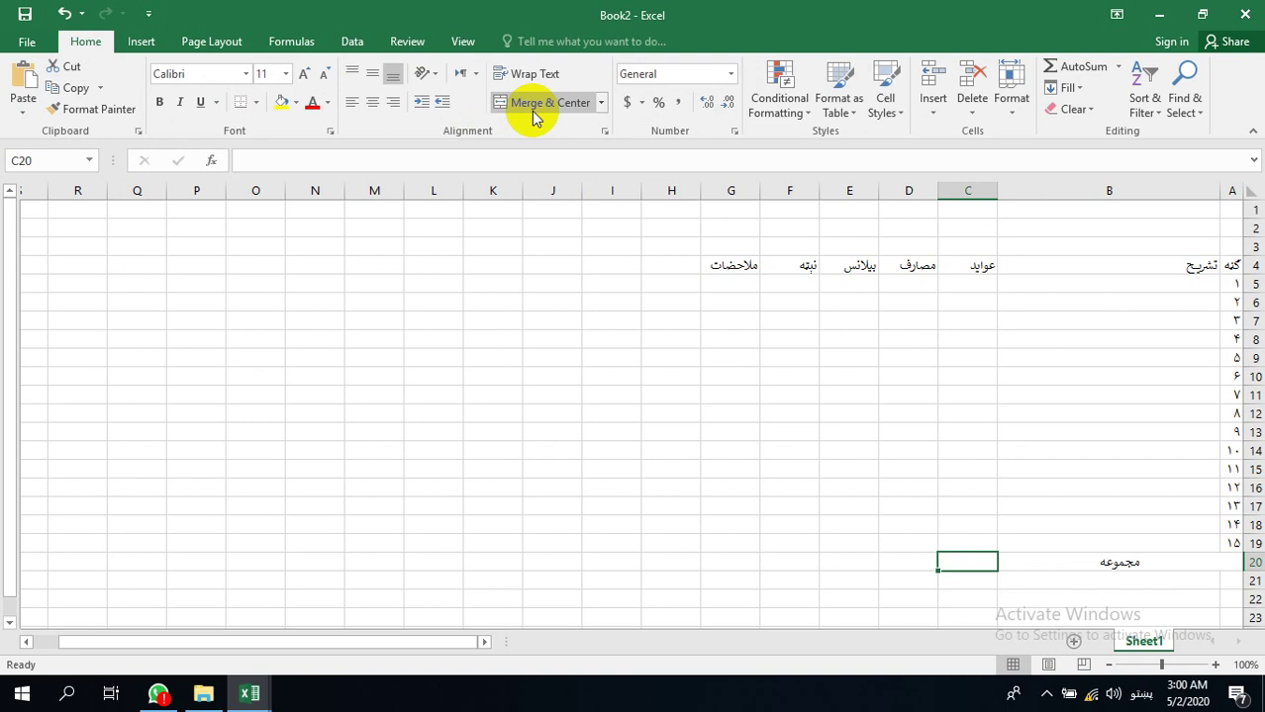
# Step: Enter =sum(C5:C19) in C20 to total the عواید column
pyautogui.hotkey('alt', 'shift')
pyautogui.write('=s')
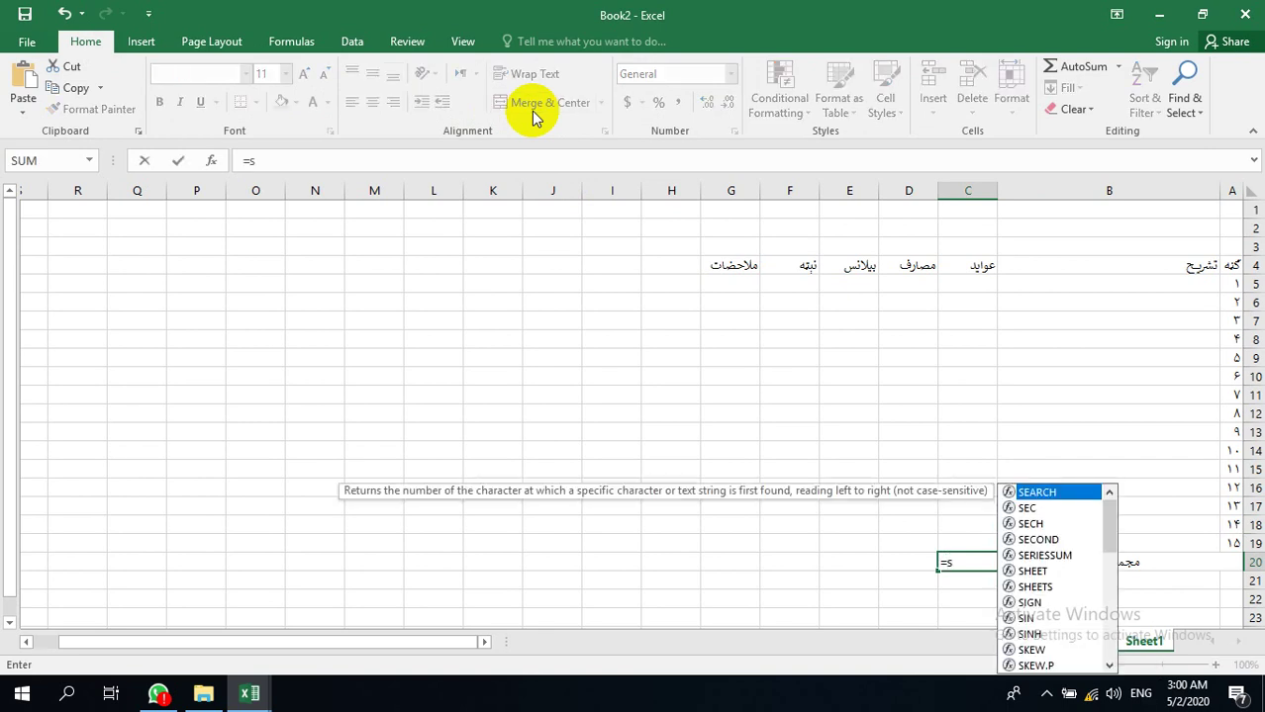
pyautogui.write('um(')
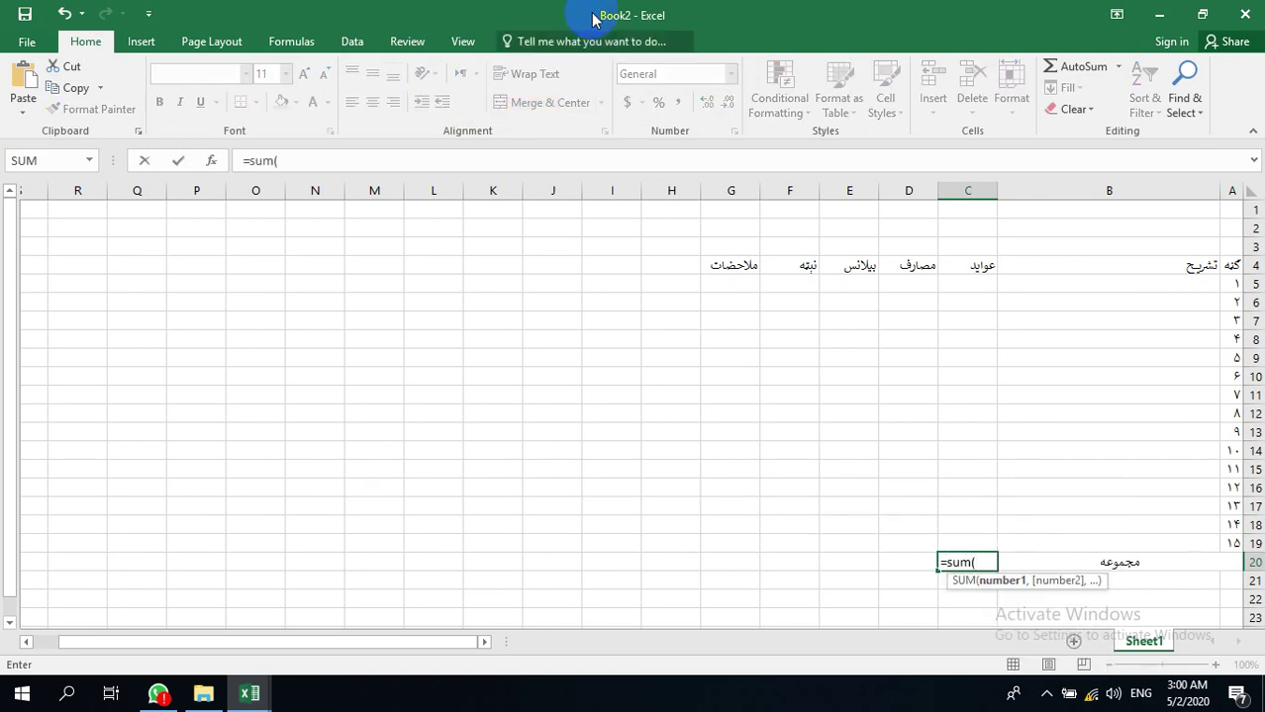
pyautogui.moveTo(980, 287); pyautogui.dragTo(941, 544)
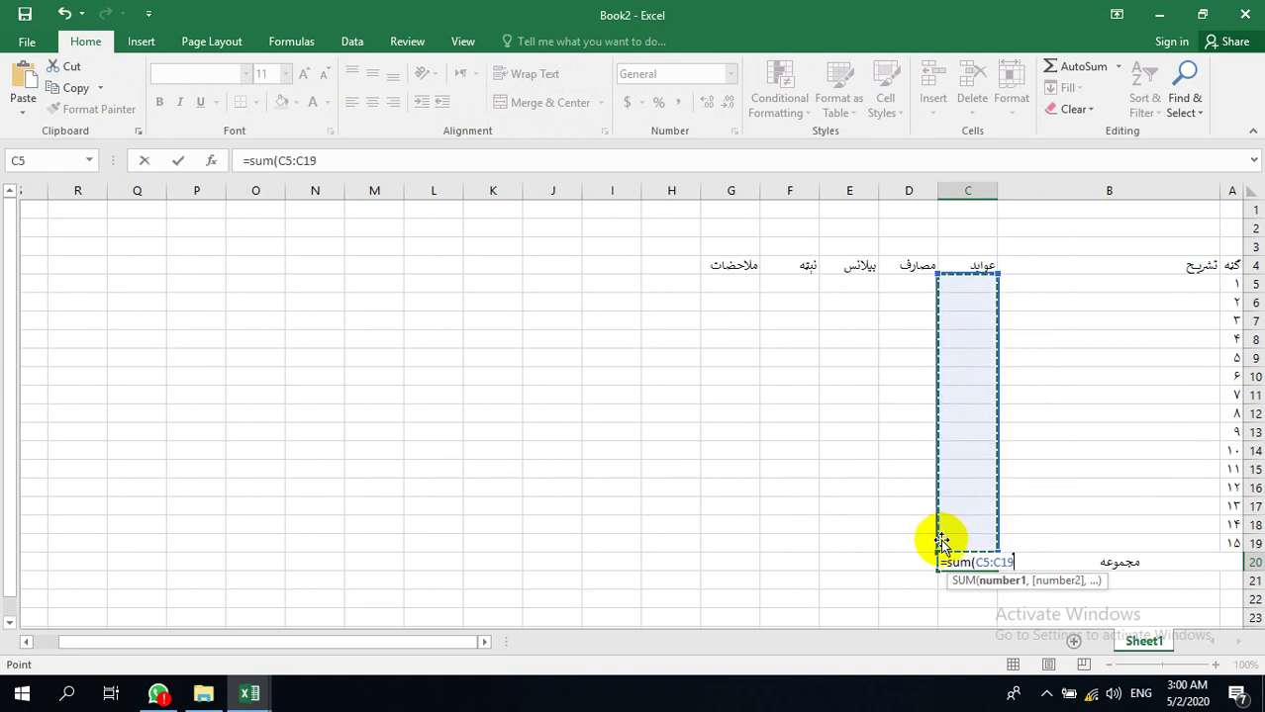
pyautogui.write(')')
pyautogui.press('Return')
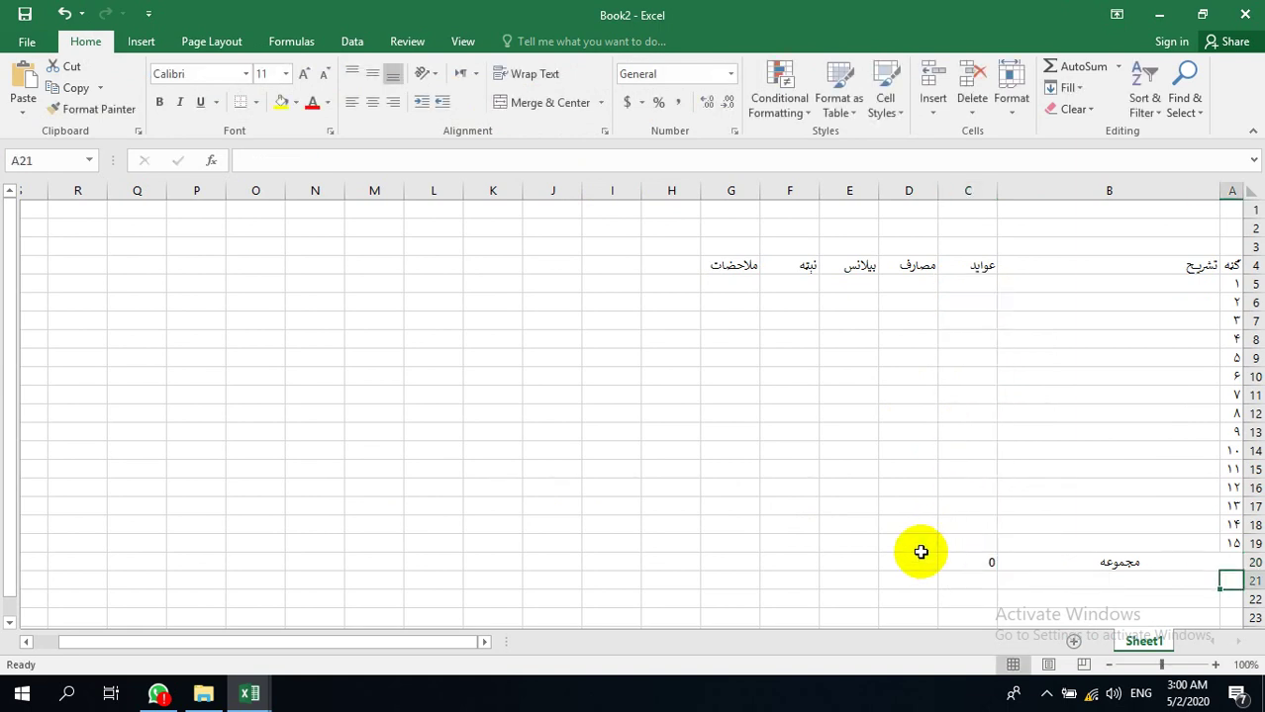
# Step: Enter the balance formula =C20-D5 in E5 under the بیلانس header
pyautogui.click(849, 282)
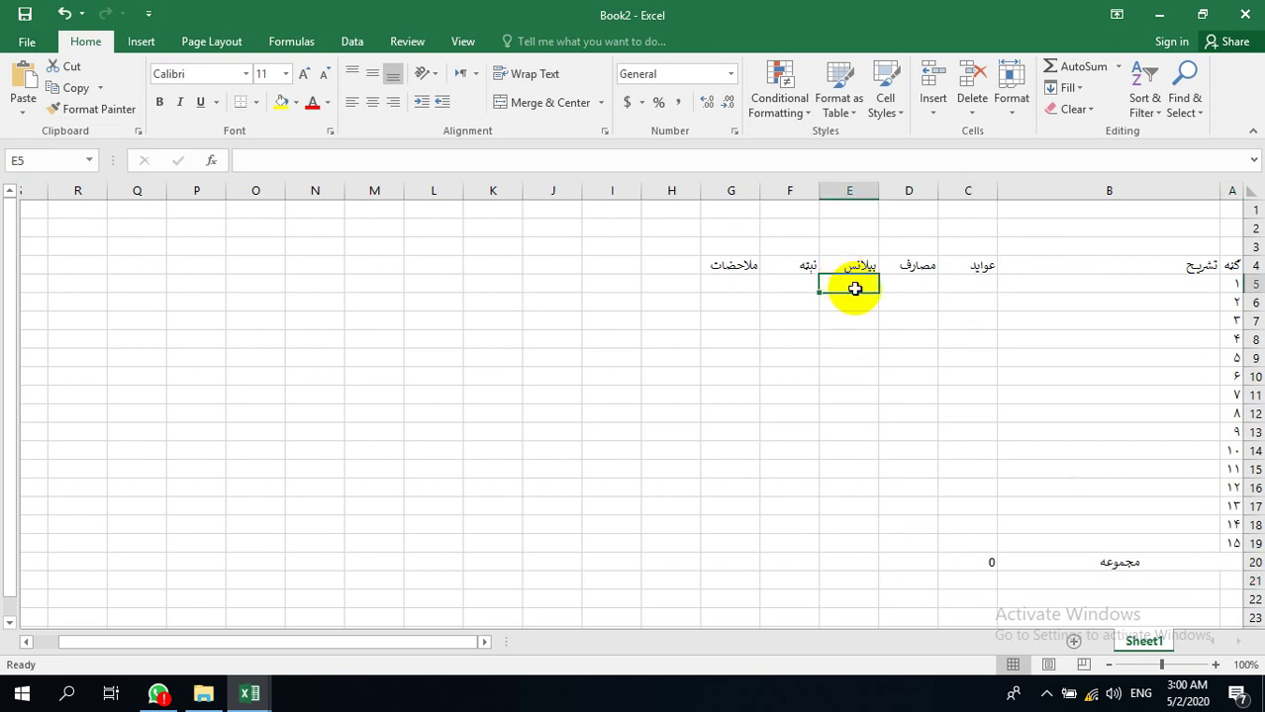
pyautogui.write('=')
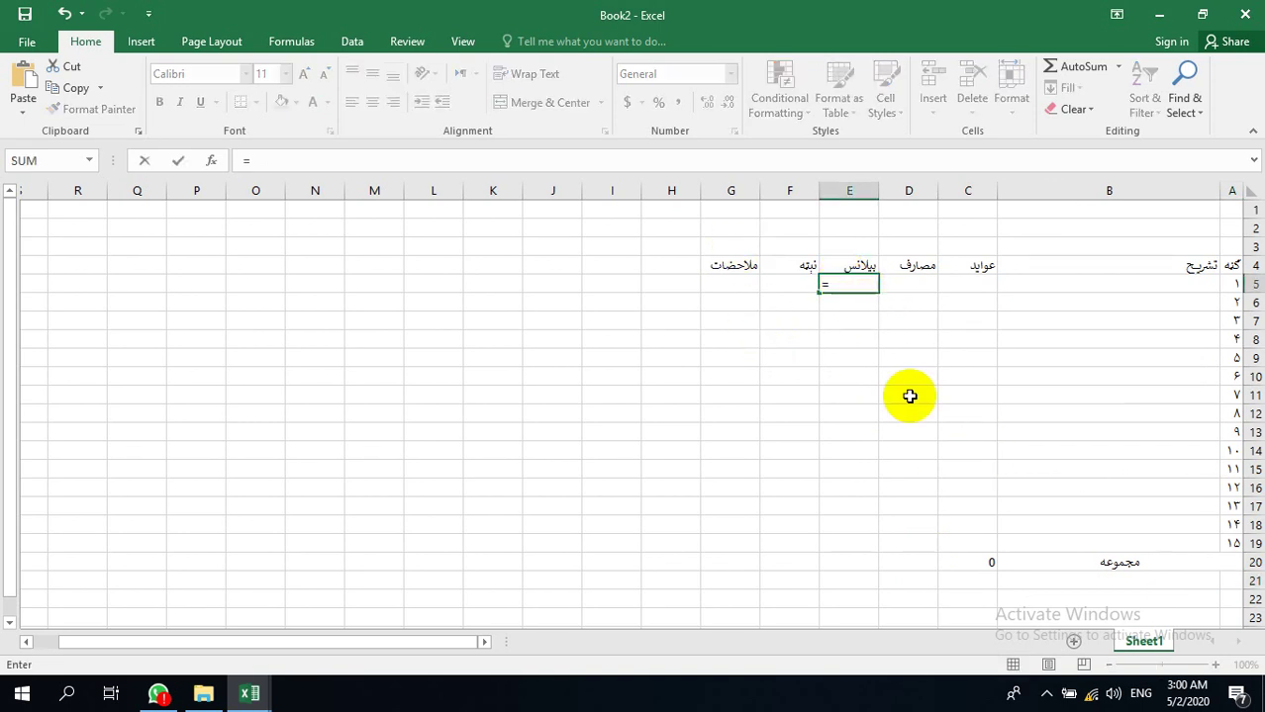
pyautogui.click(986, 564)
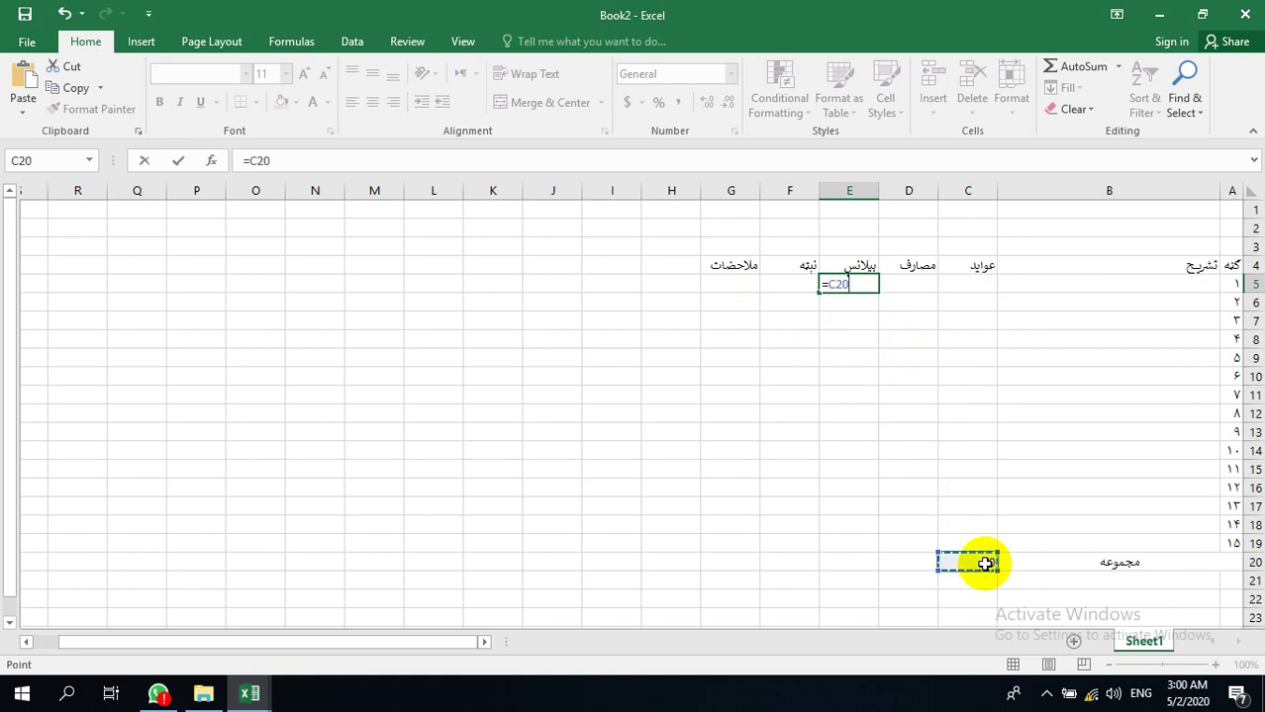
pyautogui.write('-')
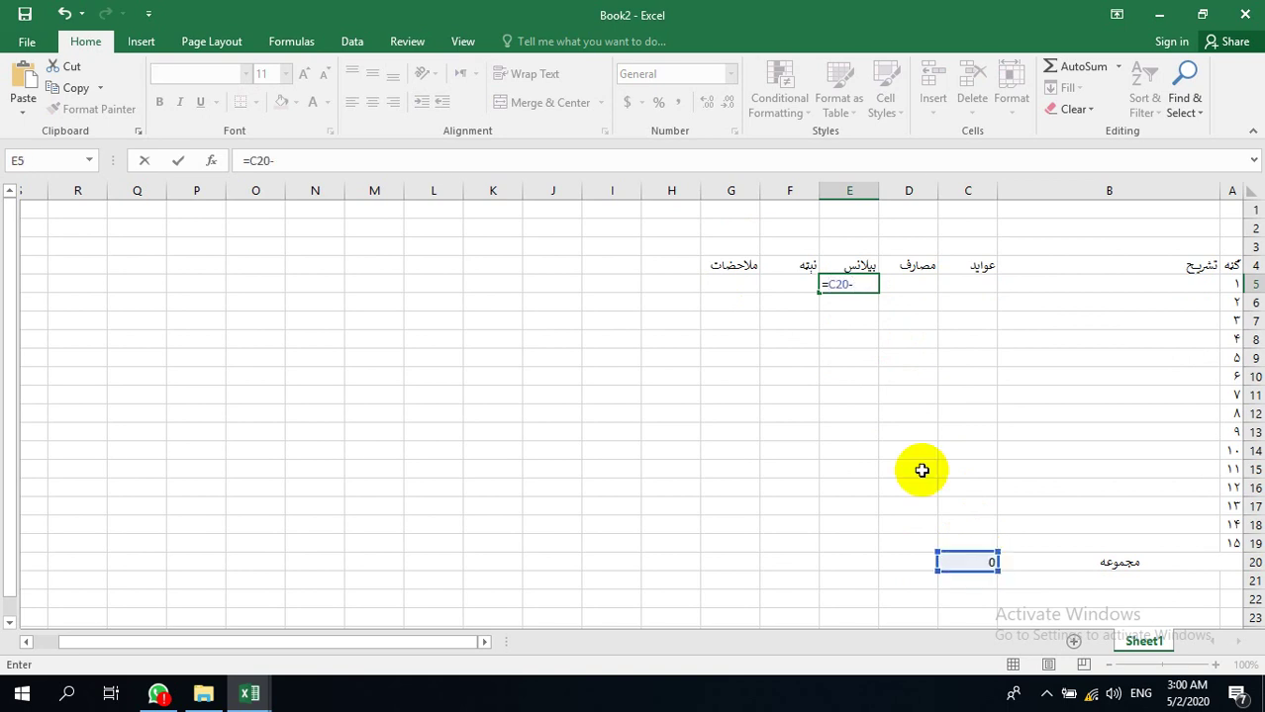
pyautogui.click(908, 283)
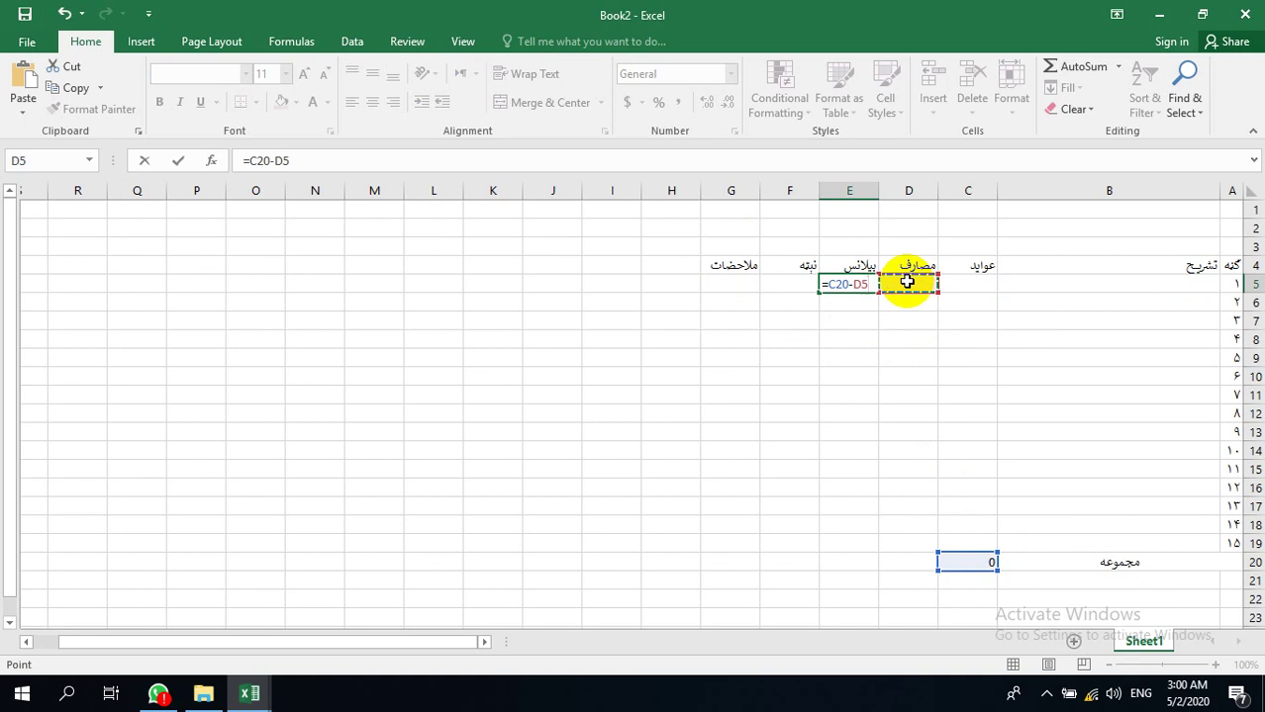
pyautogui.press('Return')
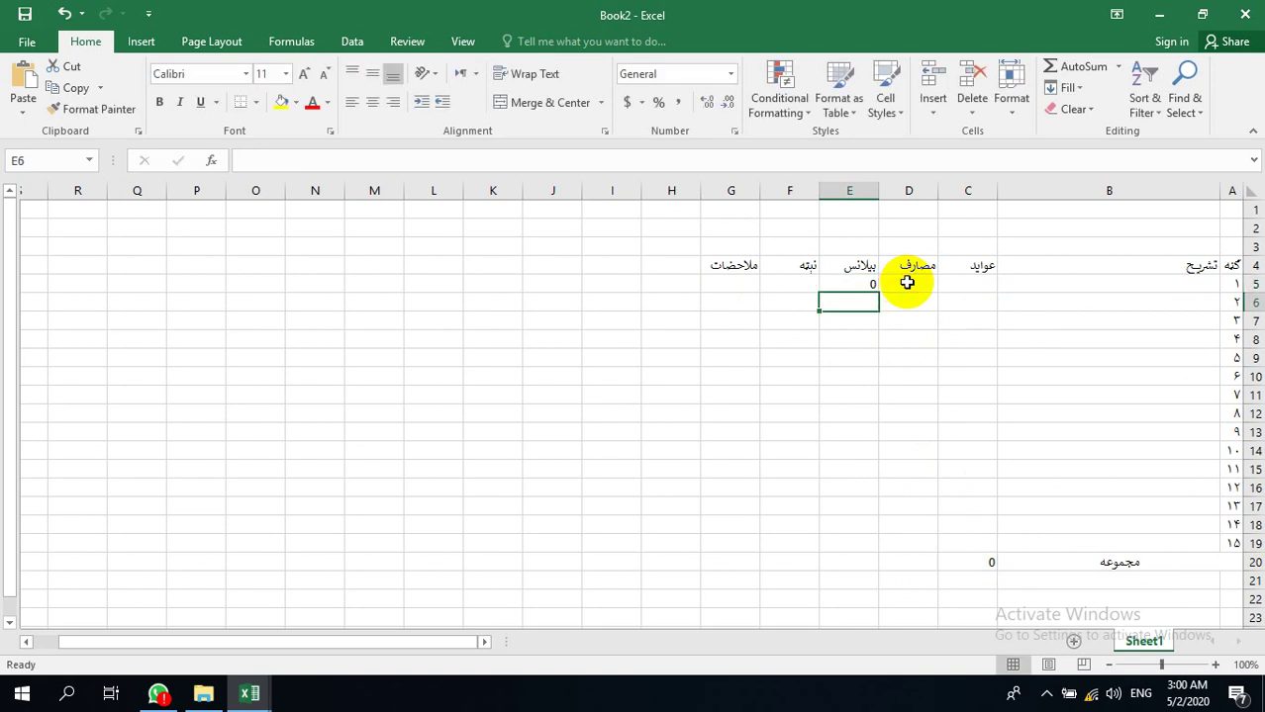
# Step: Enter the running balance formula =E5-D6 in E6 and fill it down through E19
pyautogui.click(867, 284)
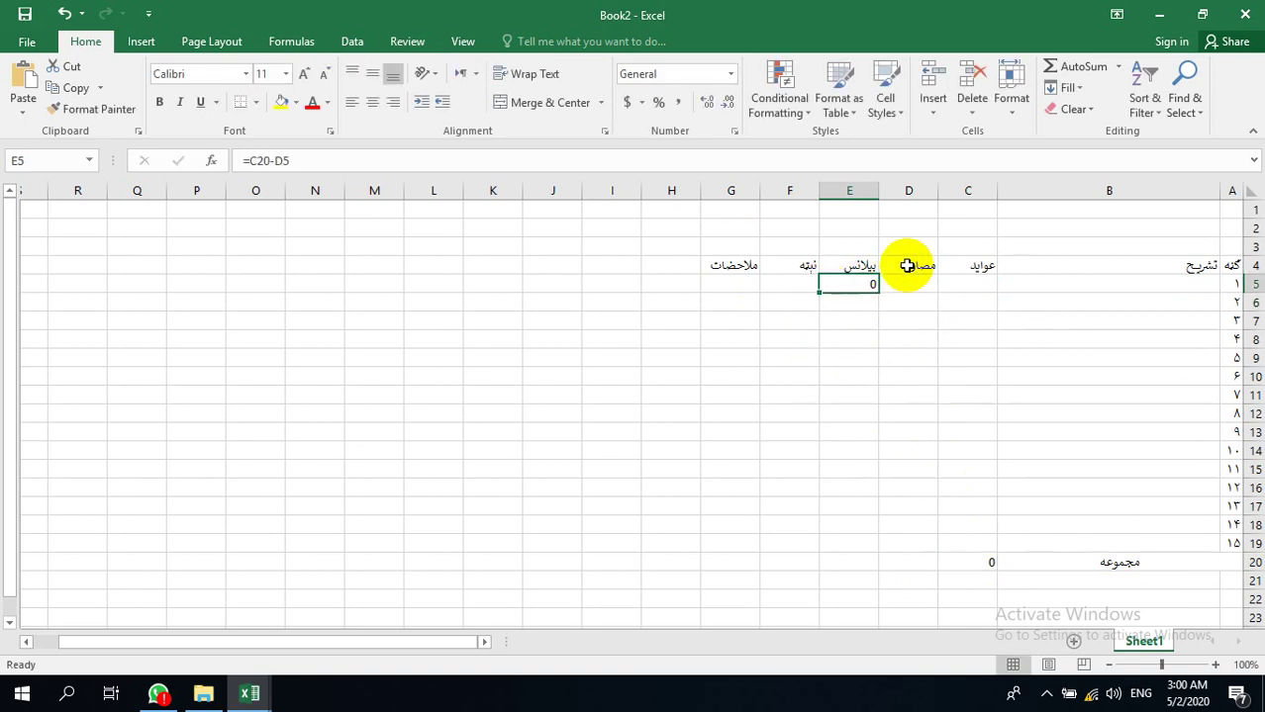
pyautogui.click(853, 300)
pyautogui.write('=')
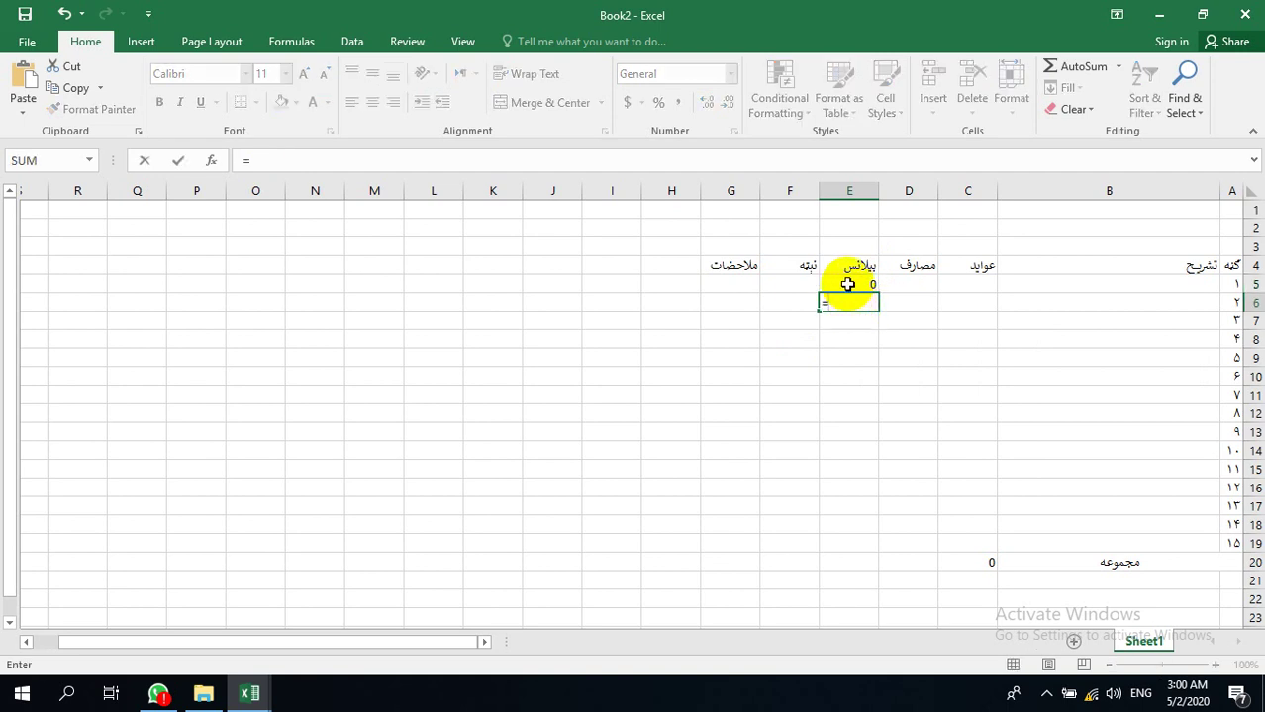
pyautogui.click(849, 285)
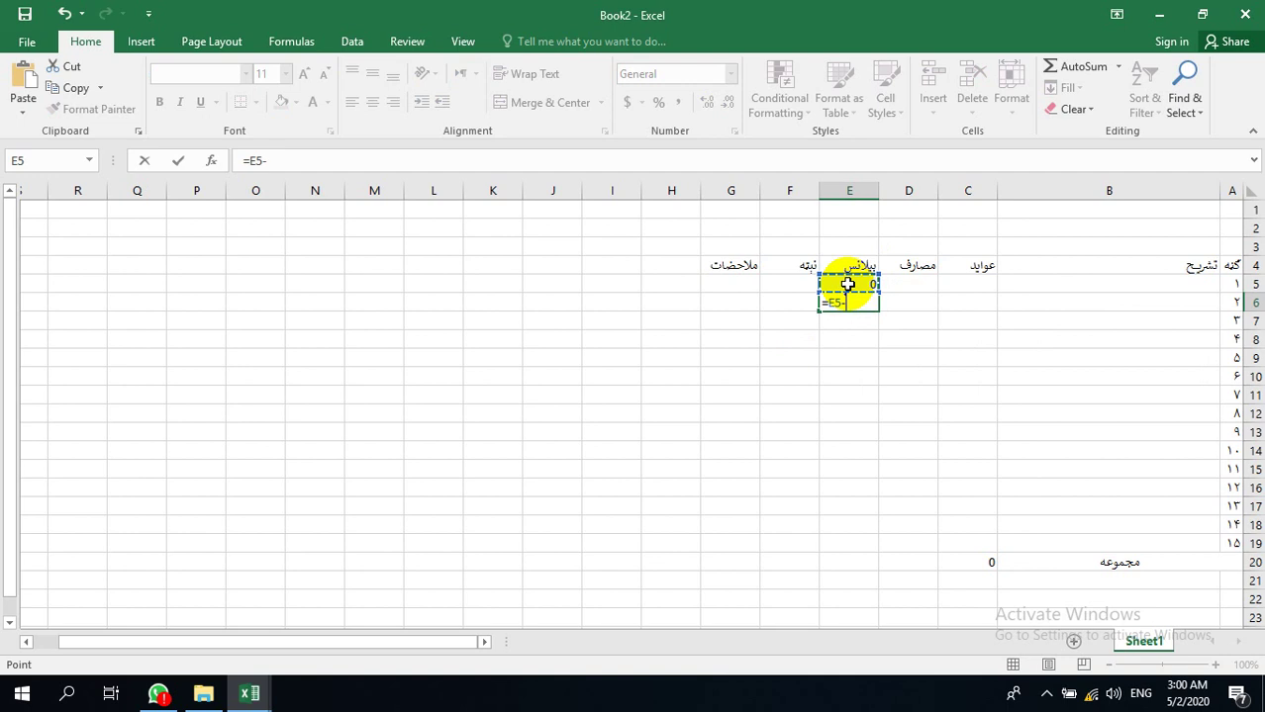
pyautogui.write('-')
pyautogui.click(902, 300)
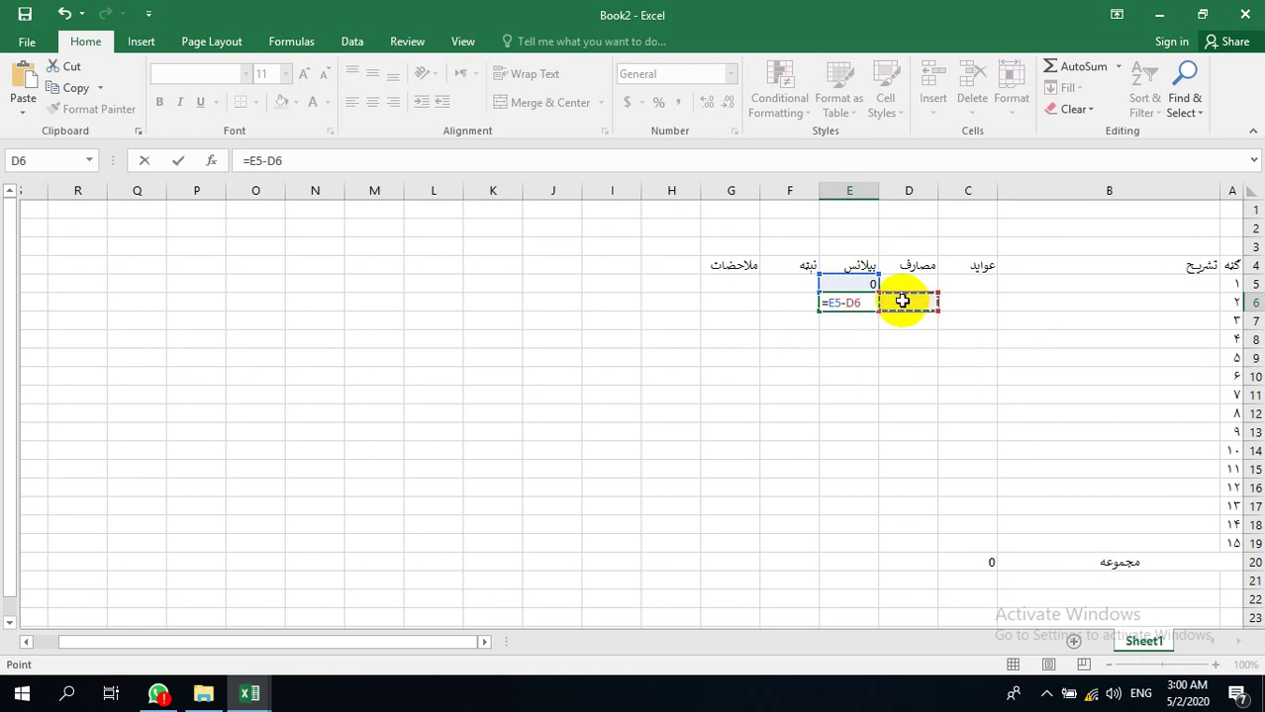
pyautogui.press('Return')
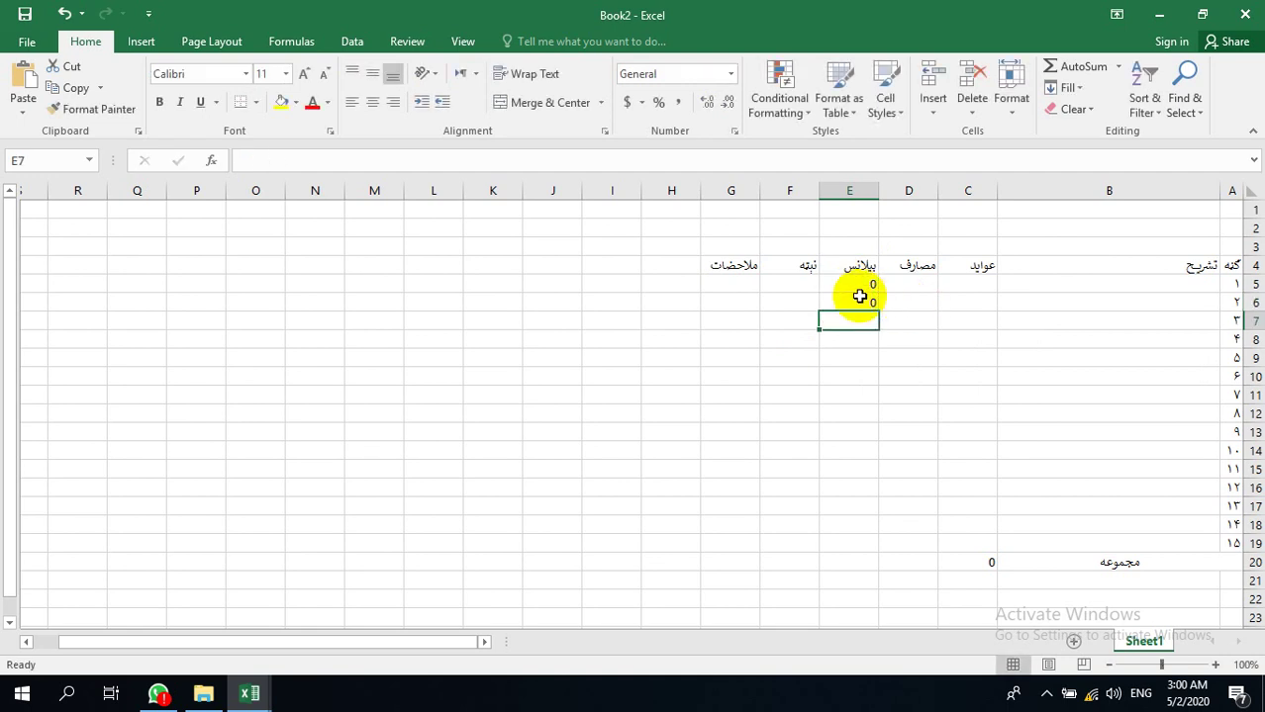
pyautogui.click(851, 298)
pyautogui.moveTo(819, 306); pyautogui.dragTo(817, 546)
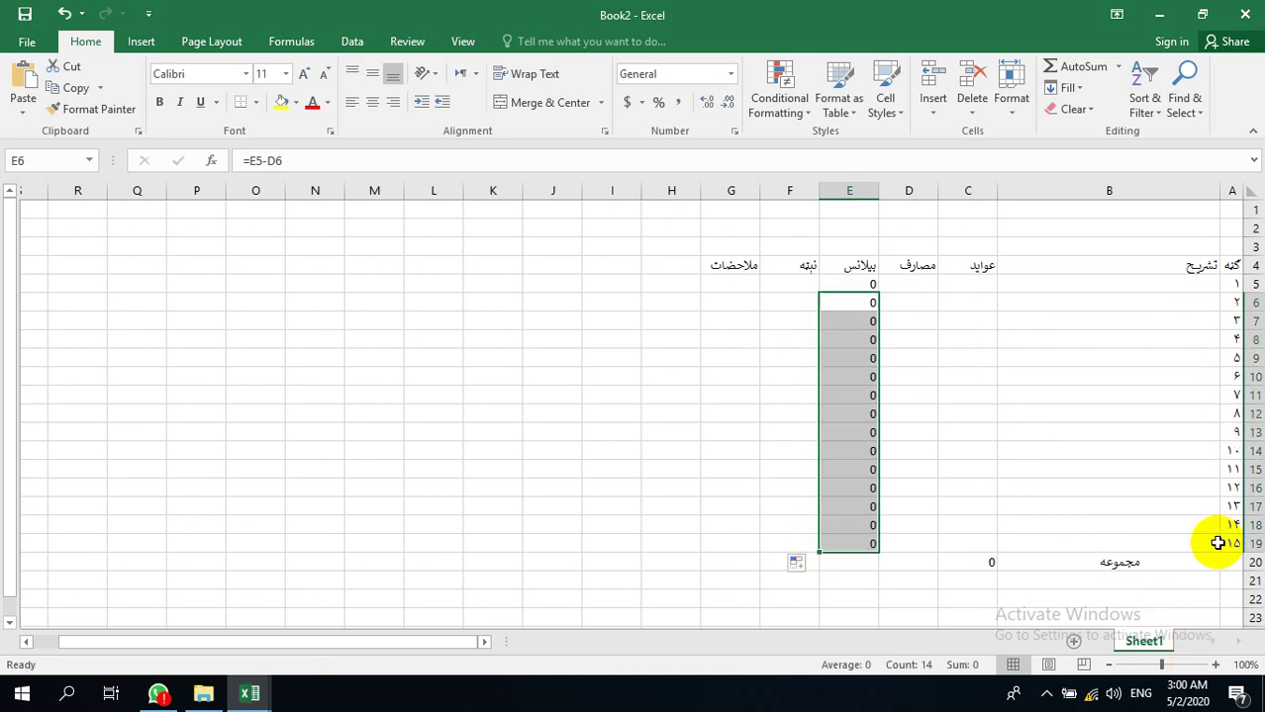
# Step: Format the range A4:G20 as a blue banded table, using row 4 as the header row
pyautogui.moveTo(1224, 561); pyautogui.dragTo(735, 274)
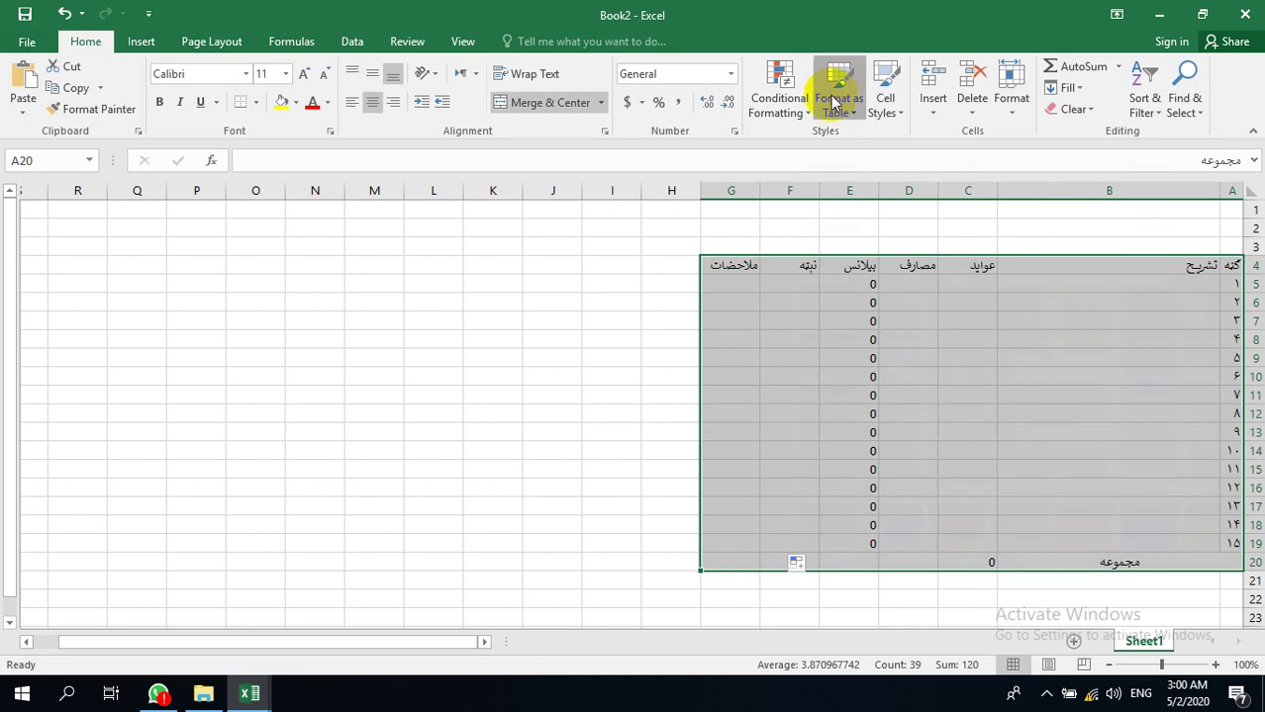
pyautogui.click(838, 91)
pyautogui.click(875, 406)
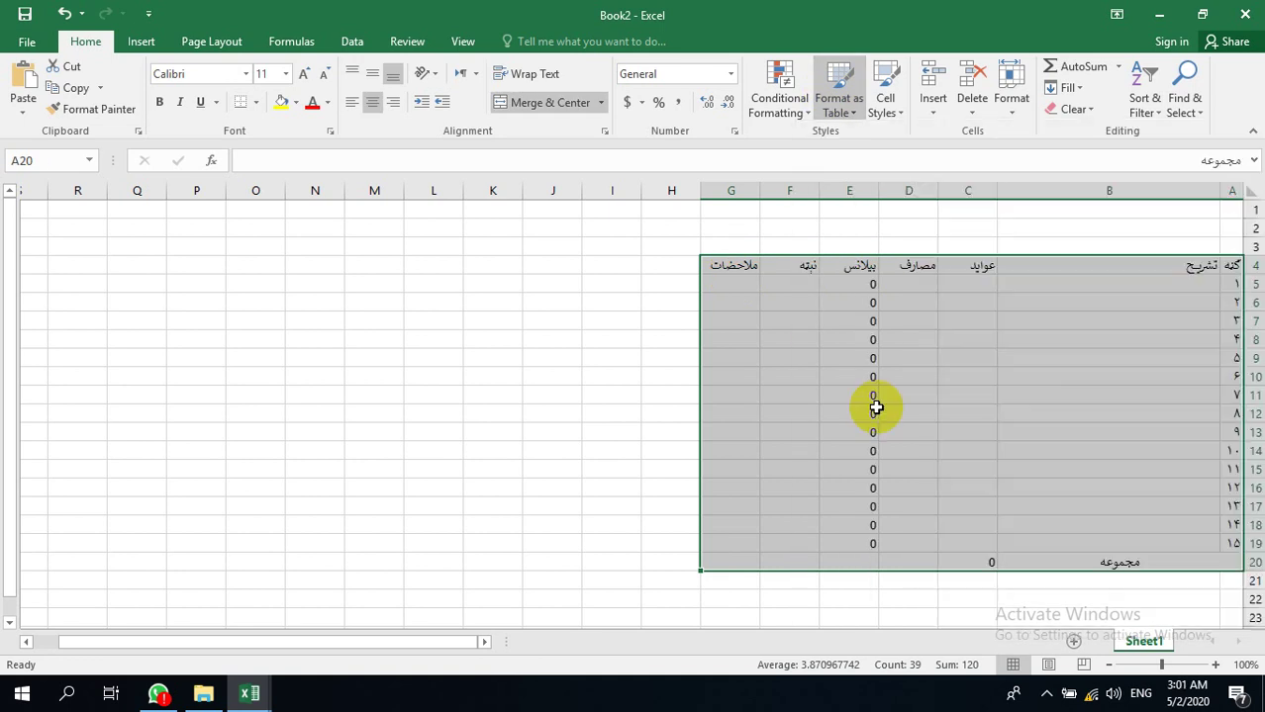
pyautogui.click(209, 334)
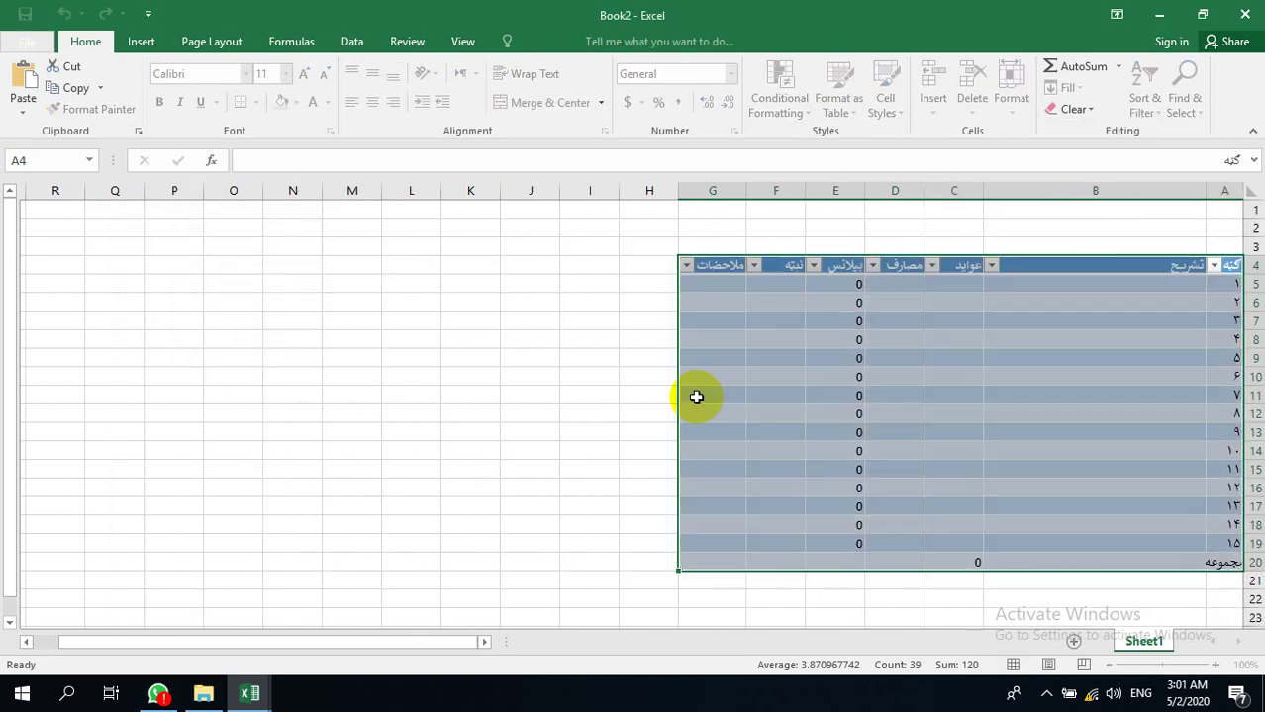
pyautogui.click(1092, 353)
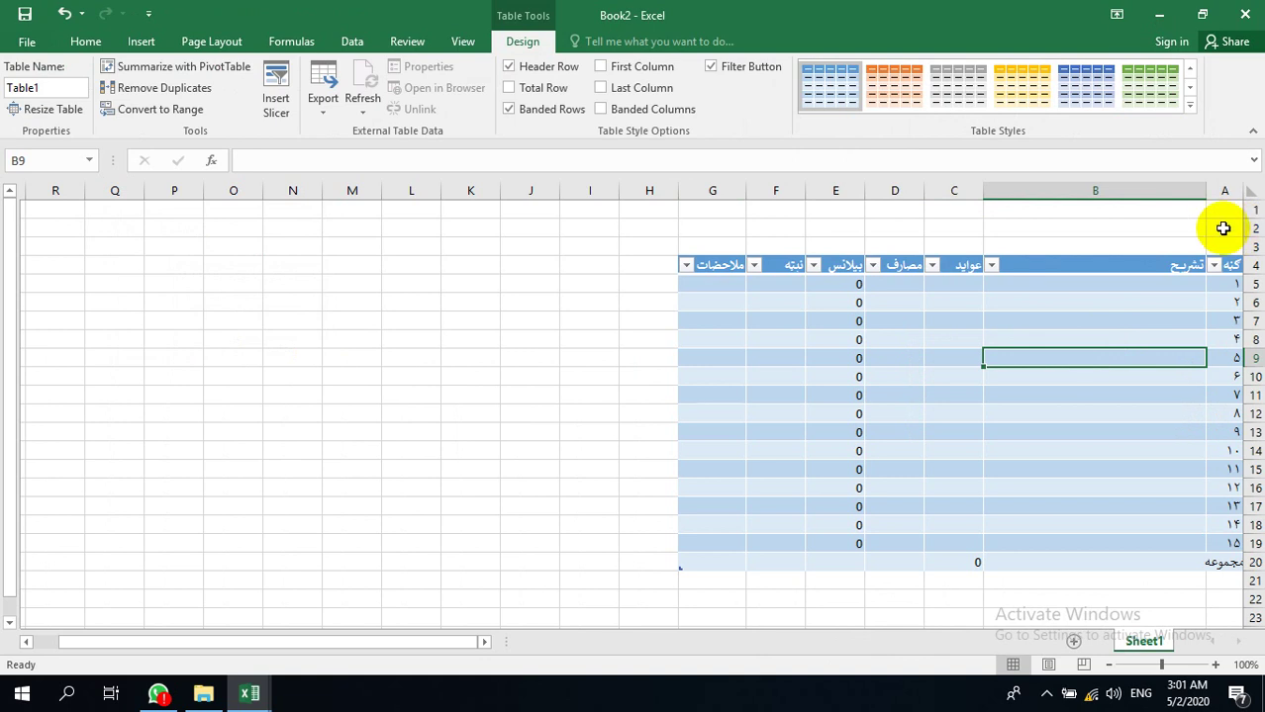
# Step: Merge the cells A through G across separately in each of rows 1 to 3 above the table
pyautogui.moveTo(1219, 208); pyautogui.dragTo(712, 238)
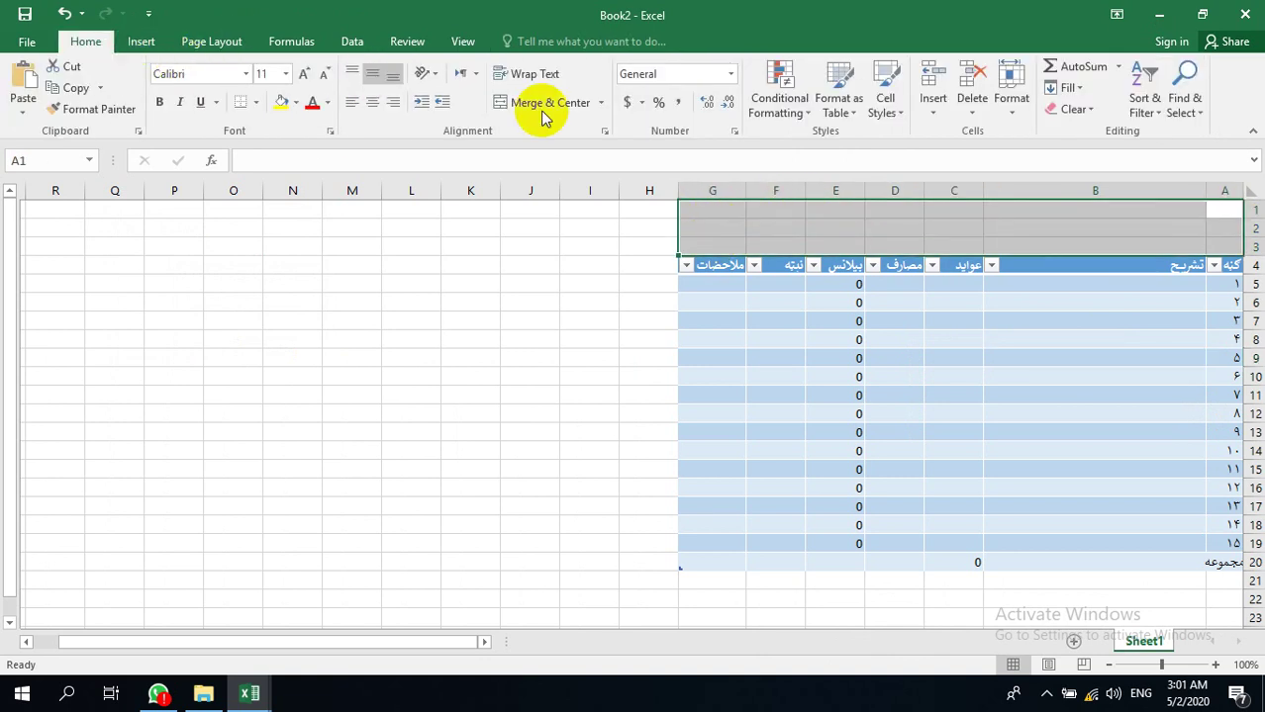
pyautogui.click(601, 103)
pyautogui.click(595, 150)
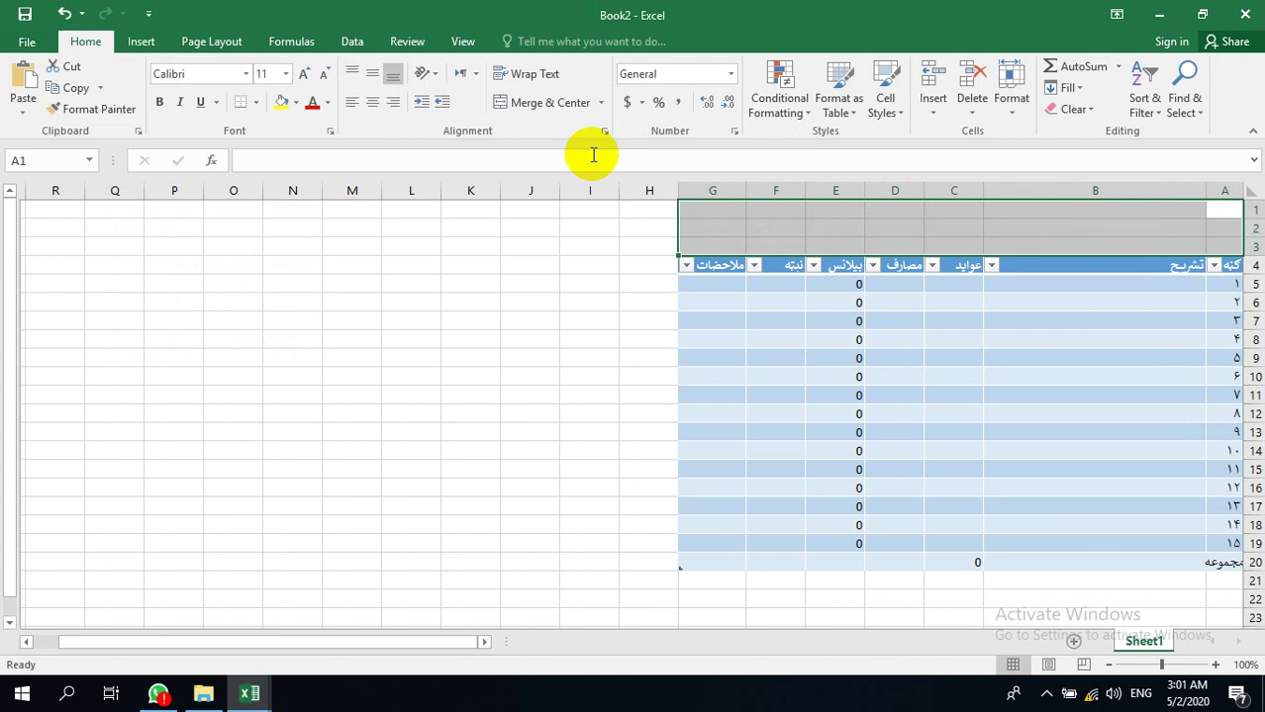
pyautogui.click(946, 216)
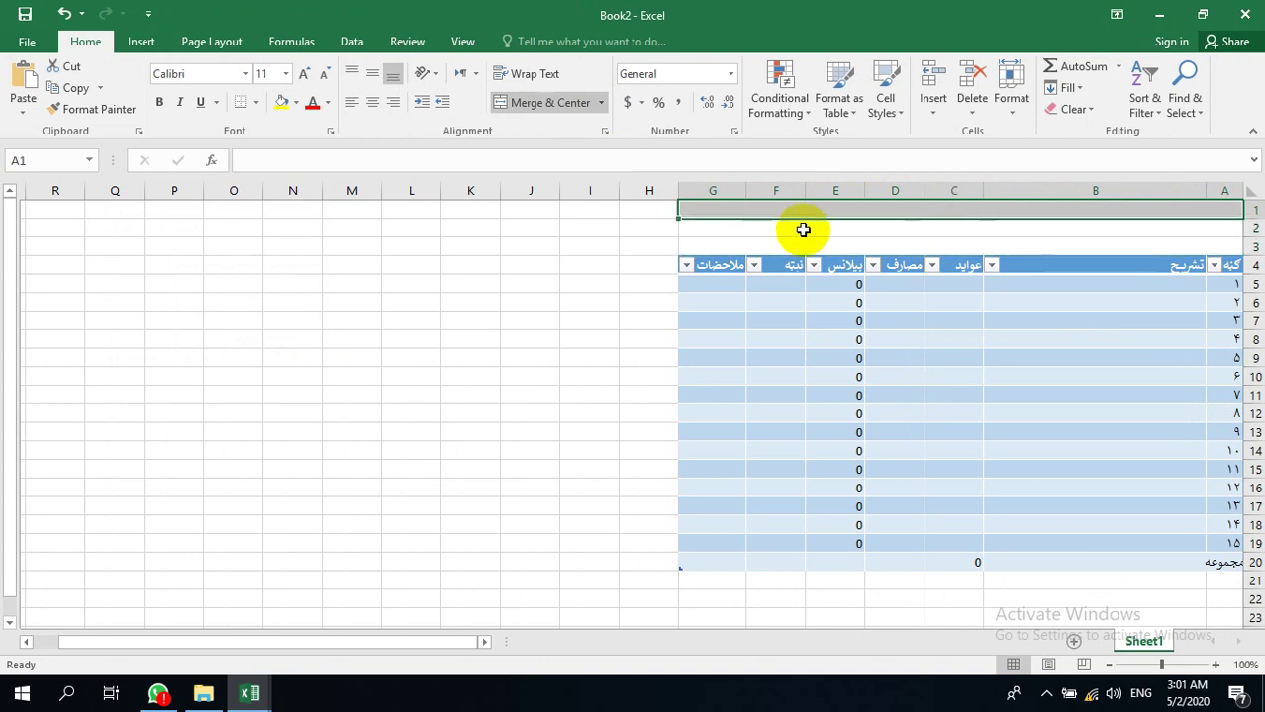
pyautogui.write('M')
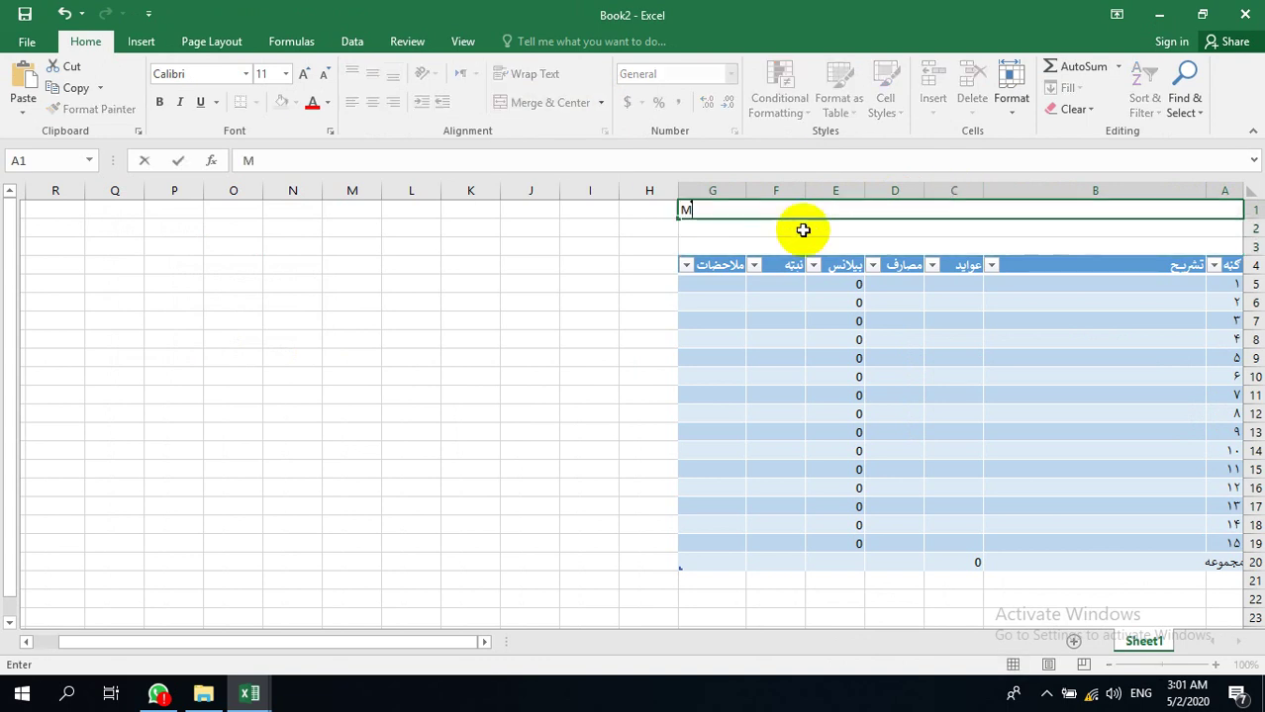
pyautogui.write('inistyr o')
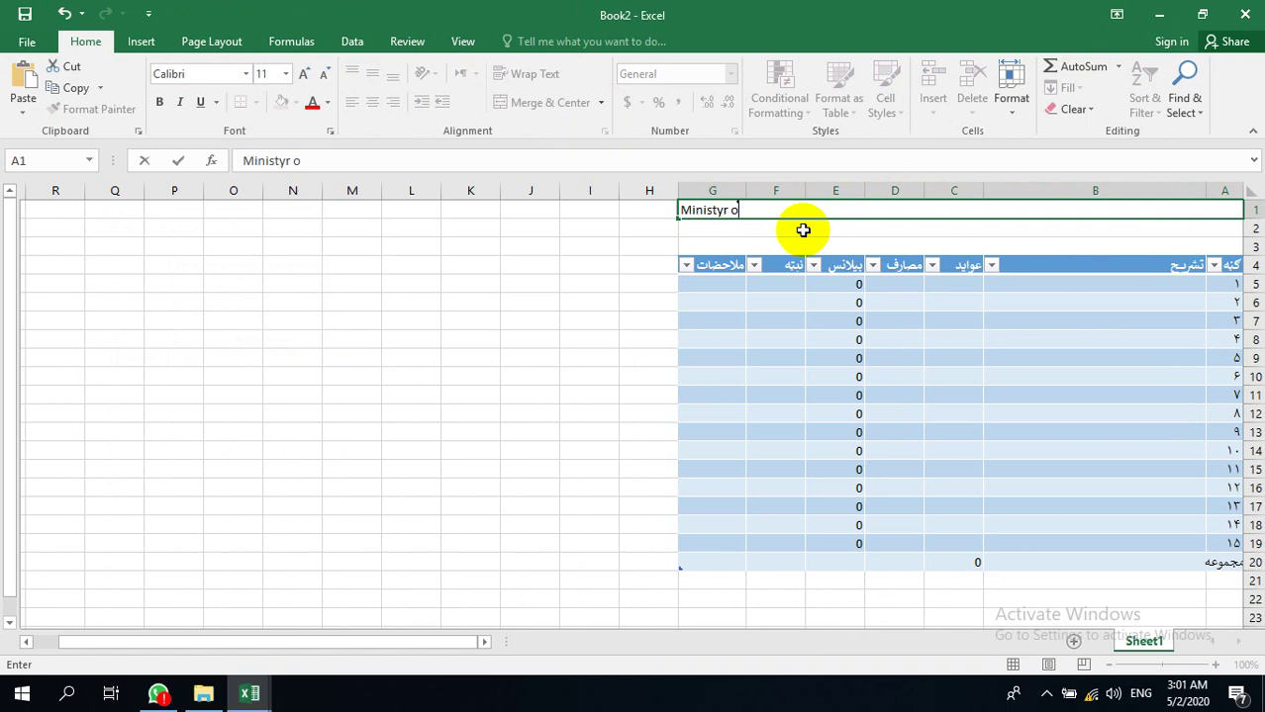
pyautogui.press('BackSpace')
pyautogui.write('ry of')
pyautogui.press('BackSpace')
pyautogui.press('BackSpace')
pyautogui.press('BackSpace')
pyautogui.press('BackSpace')
pyautogui.press('BackSpace')
pyautogui.press('BackSpace')
pyautogui.press('BackSpace')
pyautogui.press('BackSpace')
pyautogui.press('BackSpace')
pyautogui.press('BackSpace')
pyautogui.press('BackSpace')
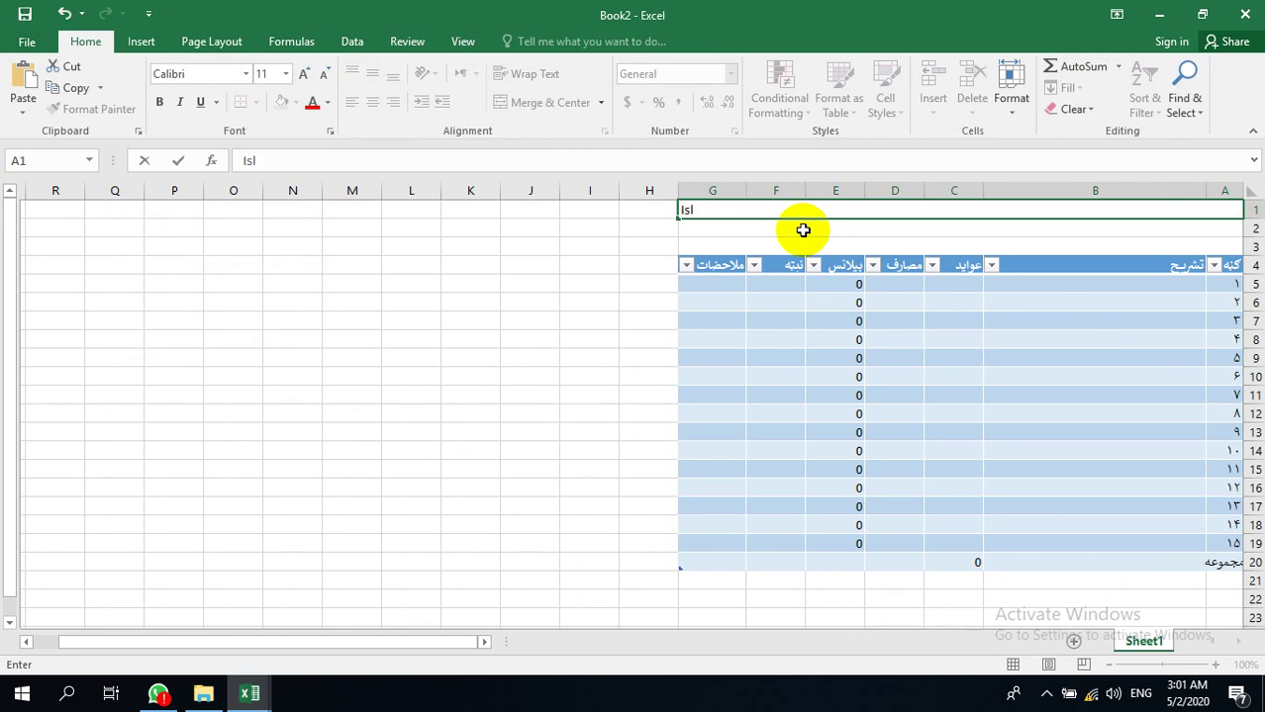
pyautogui.write('Islamic Republi')
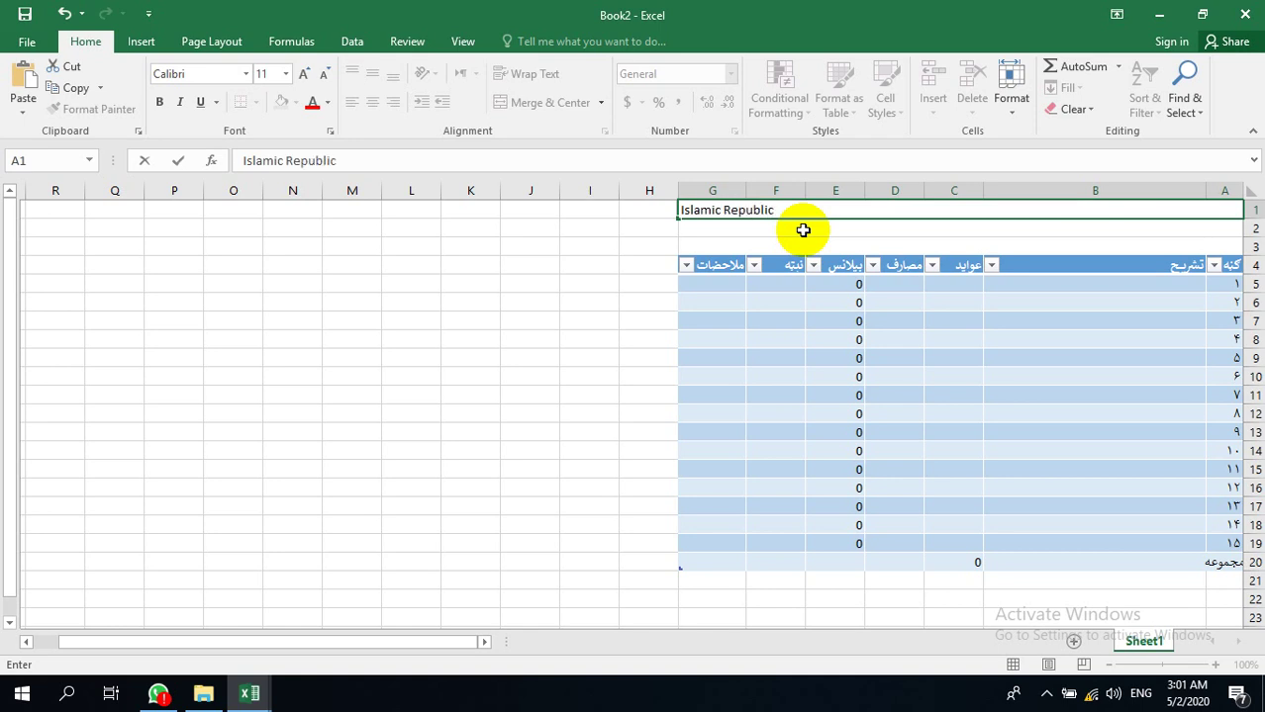
pyautogui.write('c')
pyautogui.press('BackSpace')
pyautogui.press('BackSpace')
pyautogui.press('BackSpace')
pyautogui.press('BackSpace')
pyautogui.press('BackSpace')
pyautogui.press('BackSpace')
pyautogui.press('BackSpace')
pyautogui.press('BackSpace')
pyautogui.press('BackSpace')
pyautogui.press('BackSpace')
pyautogui.press('BackSpace')
pyautogui.press('BackSpace')
pyautogui.press('BackSpace')
pyautogui.press('BackSpace')
pyautogui.press('BackSpace')
pyautogui.press('BackSpace')
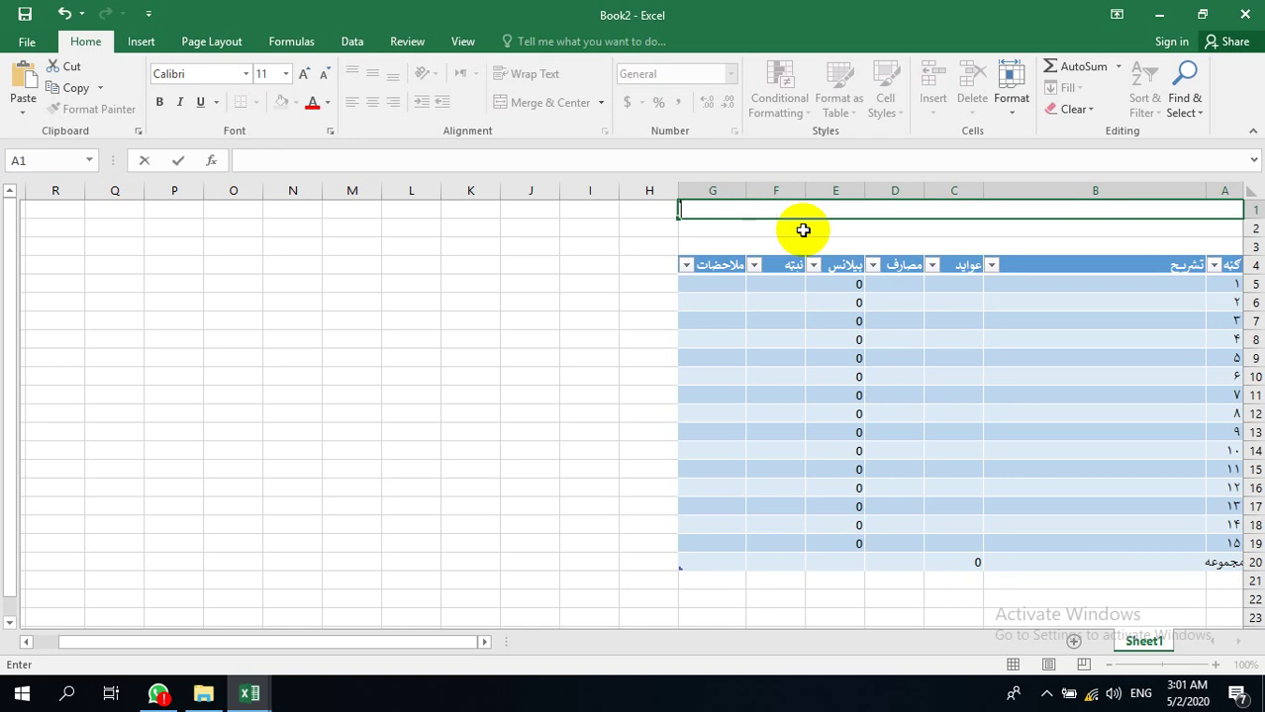
# Step: Switch to Pashto input and enter the title افغانستان اسلامي جمهوريت in the merged row 1
pyautogui.hotkey('alt', 'shift')
pyautogui.write('افغانستان اس')
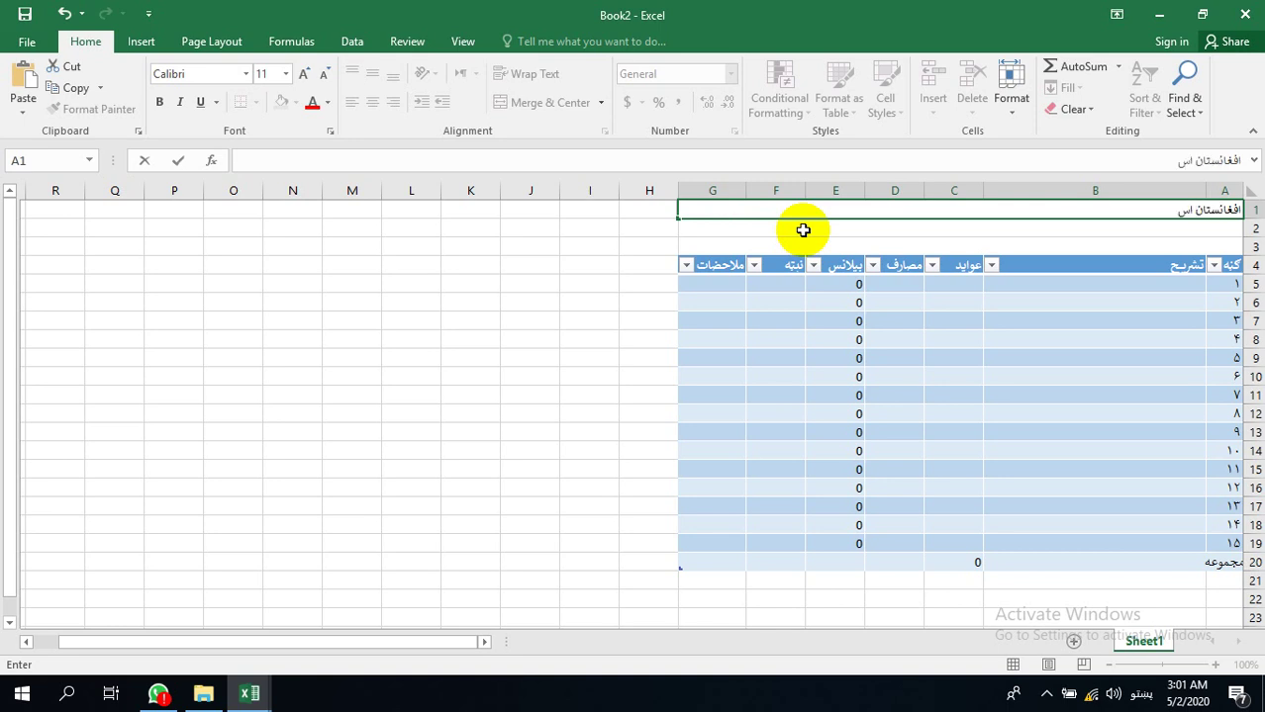
pyautogui.write('لامي جمهوريت')
pyautogui.press('Return')
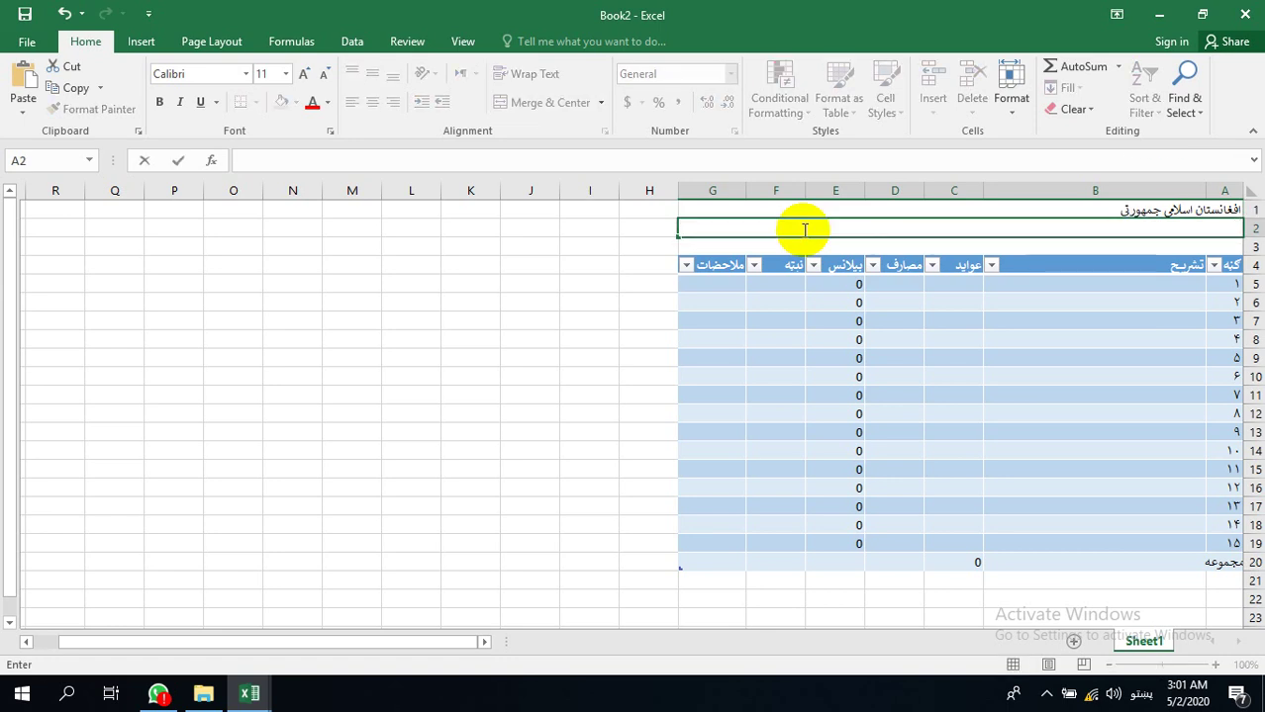
pyautogui.doubleClick(1032, 209)
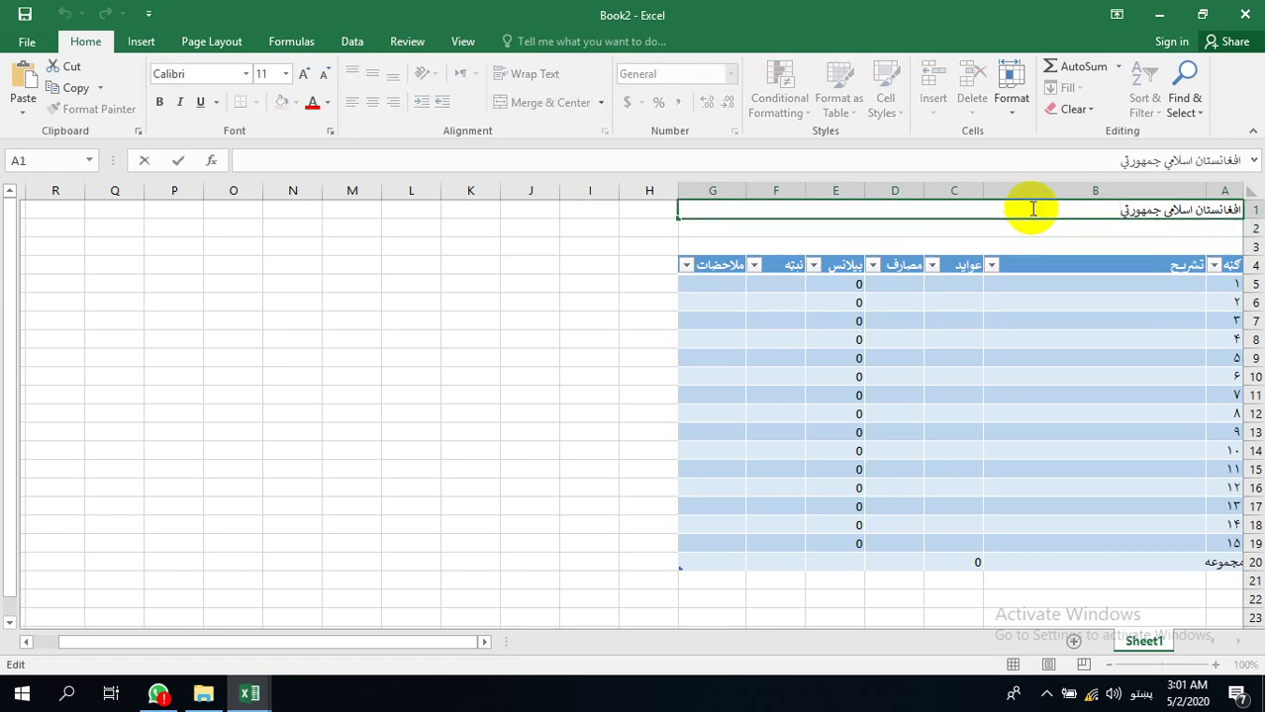
pyautogui.write('ت')
pyautogui.press('Return')
# Step: Enter the second title line د پوهني وزارت in the merged row 2
pyautogui.write('د')
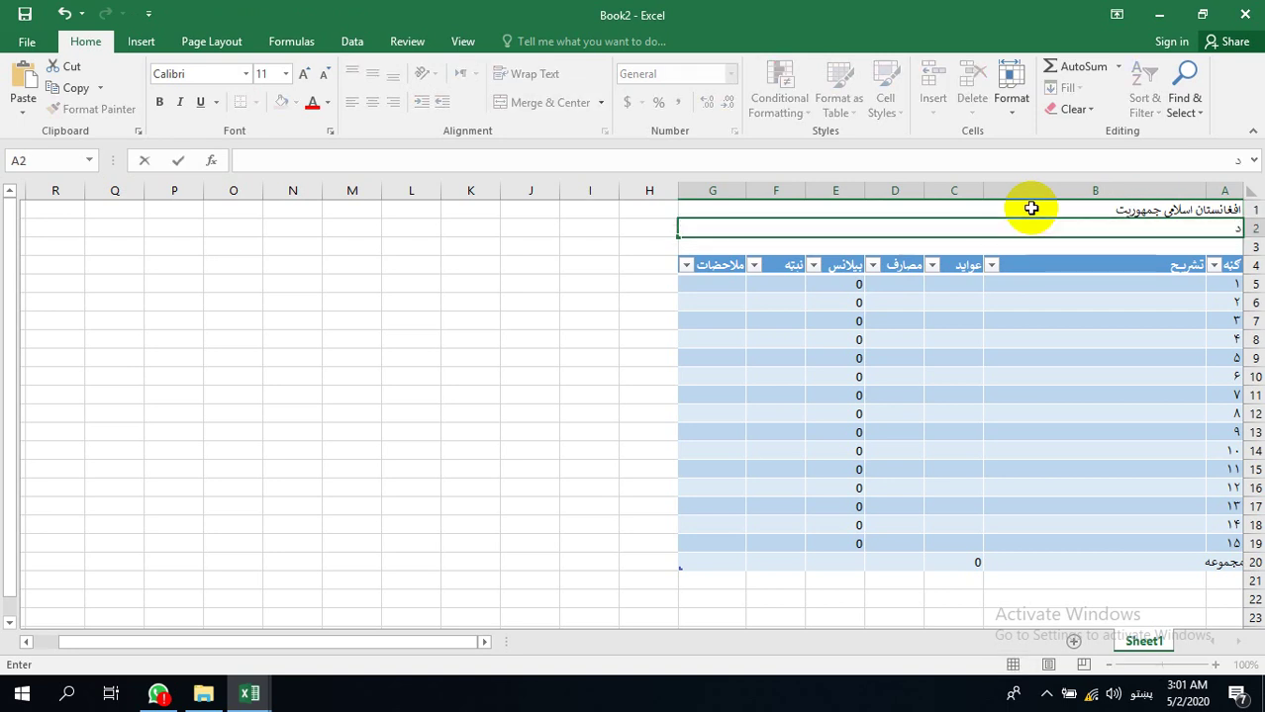
pyautogui.write(' پوهنې')
pyautogui.press('BackSpace')
pyautogui.press('BackSpace')
pyautogui.press('BackSpace')
pyautogui.press('BackSpace')
pyautogui.write('ارت')
pyautogui.press('Return')
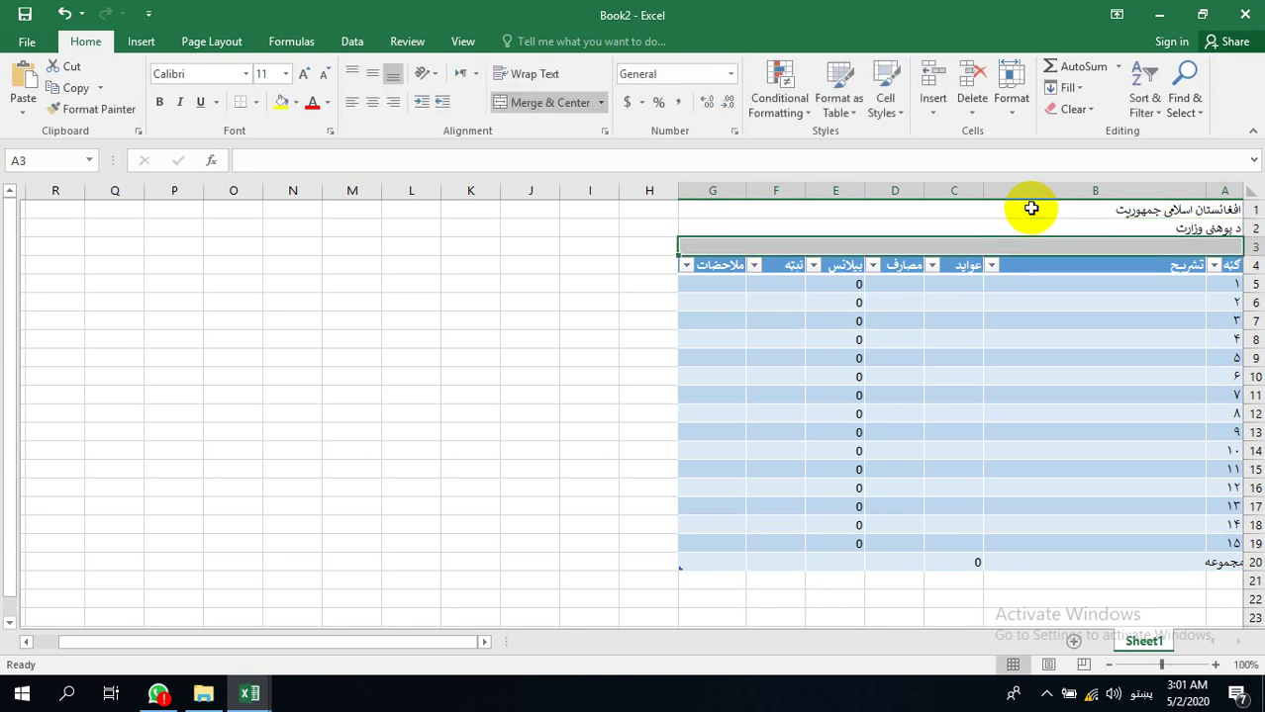
# Step: Enter the third title line د کندهار پوهني ریاست د ۱۳۹۹ مالي کال د ورځني مصارفو ژورنال in the merged row 3
pyautogui.write('د کندهار')
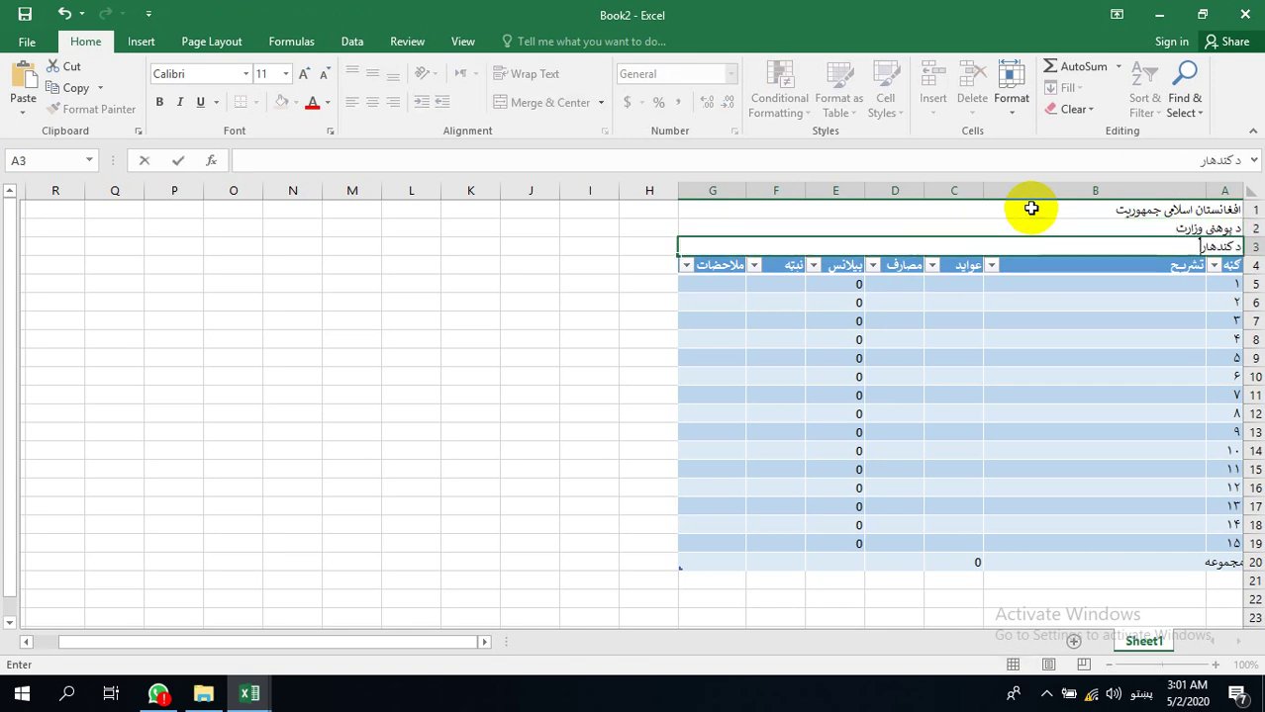
pyautogui.write(' پوهنتون')
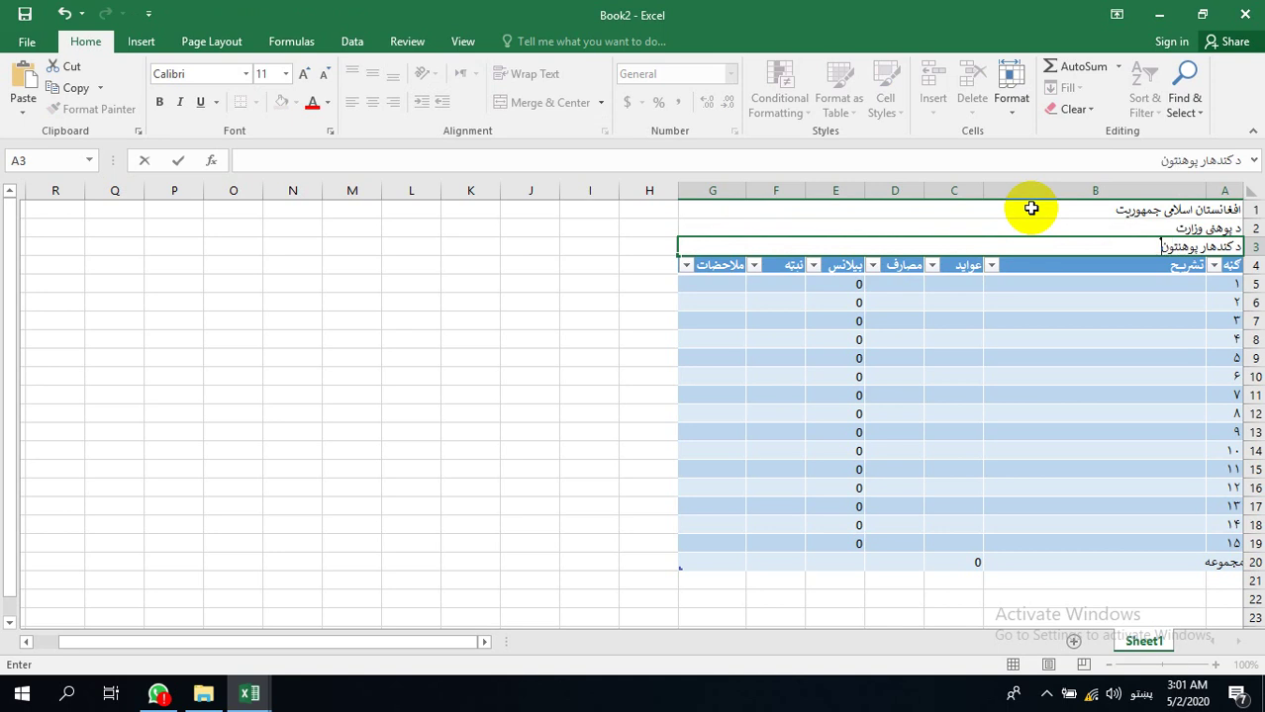
pyautogui.press('BackSpace')
pyautogui.press('BackSpace')
pyautogui.press('BackSpace')
pyautogui.write('ي ریاست د ۱۳۹')
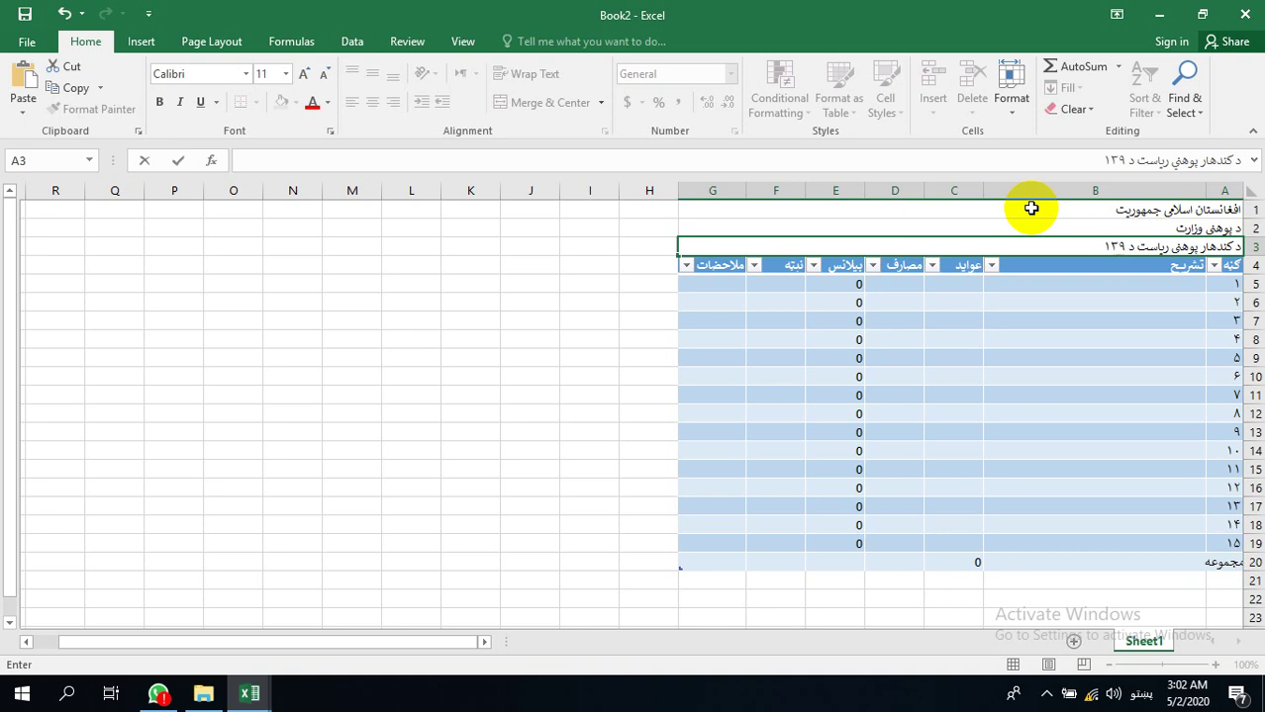
pyautogui.write('۹ مالي کال د مصار')
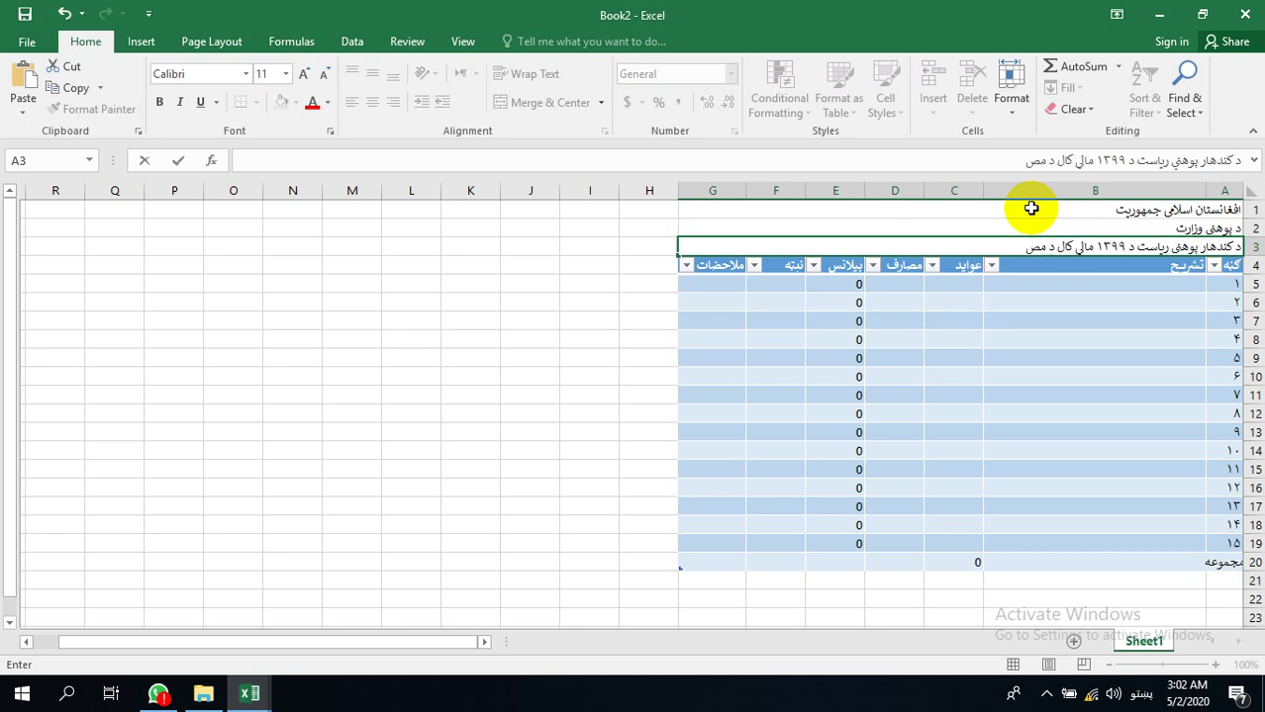
pyautogui.press('BackSpace')
pyautogui.press('BackSpace')
pyautogui.write('رځني مصارفو')
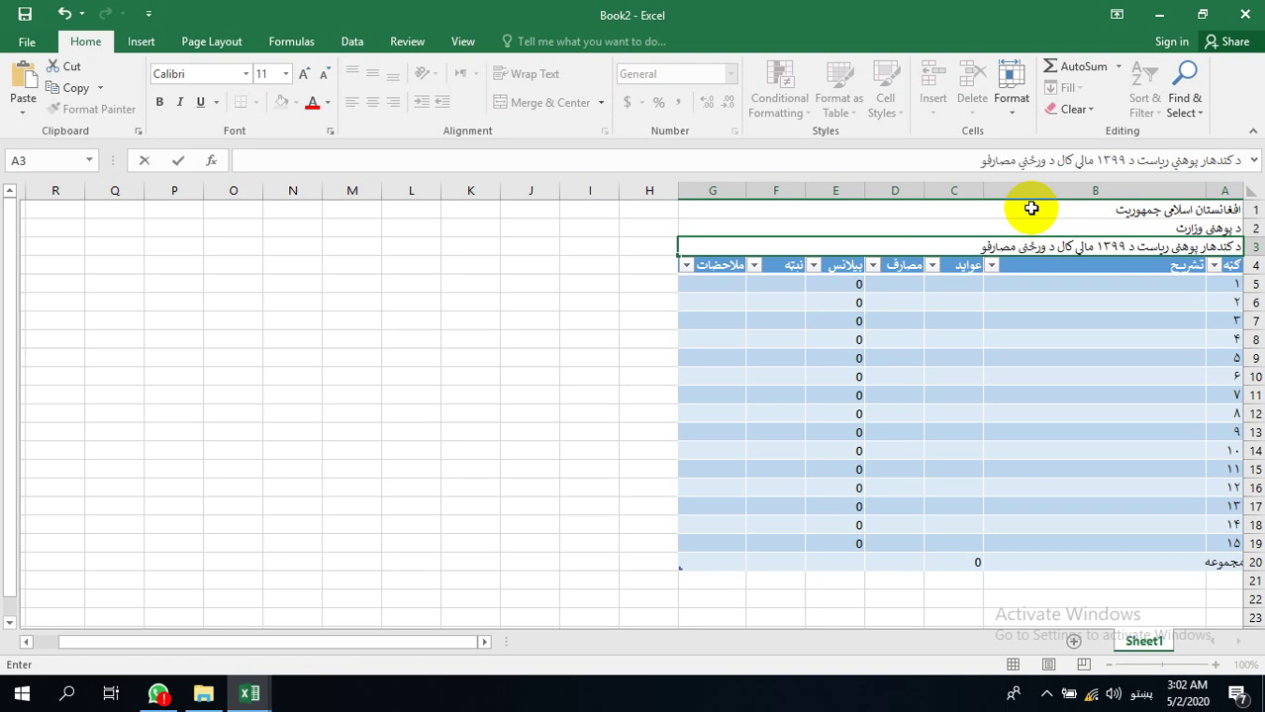
pyautogui.write(' لست')
pyautogui.press('BackSpace')
pyautogui.press('BackSpace')
pyautogui.press('BackSpace')
pyautogui.press('BackSpace')
pyautogui.write('ژو')
pyautogui.press('Return')
# Step: Center the three title lines in rows 1 to 3 and enlarge their font to size 14
pyautogui.moveTo(1013, 206); pyautogui.dragTo(952, 245)
pyautogui.click(372, 102)
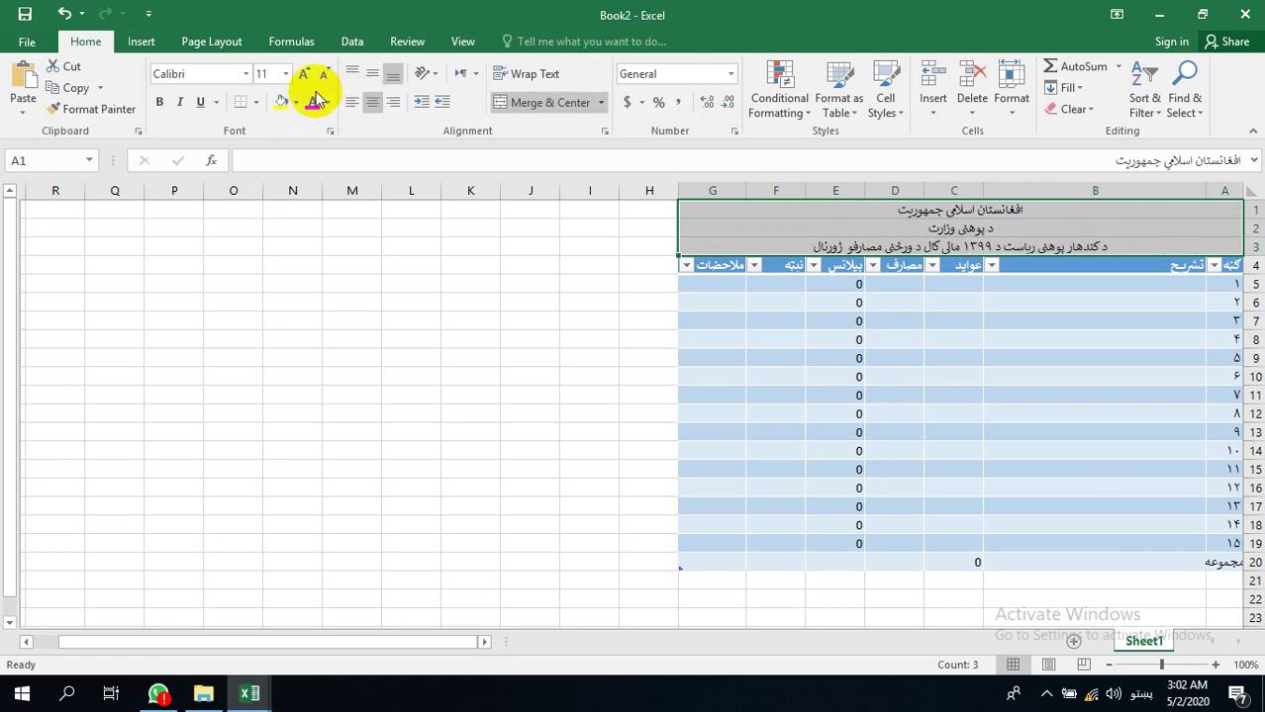
pyautogui.click(303, 75)
pyautogui.click(304, 75)
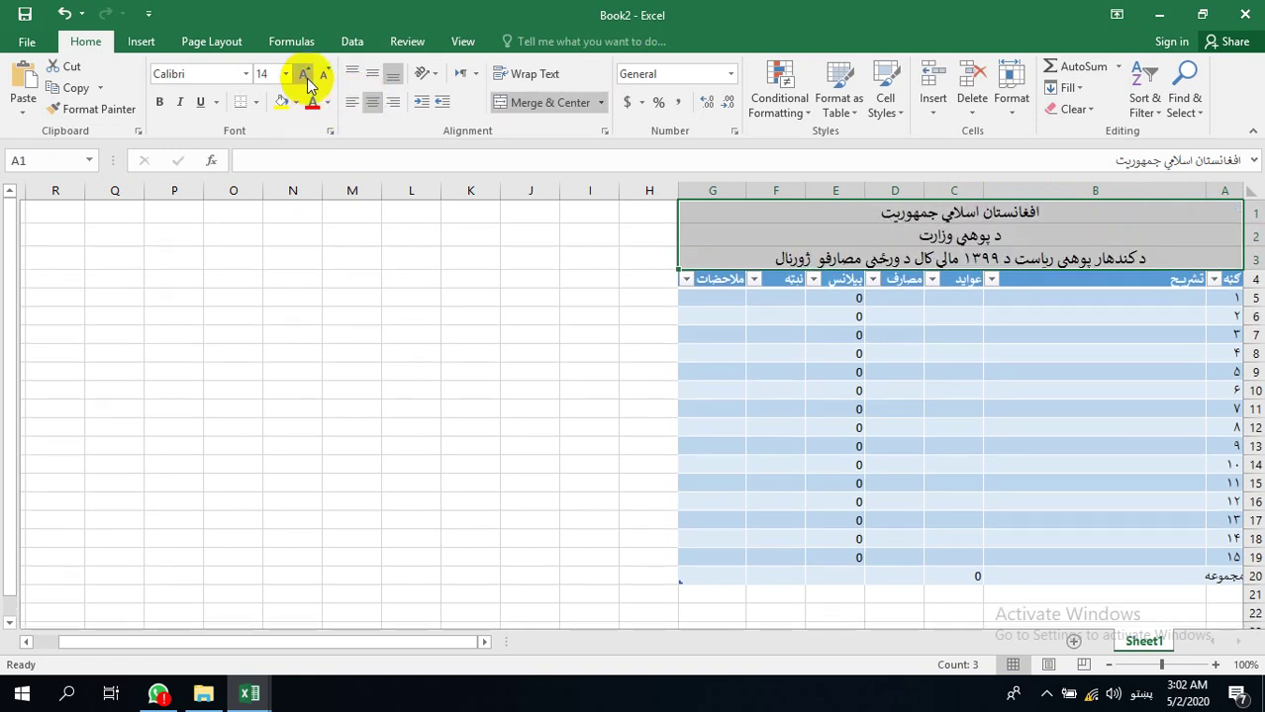
pyautogui.click(1074, 502)
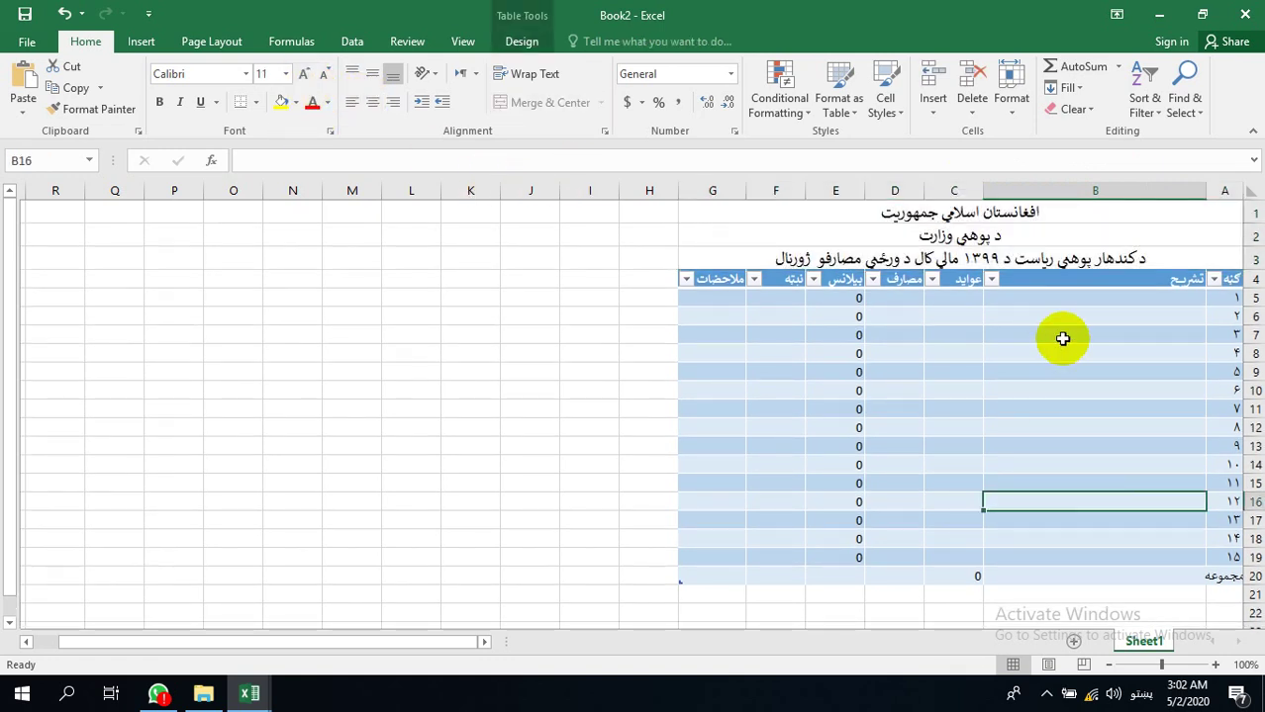
# Step: Fill row 5 with the description د مستوفیت څخه د ورځنی مصارف لپاره and an income of ۷۰۰۰۰
pyautogui.click(1171, 306)
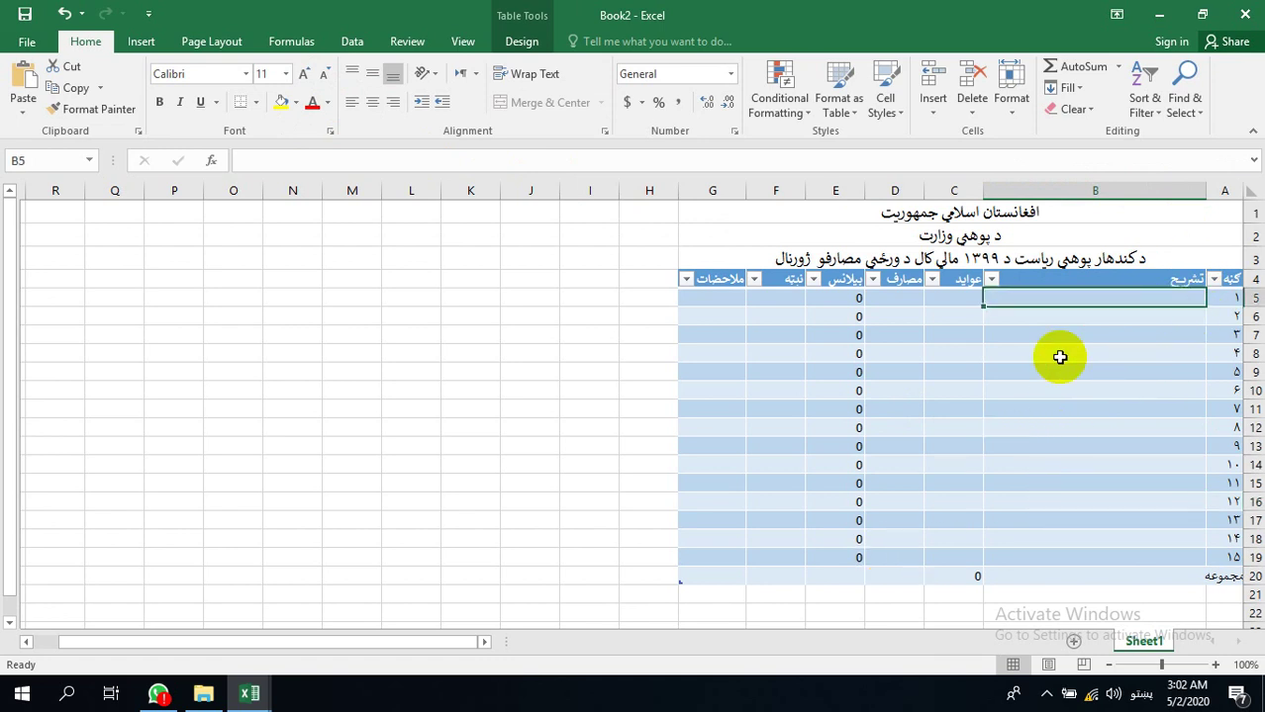
pyautogui.write('د')
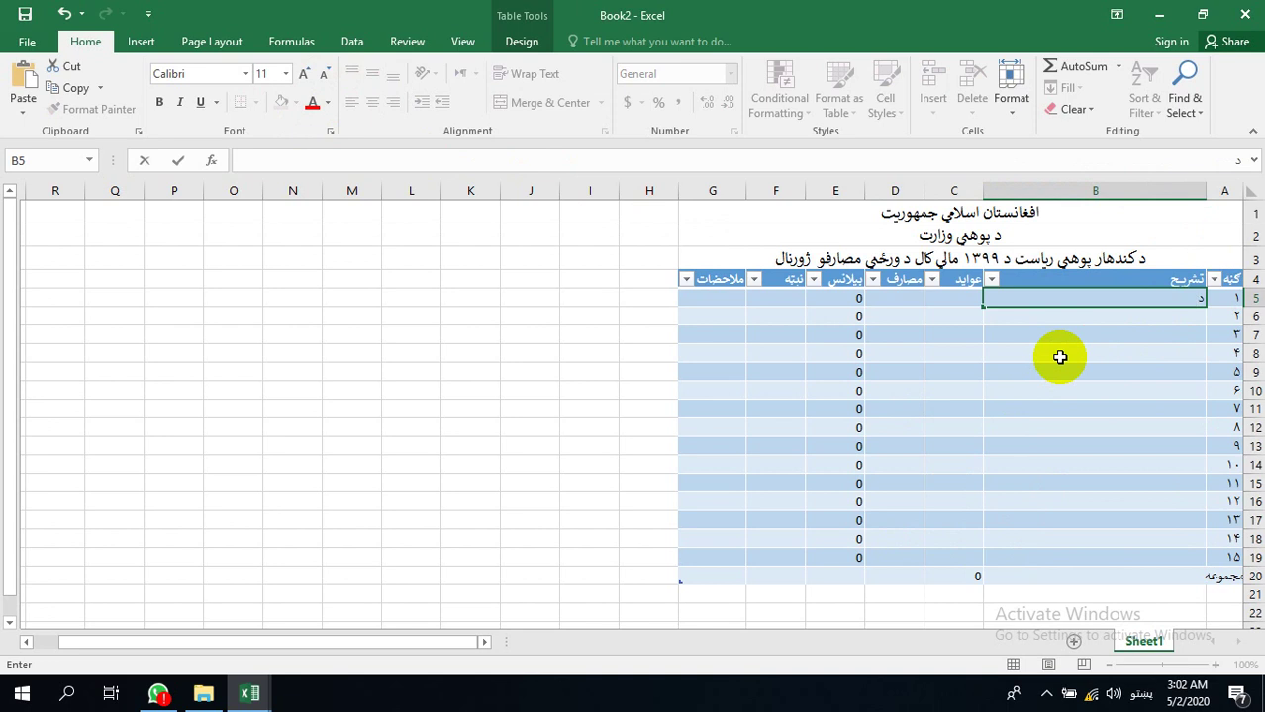
pyautogui.write(' مستونفیت څخه د')
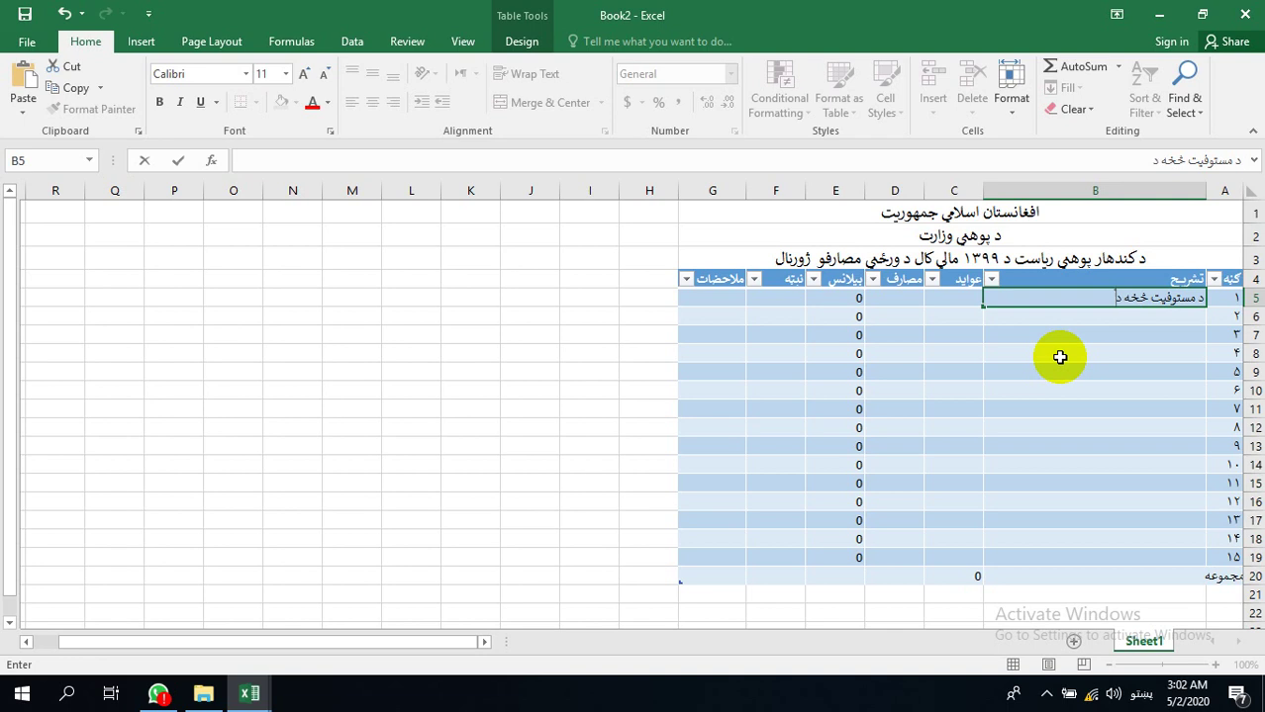
pyautogui.write(' ر')
pyautogui.write('خني مص')
pyautogui.write('ارف لیاره')
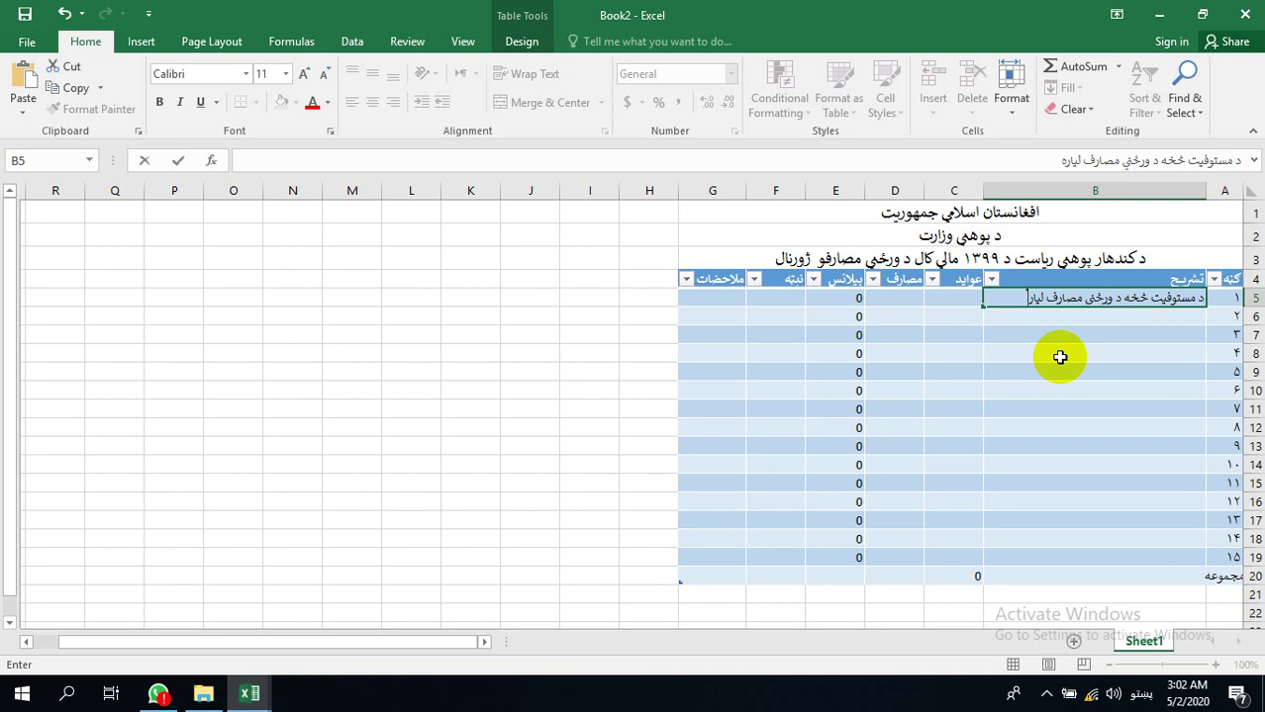
pyautogui.press('BackSpace')
pyautogui.press('Tab')
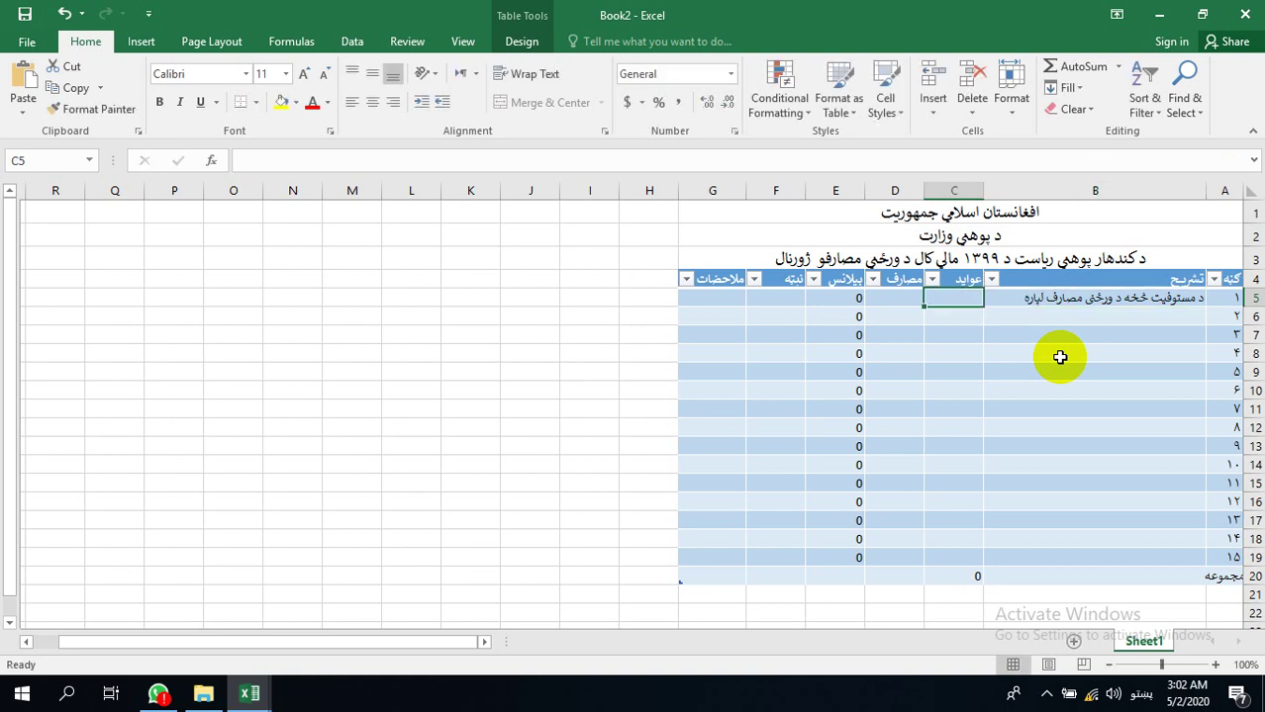
pyautogui.write('۷۰۰۰۰')
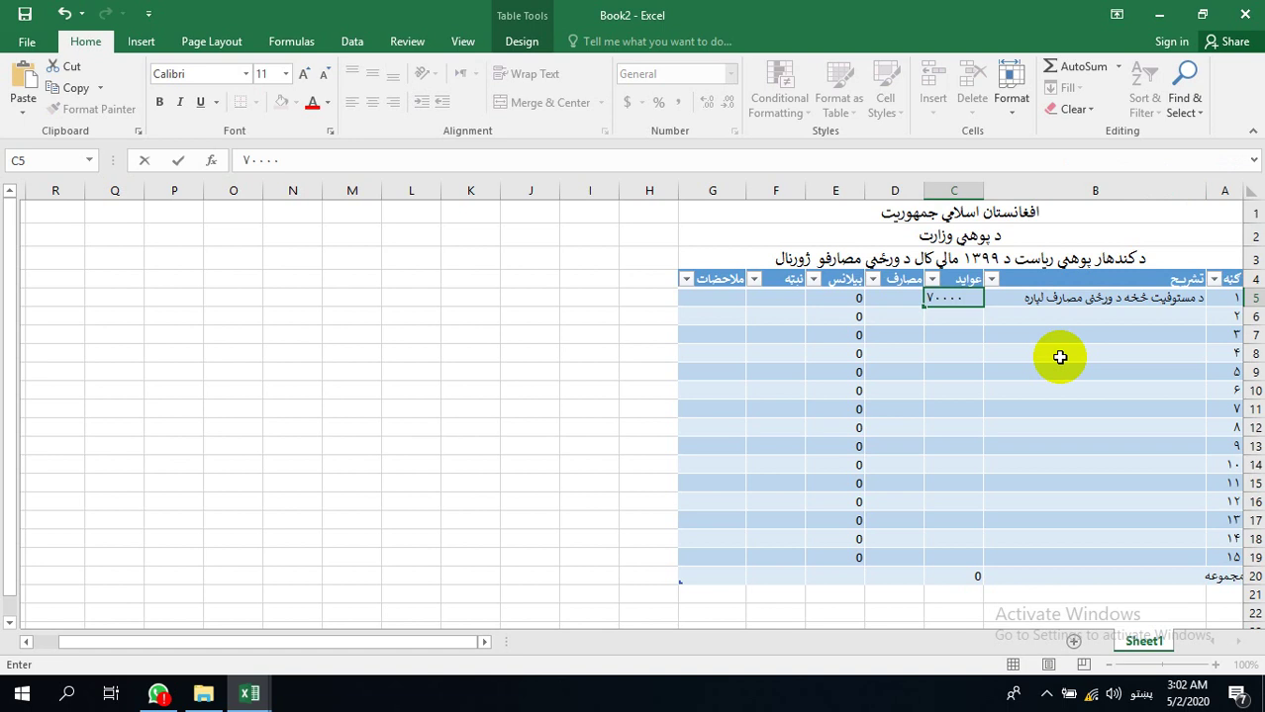
pyautogui.press('Return')
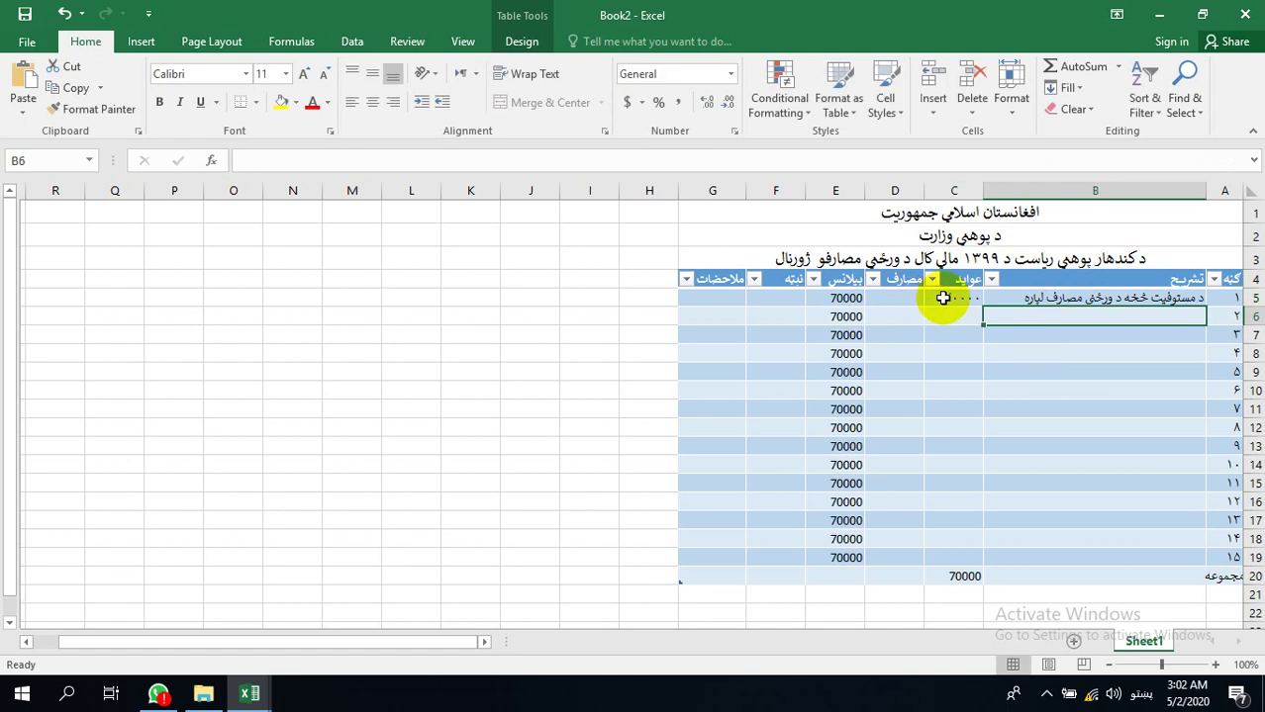
# Step: Apply the Accounting number format to the income, expense and balance cells C5:E20
pyautogui.moveTo(950, 297); pyautogui.dragTo(819, 576)
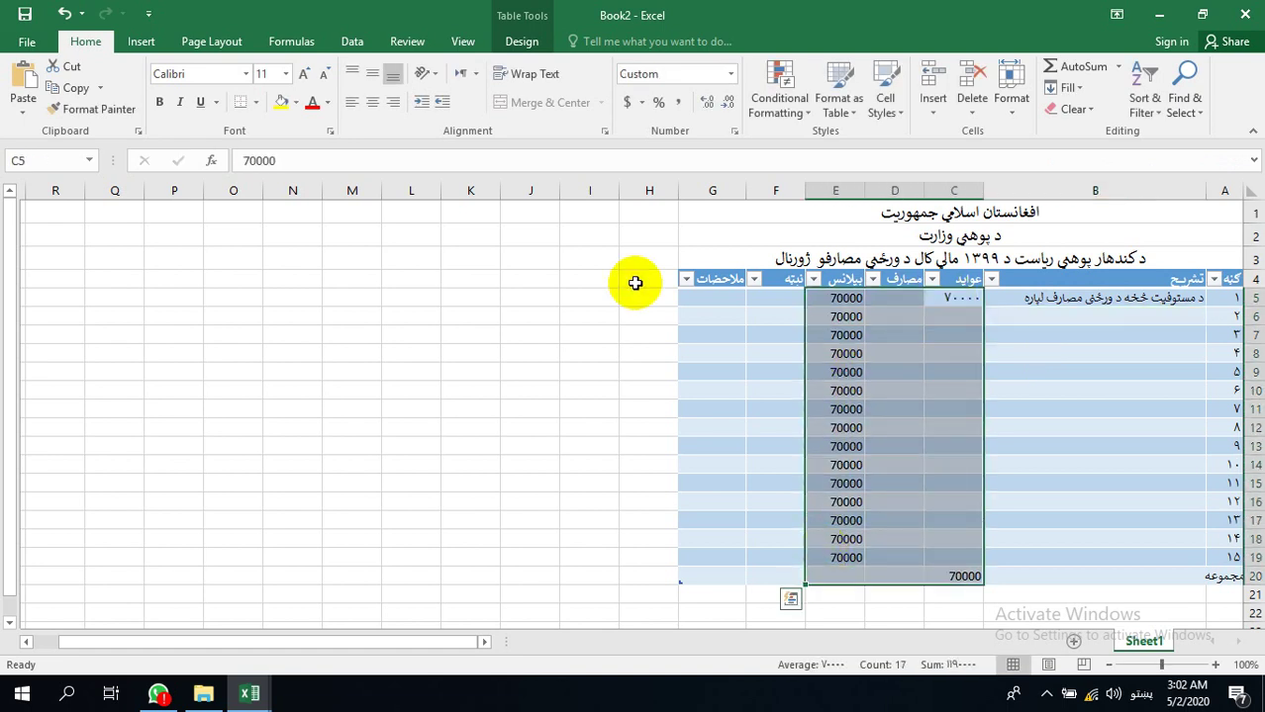
pyautogui.click(731, 74)
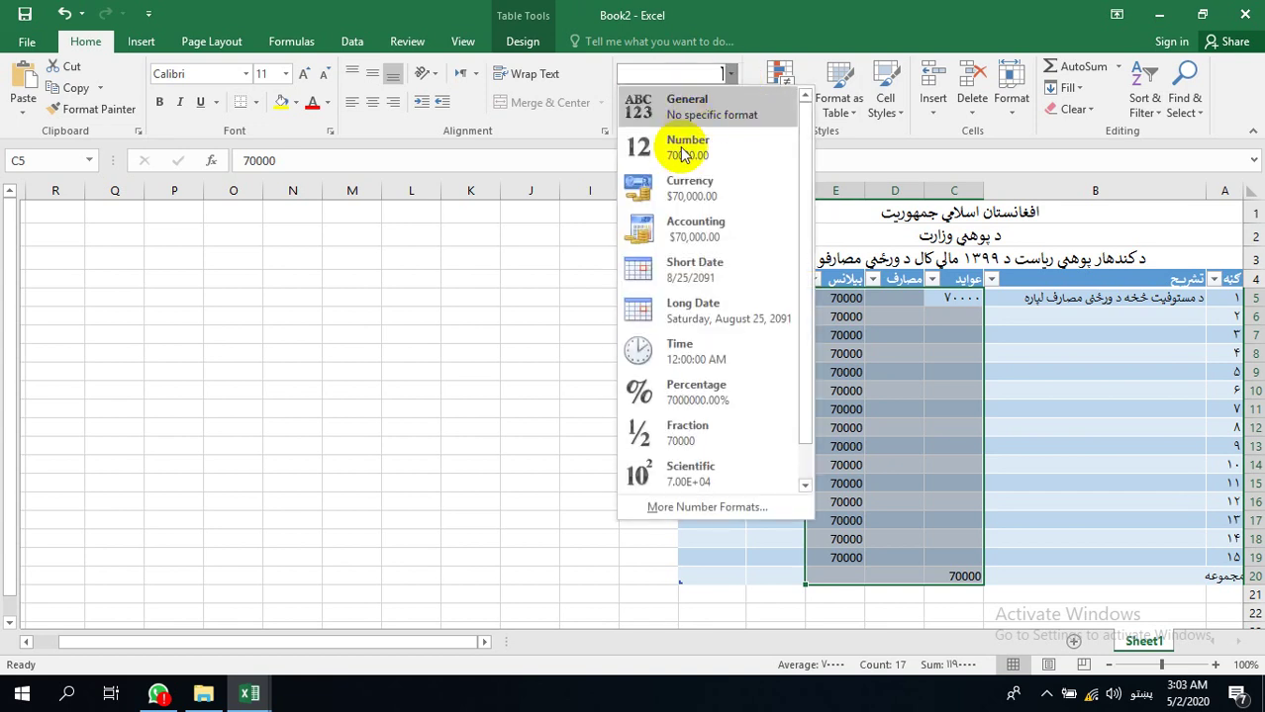
pyautogui.click(676, 246)
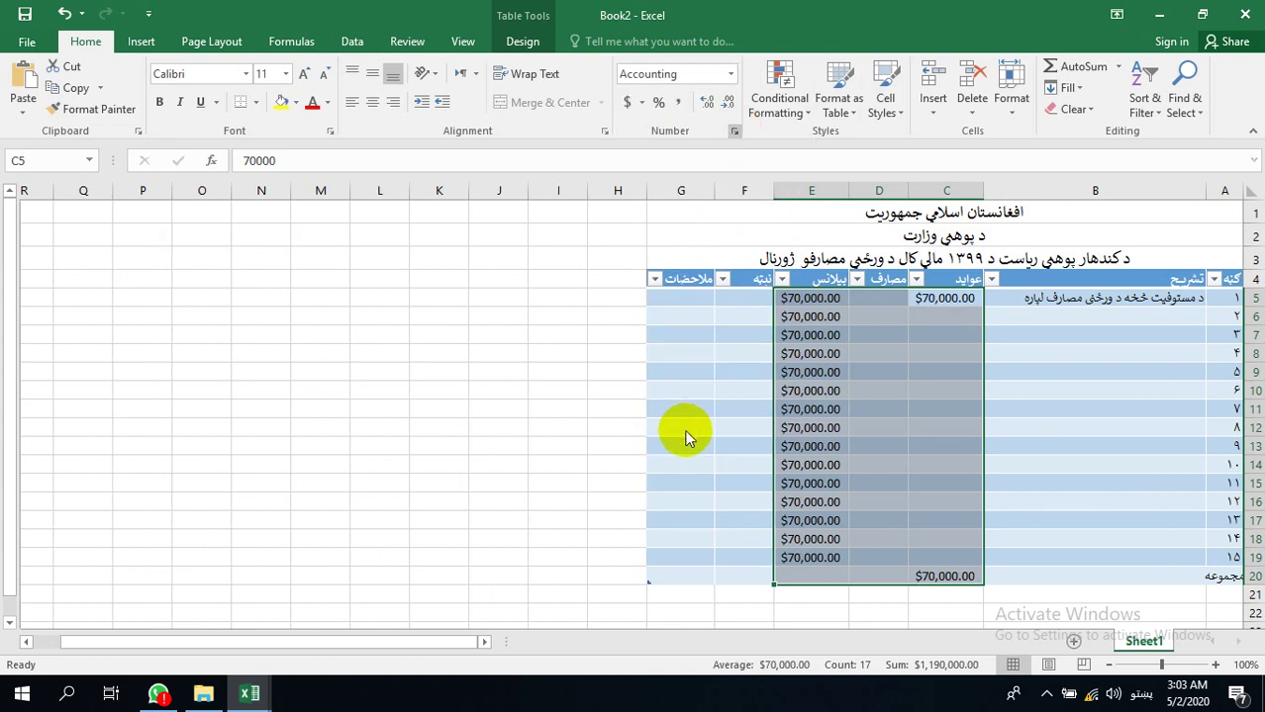
# Step: Customize the number format of C5:E20, replacing the dollar sign in its positive section with "AFN" in quotation marks
pyautogui.hotkey('ctrl', '1')
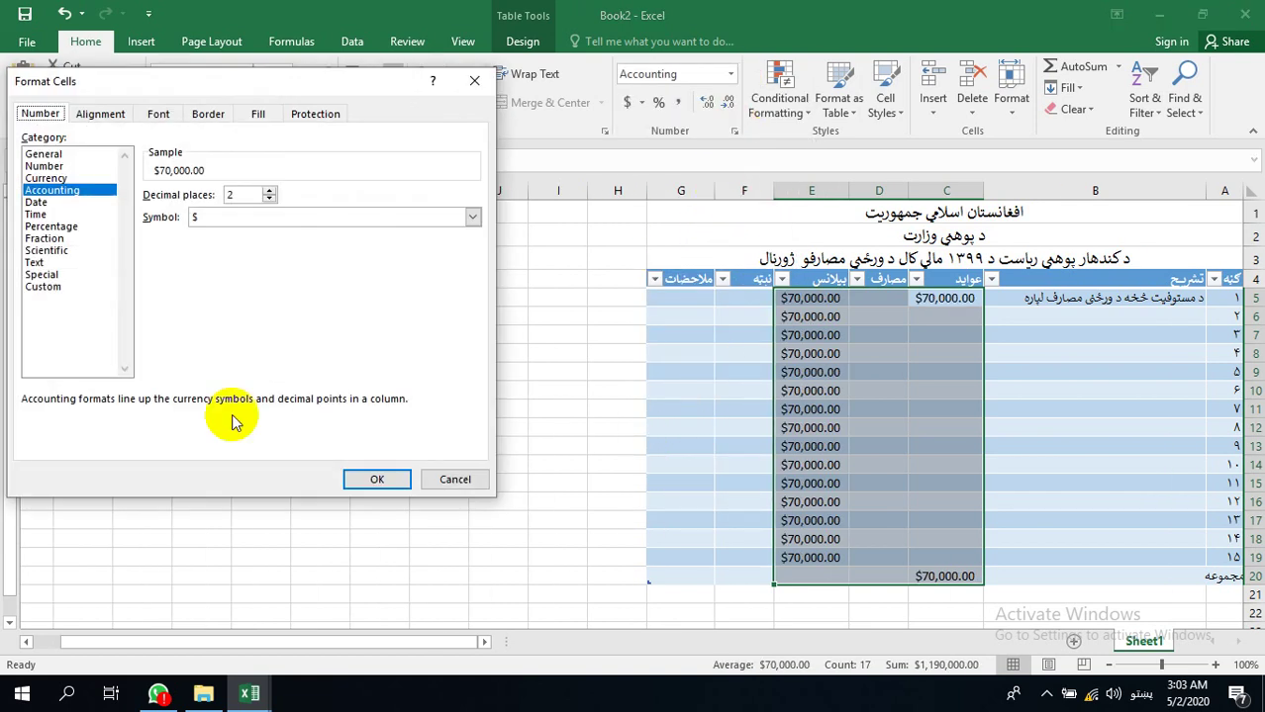
pyautogui.click(45, 286)
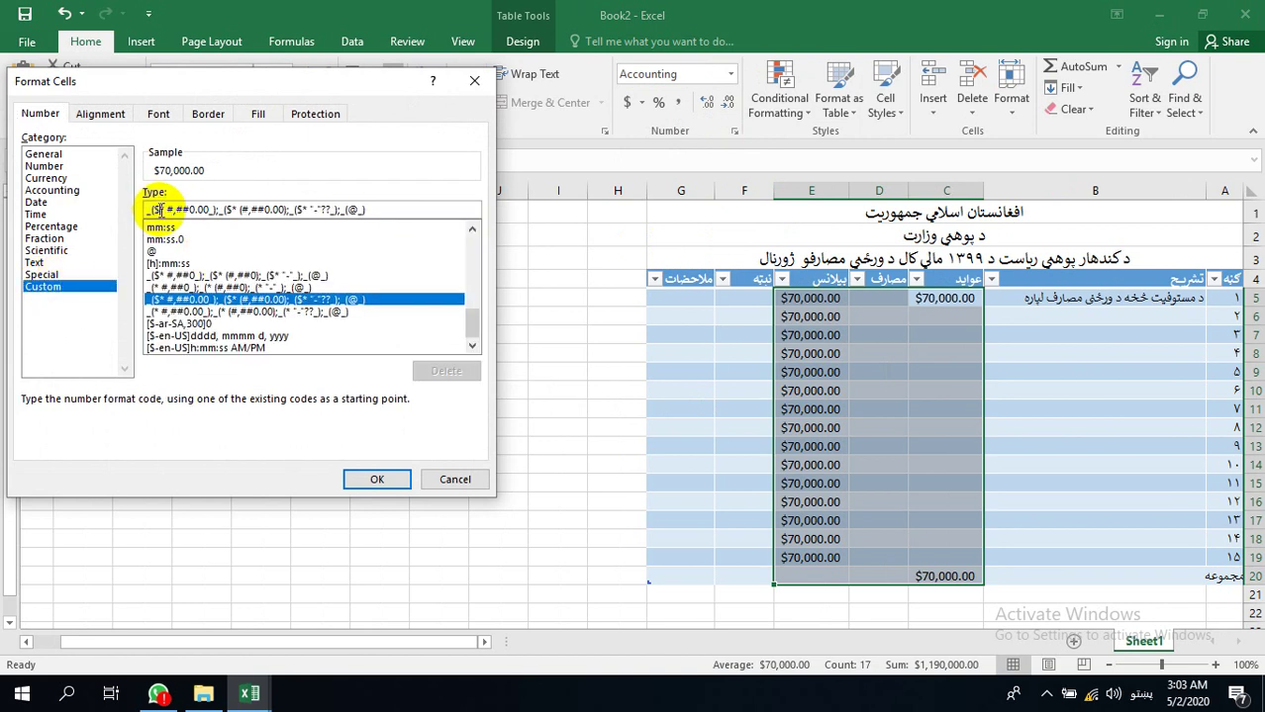
pyautogui.press('BackSpace')
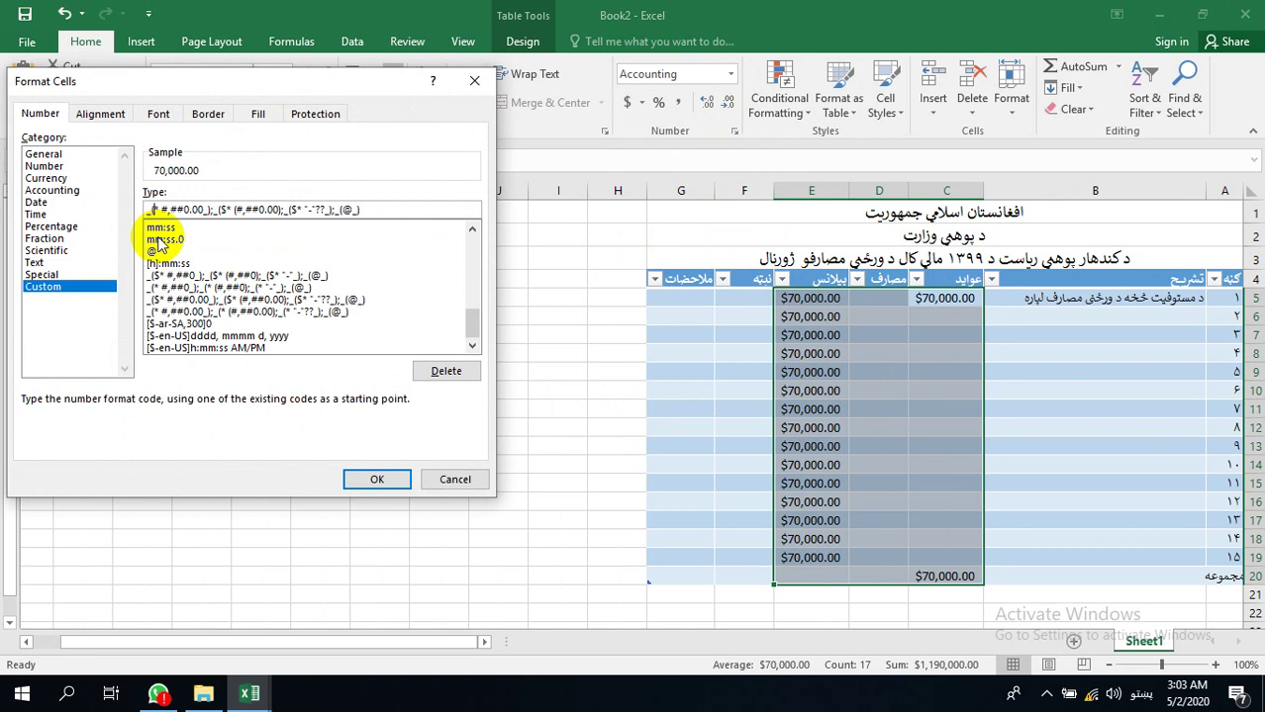
pyautogui.hotkey('alt', 'shift')
pyautogui.write('A')
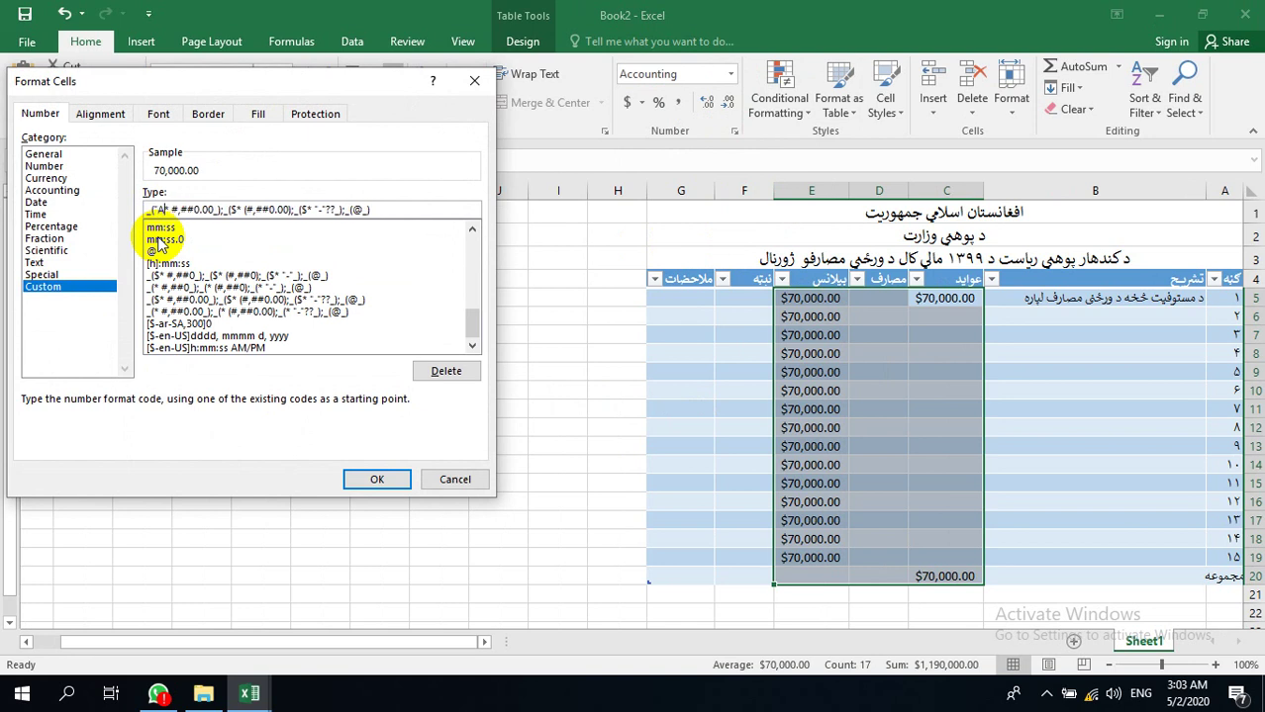
pyautogui.write('FN"')
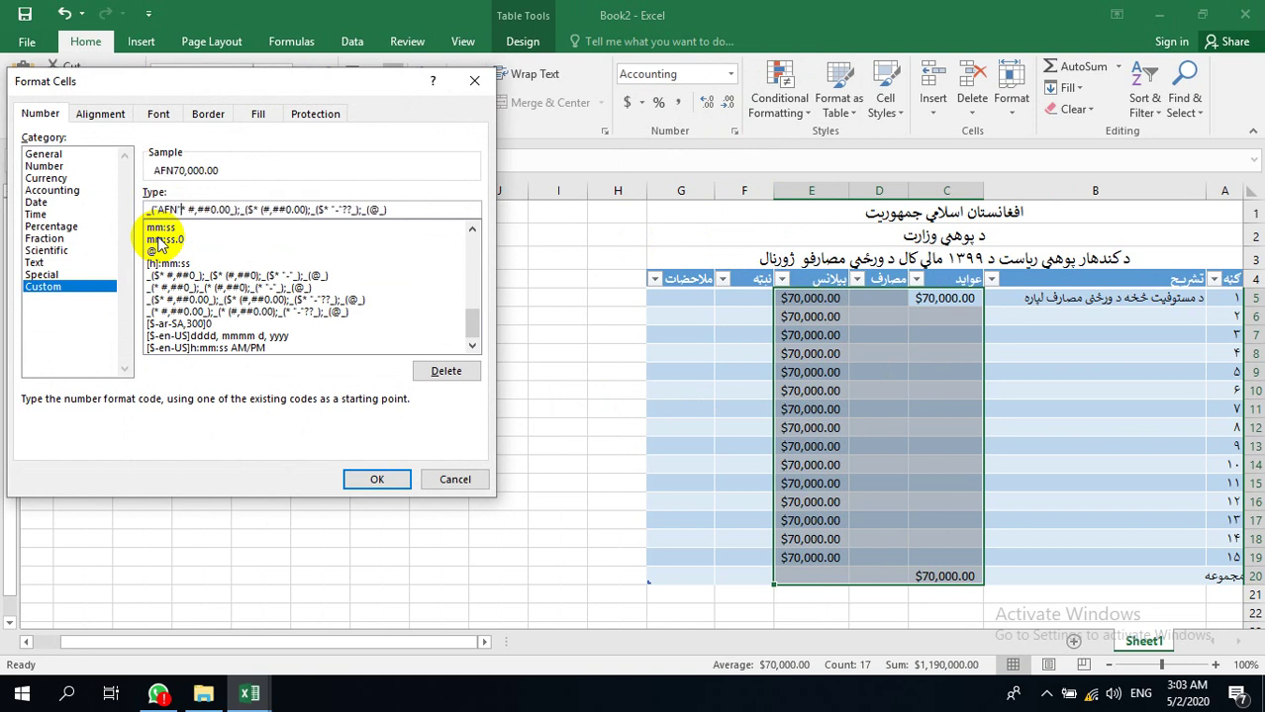
pyautogui.click(374, 477)
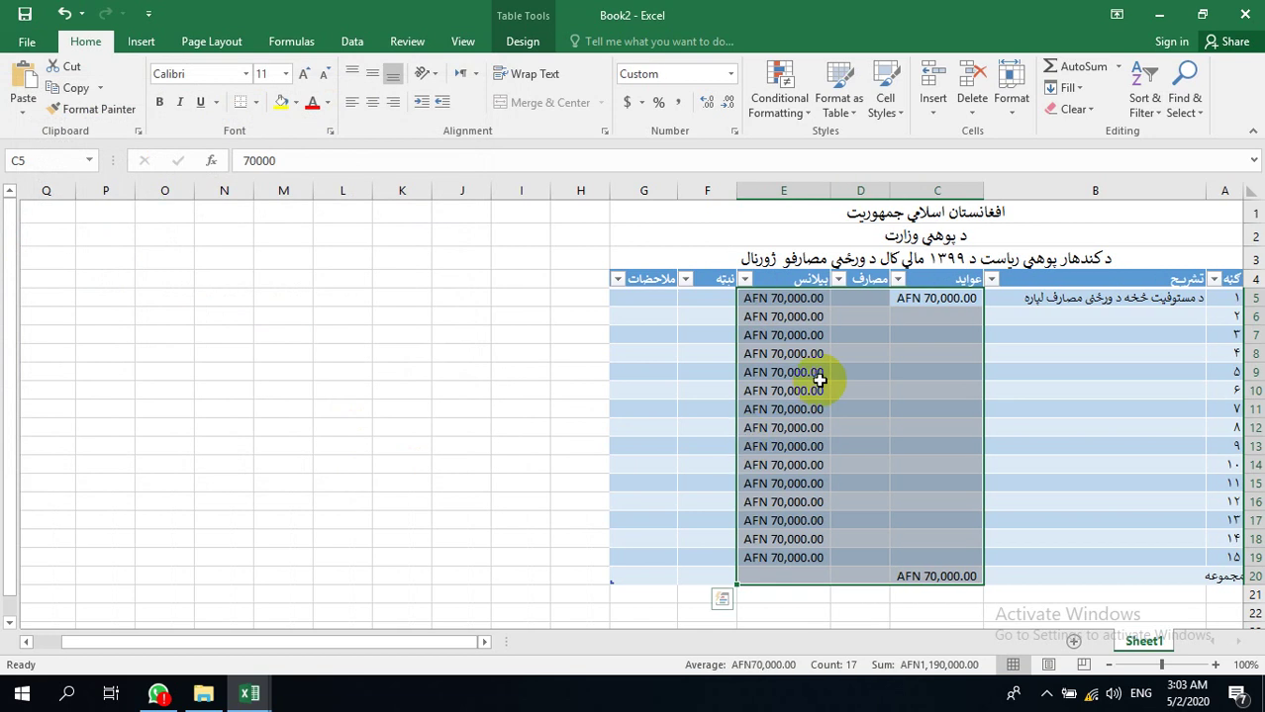
pyautogui.click(850, 333)
# Step: Insert the current date 5/2/2020 in the date cell F5 of the first entry
pyautogui.click(698, 291)
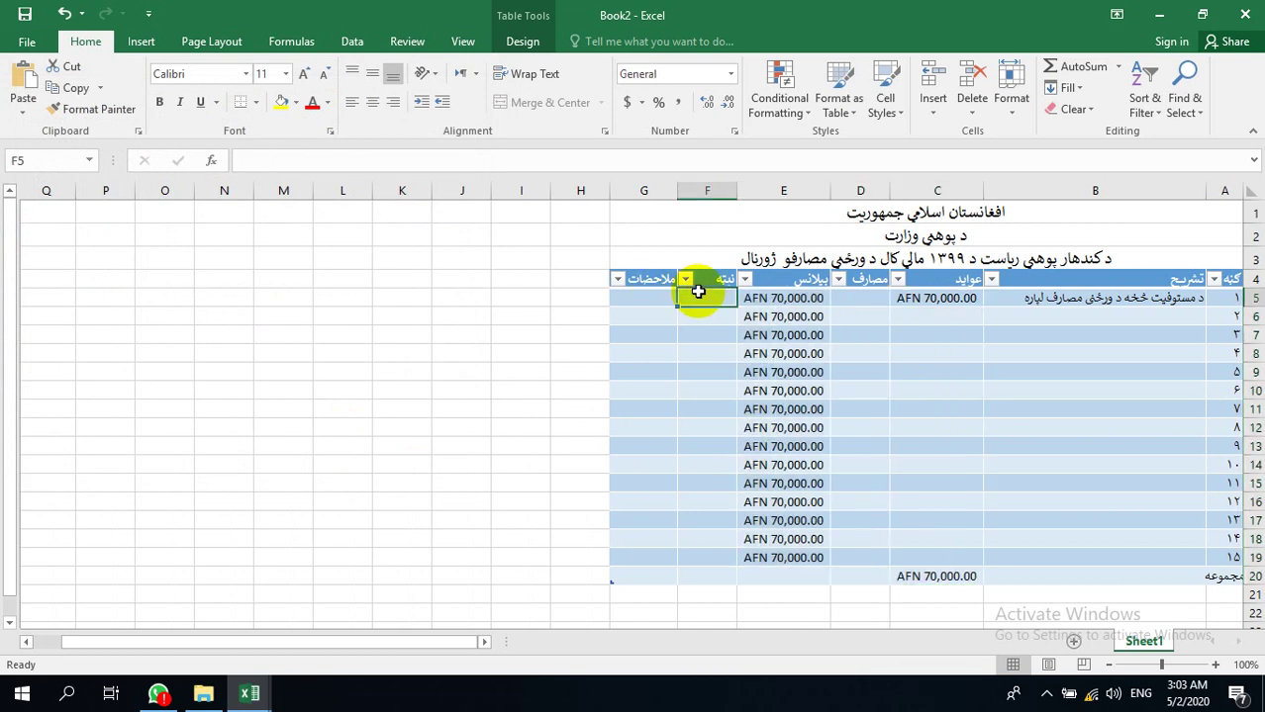
pyautogui.hotkey('ctrl', ';')
pyautogui.press('Return')
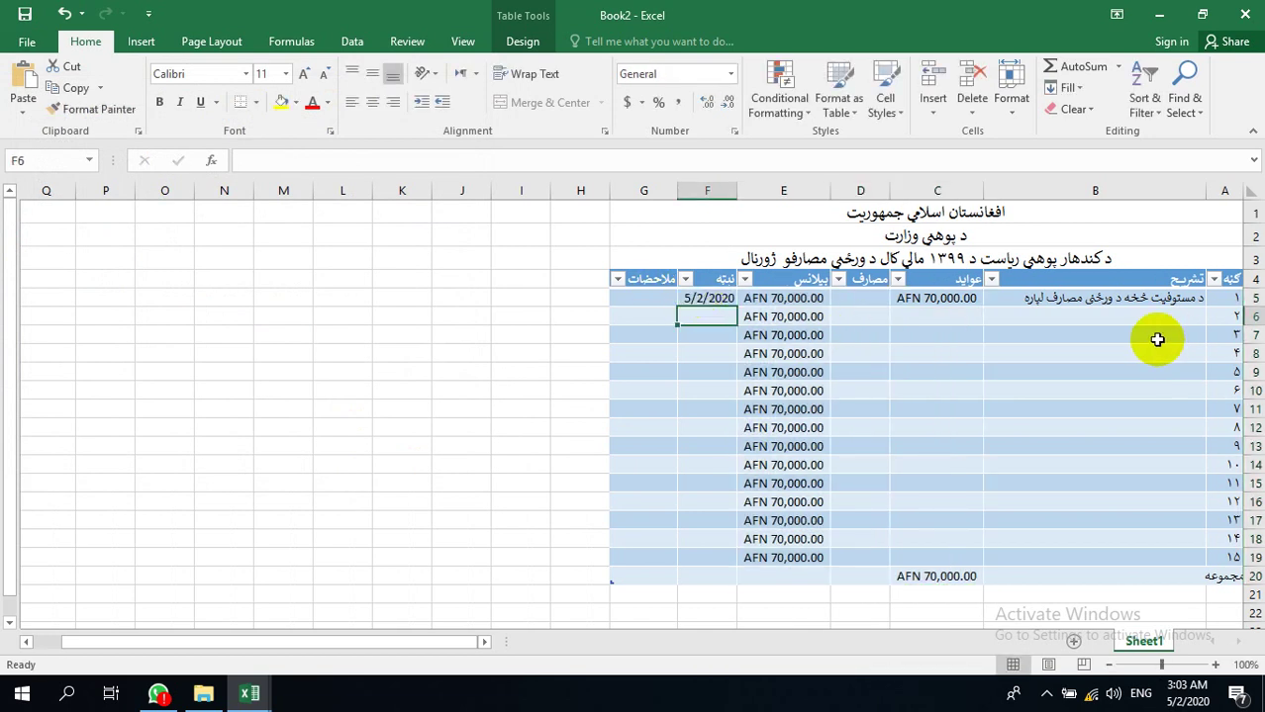
# Step: Enter the description د نقلیه وسایطو د ترمیم لپاره (رئیس موټر) in cell B6, using Pashto input
pyautogui.click(1145, 315)
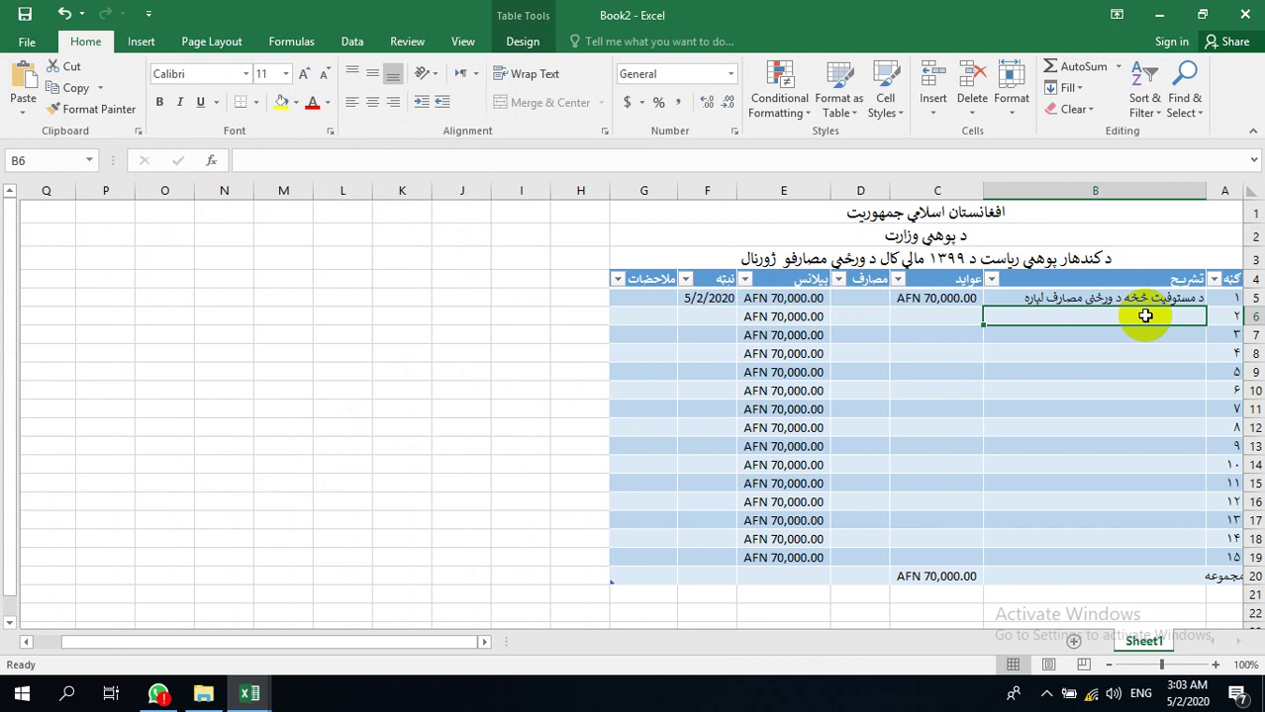
pyautogui.write('n')
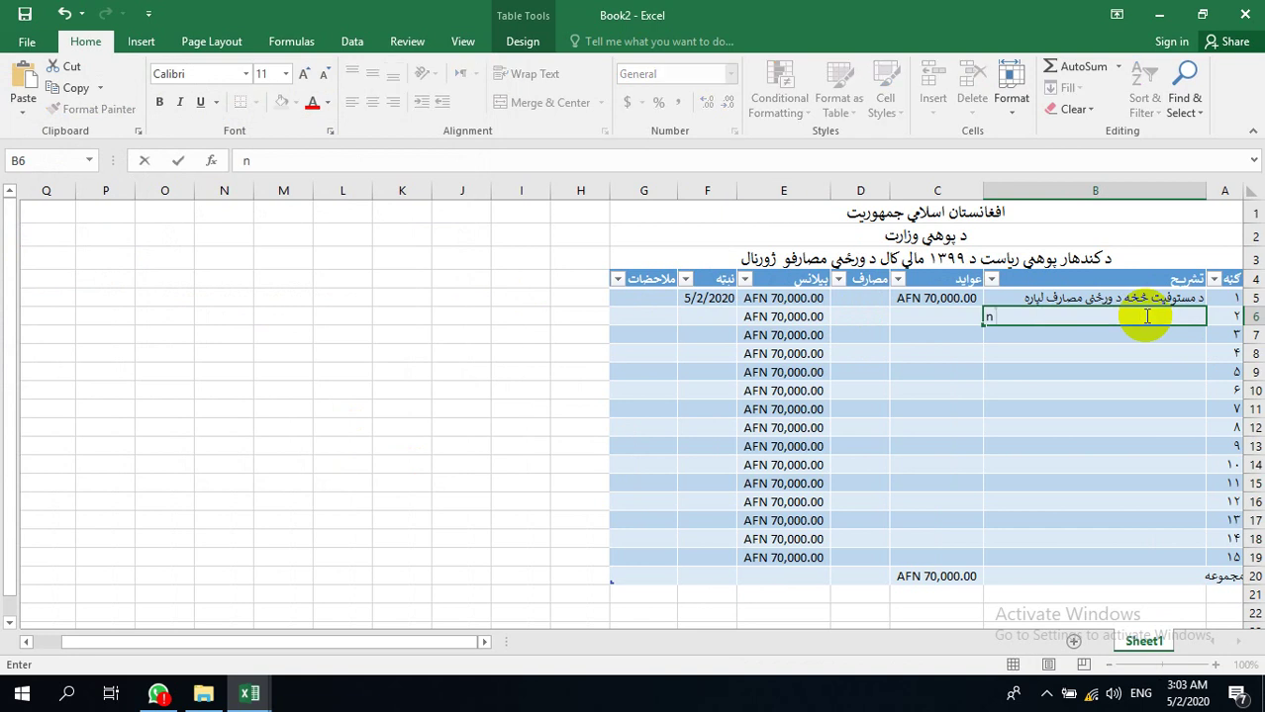
pyautogui.press('BackSpace')
pyautogui.hotkey('alt', 'shift')
pyautogui.write('د نقل')
pyautogui.write('ي')
pyautogui.write('ه وص')
pyautogui.write('ا')
pyautogui.press('BackSpace')
pyautogui.press('BackSpace')
pyautogui.write('سا')
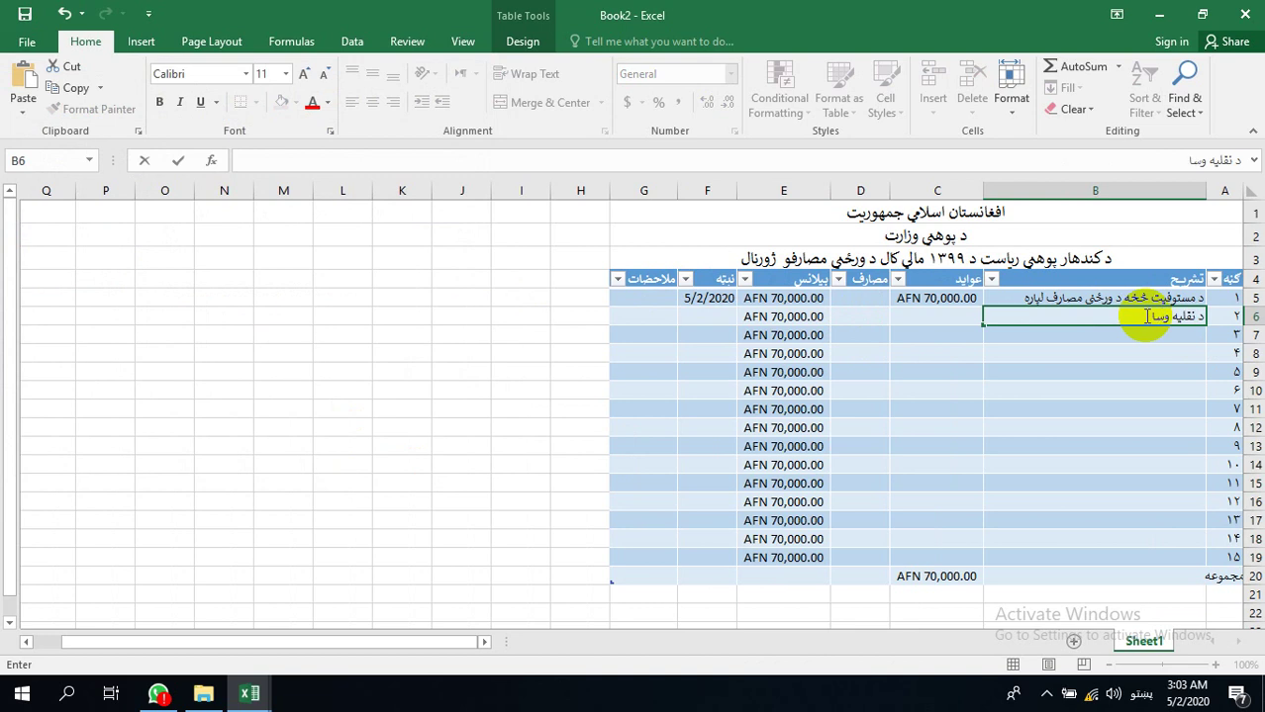
pyautogui.write('يو')
pyautogui.press('BackSpace')
pyautogui.write('طو')
pyautogui.write(' د ترميم')
pyautogui.write(' لياره')
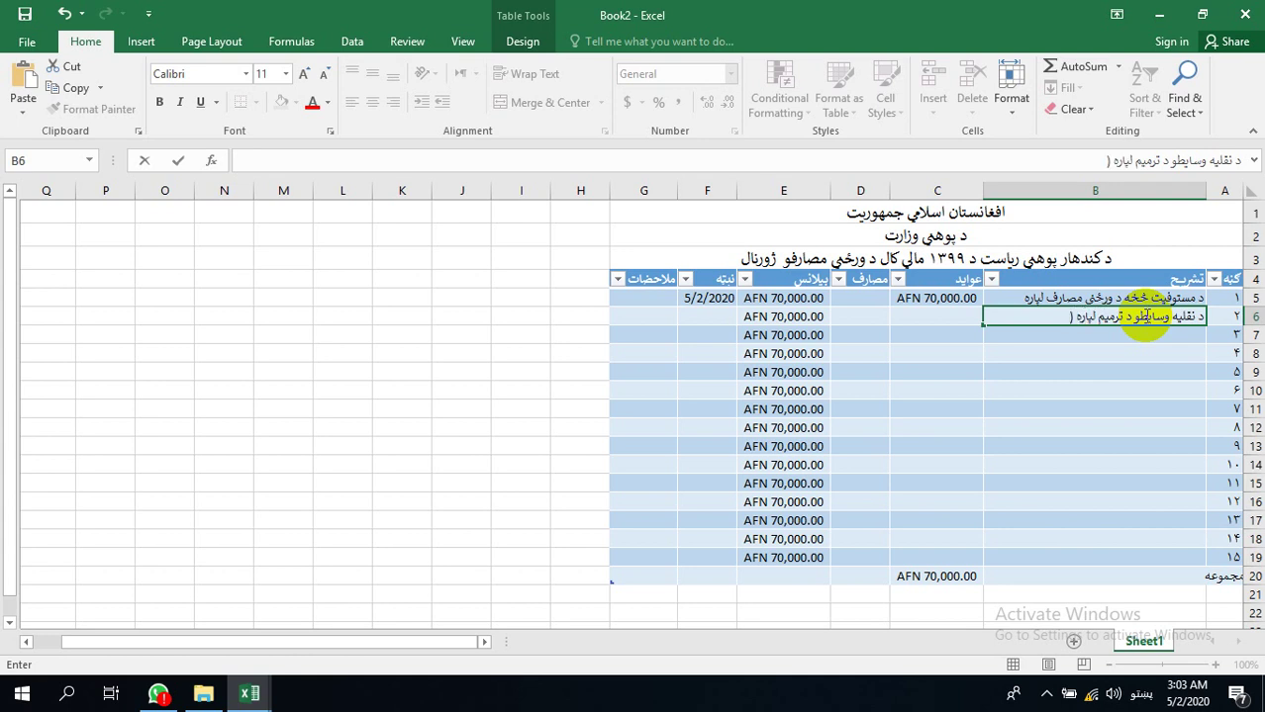
pyautogui.write(' (رئيس موټر')
pyautogui.press('BackSpace')
pyautogui.press('Tab')
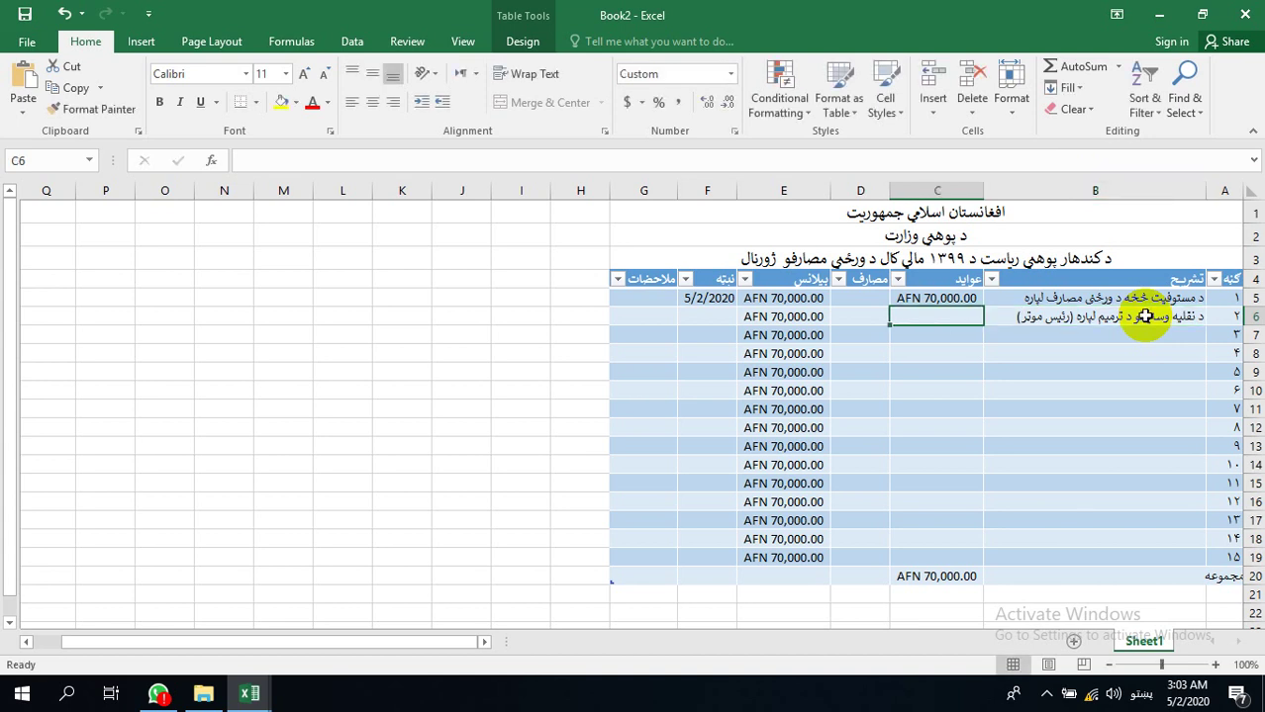
# Step: Enter an expense of ۱۲۰۰ in cell D6 for the second entry
pyautogui.press('Tab')
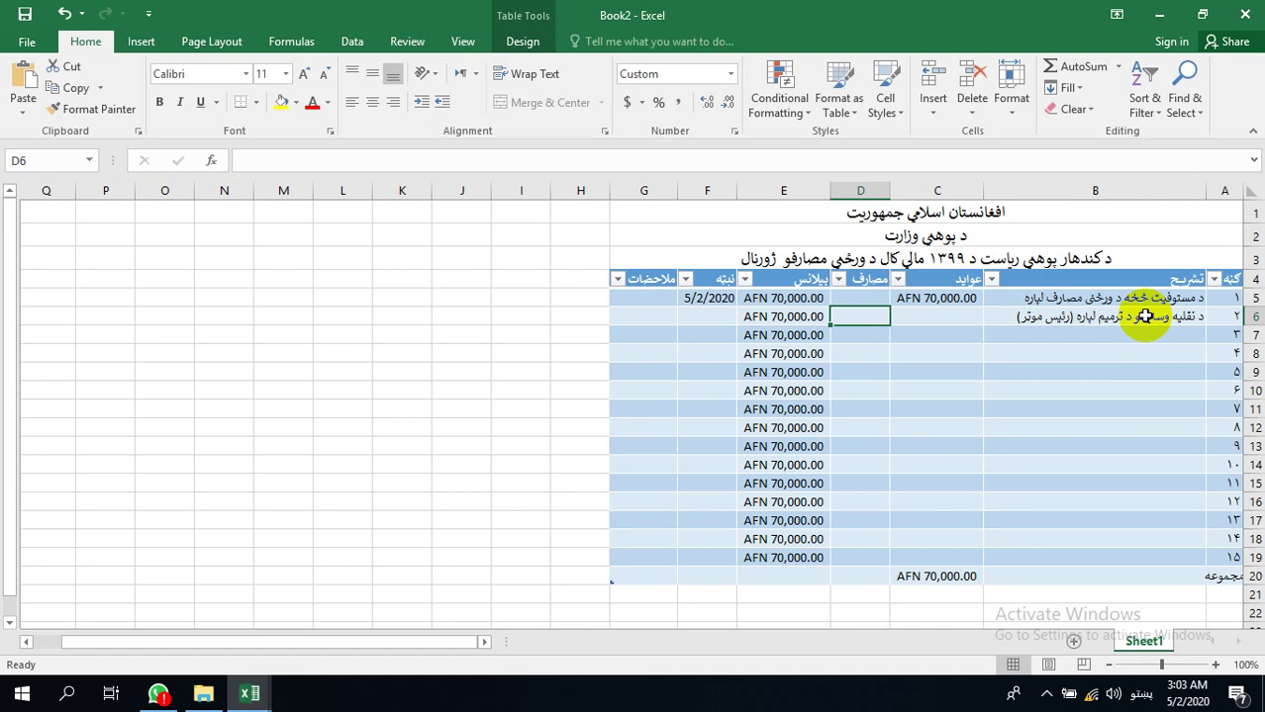
pyautogui.write('۱۲۰۰')
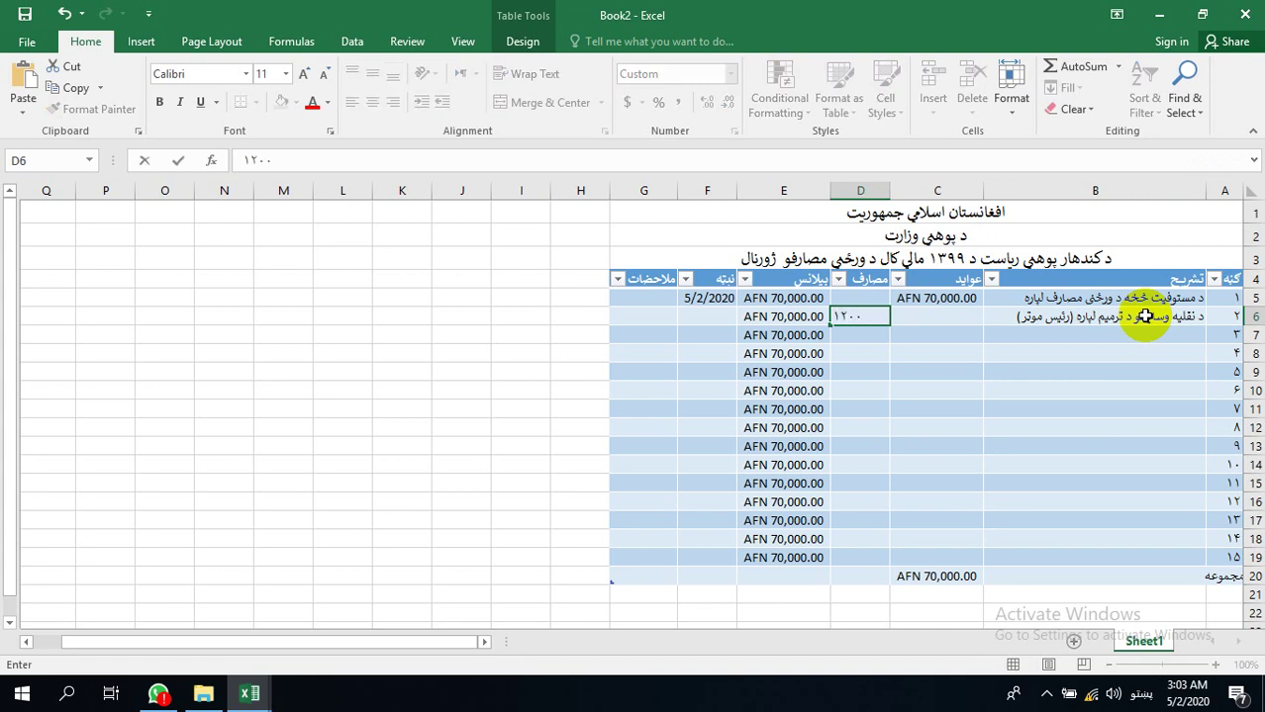
pyautogui.press('Return')
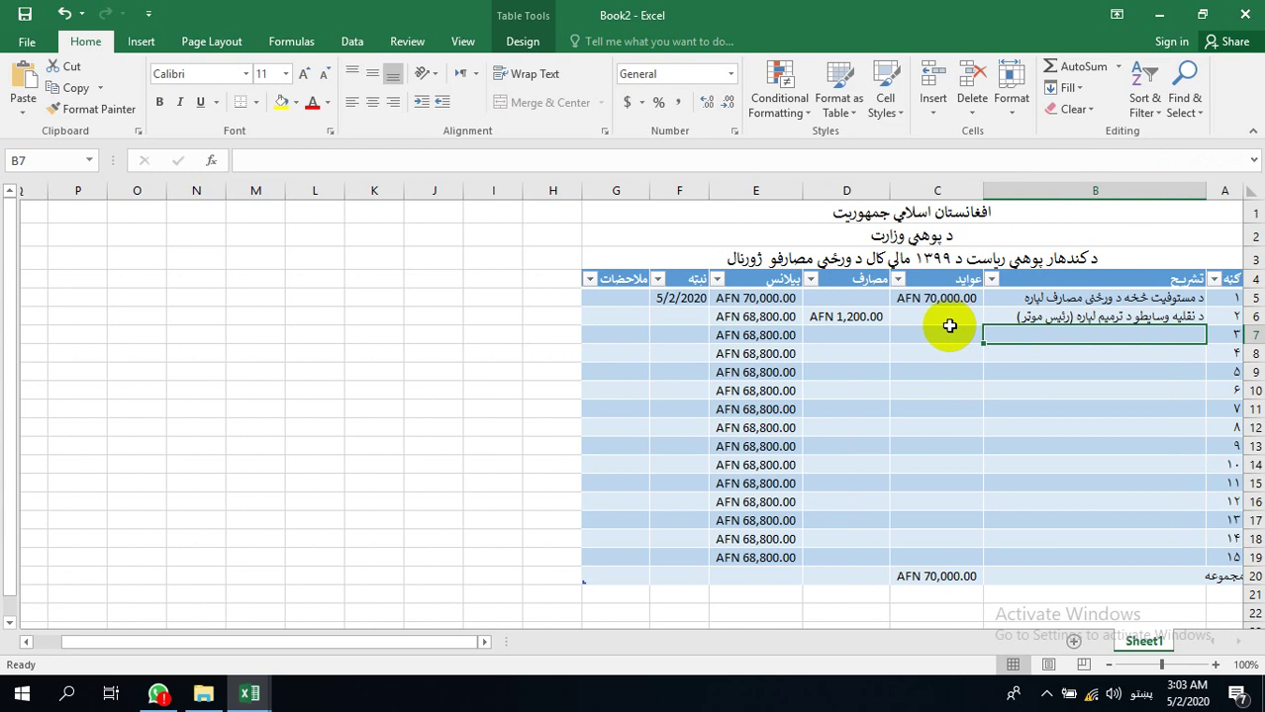
# Step: Check the balance formula in E6 and insert the current date 5/2/2020 in cell F6
pyautogui.click(751, 315)
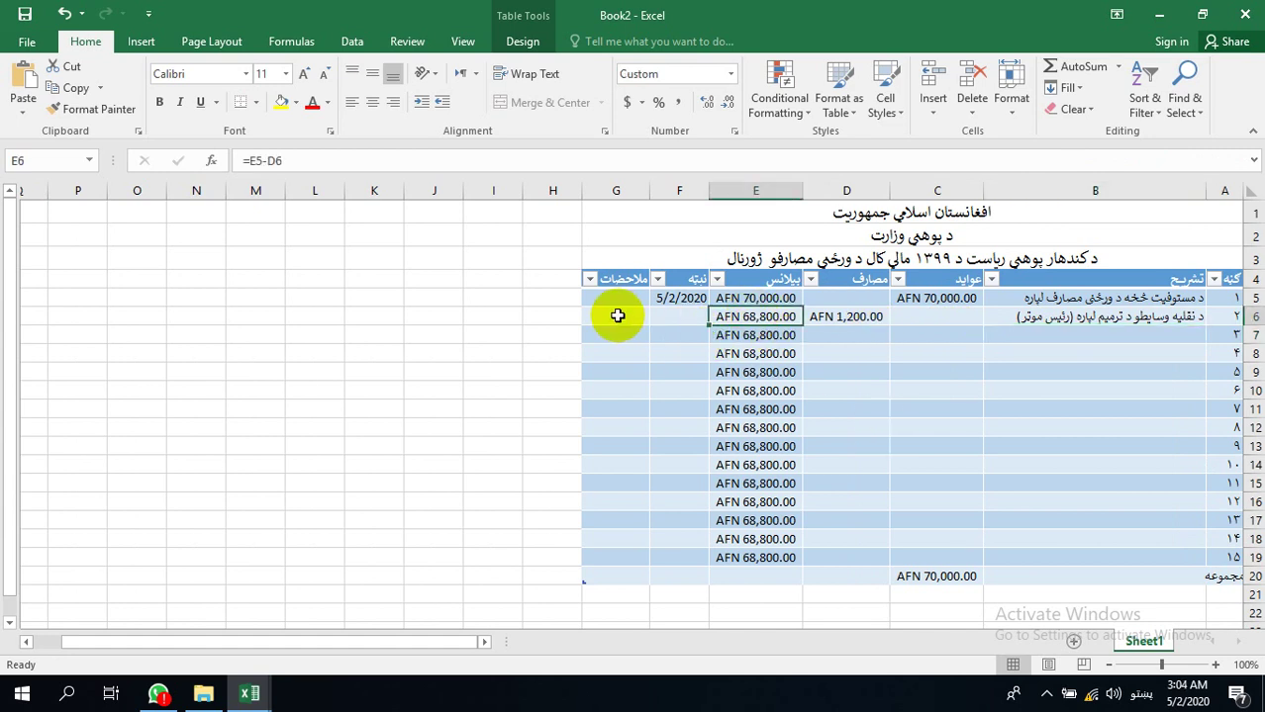
pyautogui.click(683, 314)
pyautogui.hotkey('ctrl', ';')
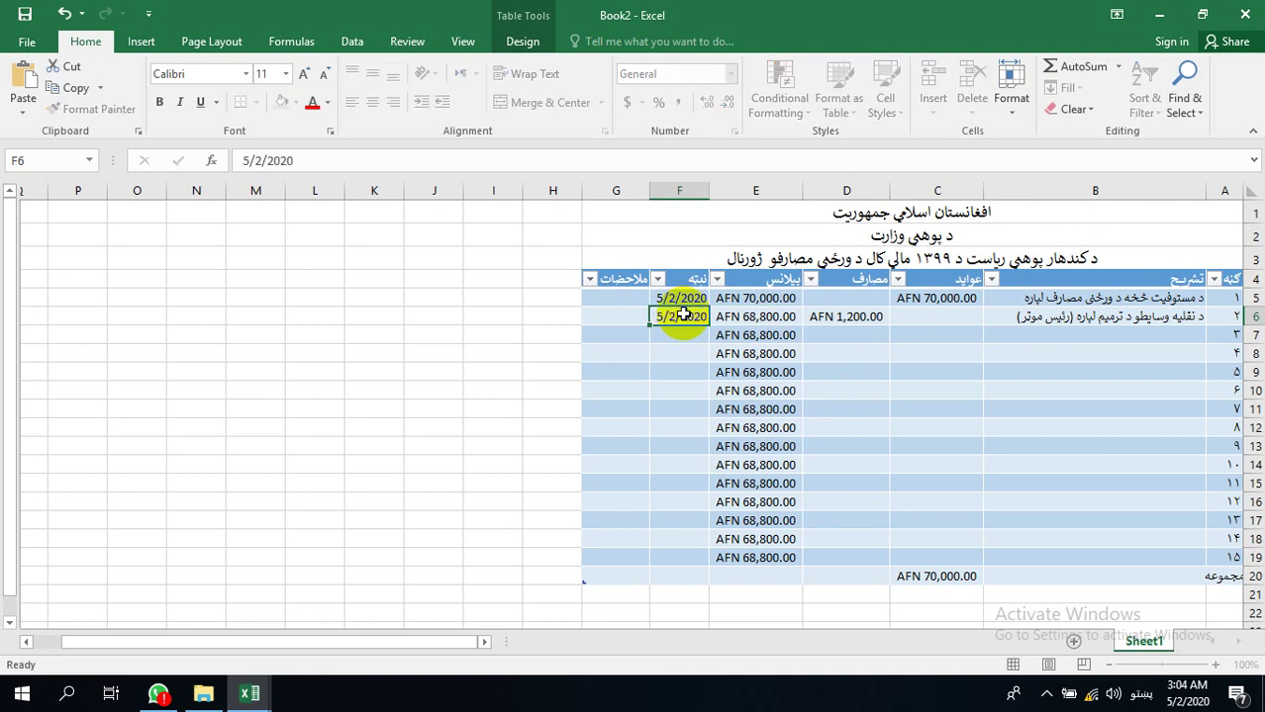
pyautogui.press('Return')
# Step: Fill row 7 with the description الف and an expense of 30000
pyautogui.click(1120, 335)
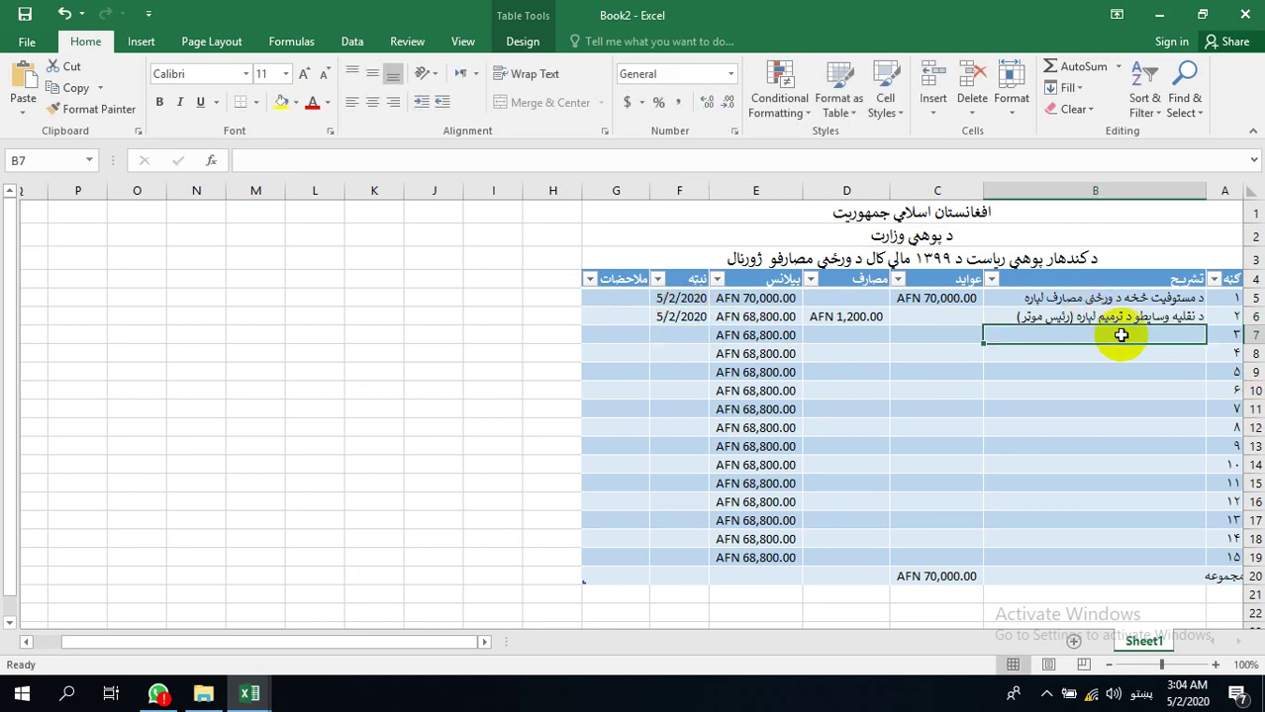
pyautogui.hotkey('alt', 'shift')
pyautogui.hotkey('alt', 'shift')
pyautogui.write('الف')
pyautogui.press('Tab')
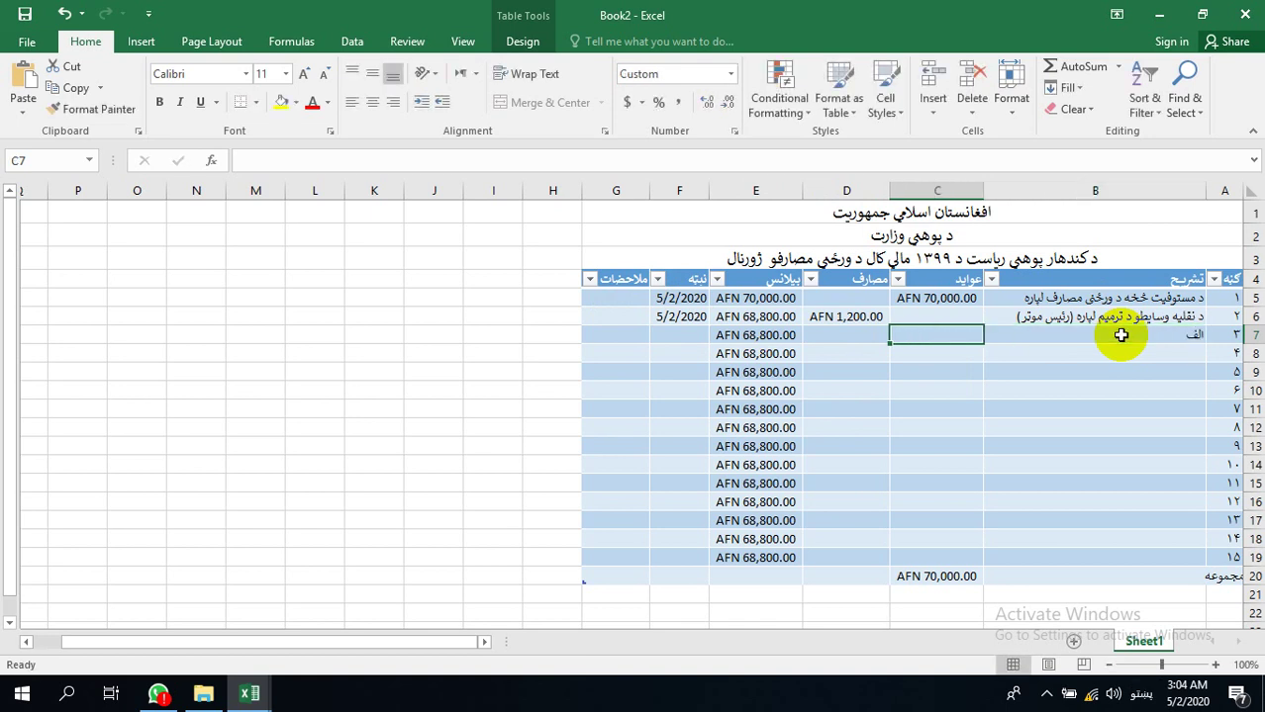
pyautogui.press('Tab')
pyautogui.write('٣٠٠٠٠')
pyautogui.press('Return')
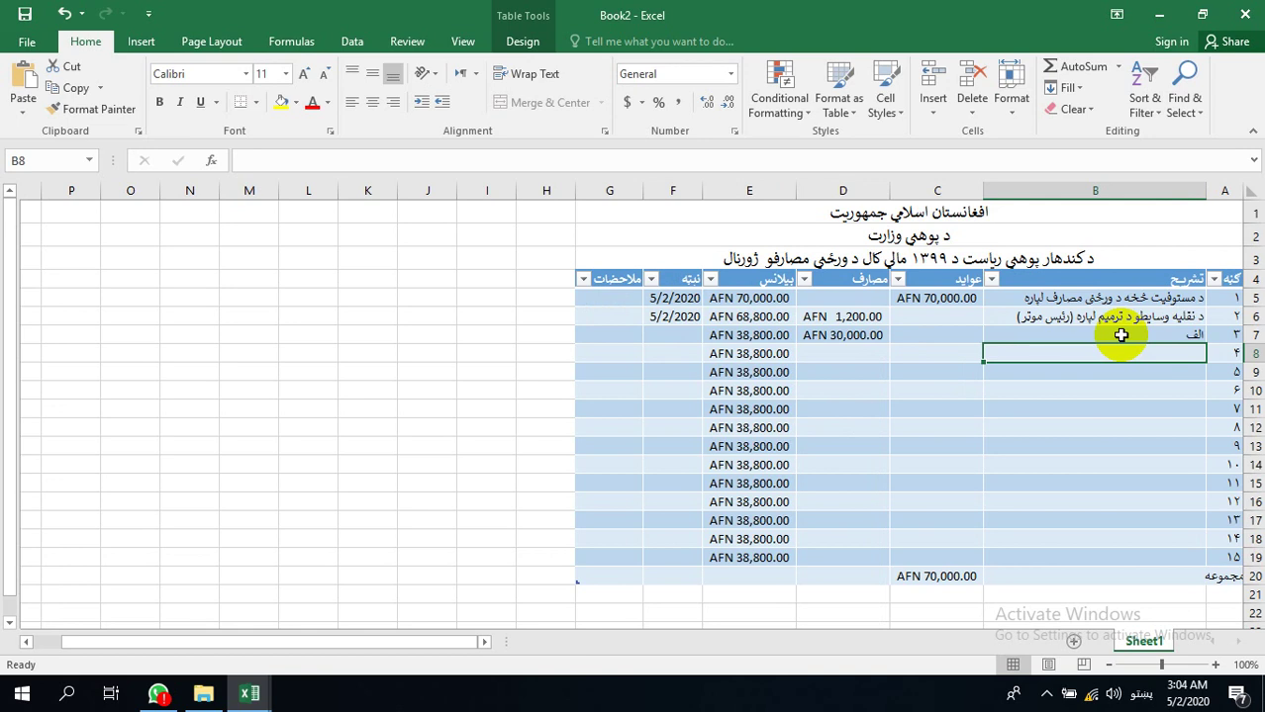
# Step: Fill row 8 with the description ب and an expense of 8789
pyautogui.write('ب')
pyautogui.press('Tab')
pyautogui.press('Tab')
pyautogui.write('٨')
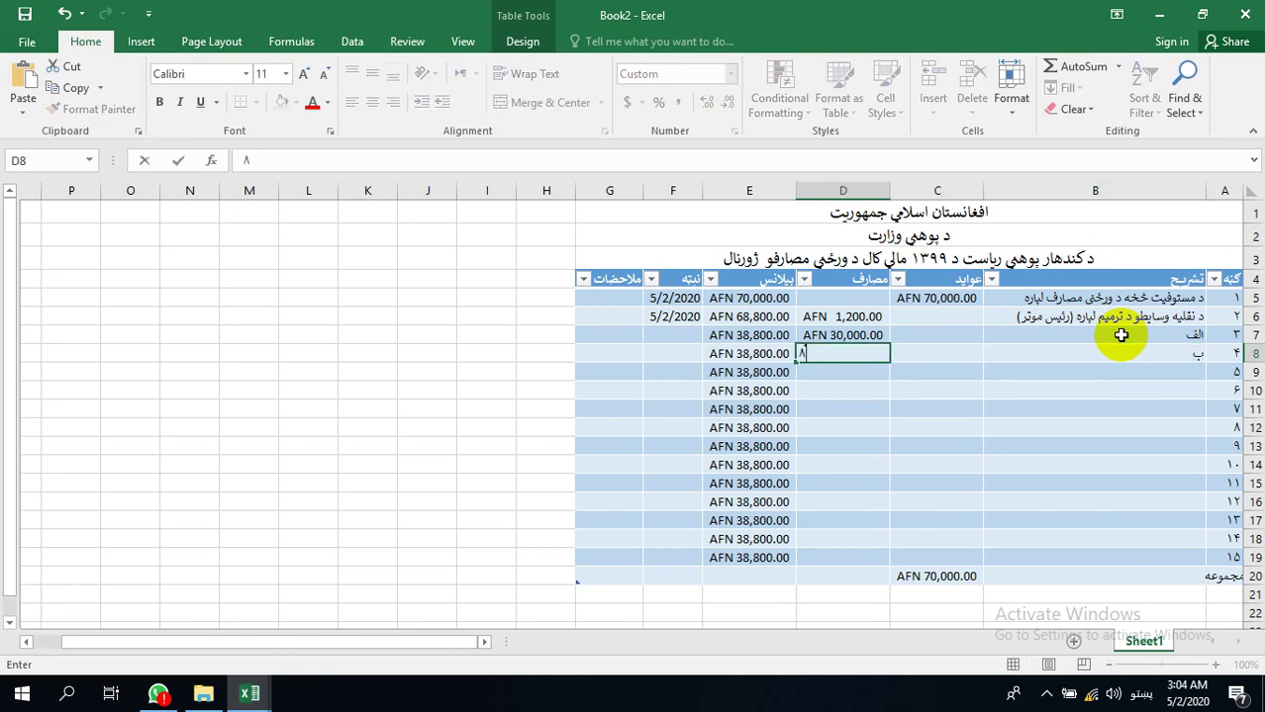
pyautogui.write('٧٨٩')
pyautogui.press('Return')
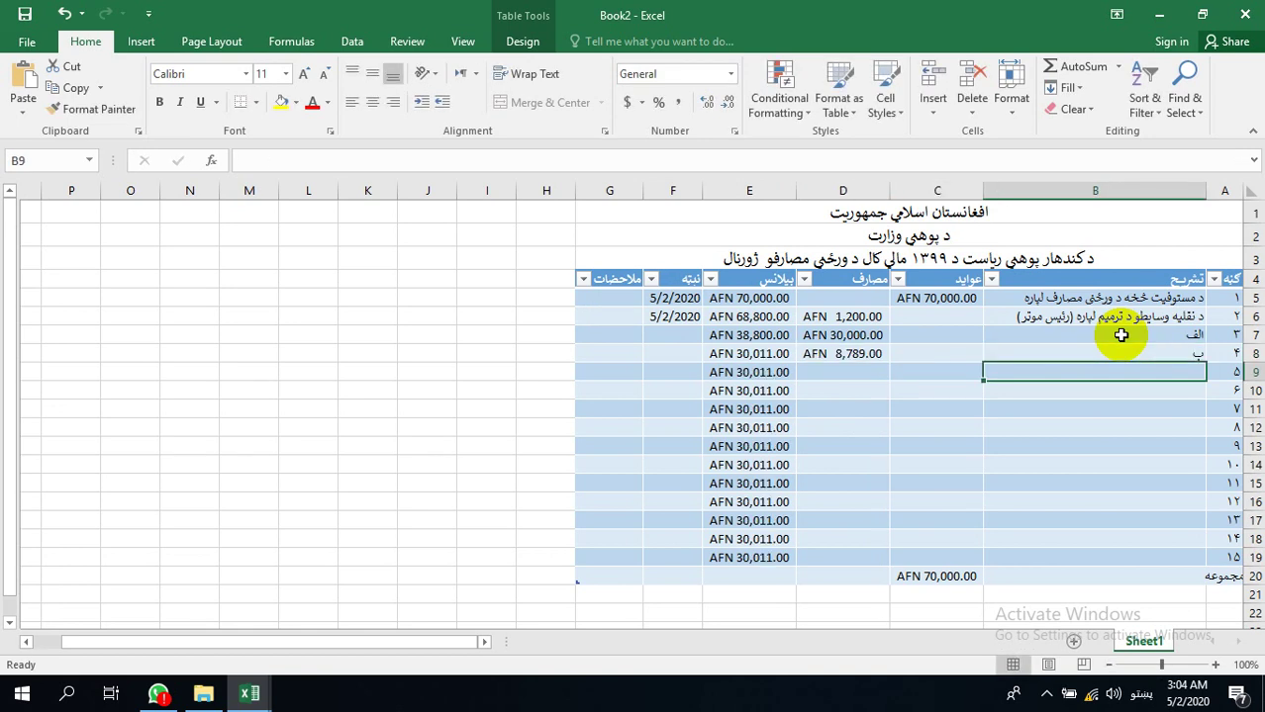
# Step: Fill row 9 with the description ج and an expense of 435, ending on the row's date cell
pyautogui.write('ج')
pyautogui.press('Tab')
pyautogui.press('Tab')
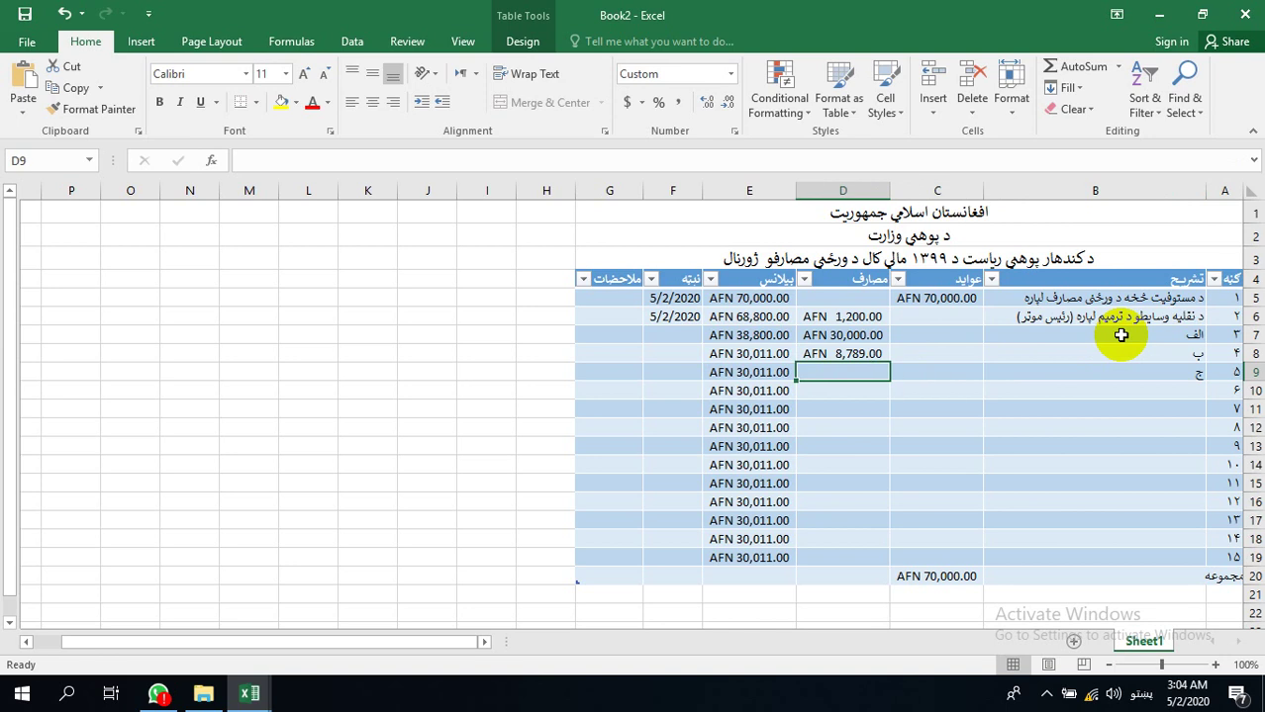
pyautogui.write('٤٣٥')
pyautogui.press('Tab')
pyautogui.press('Tab')
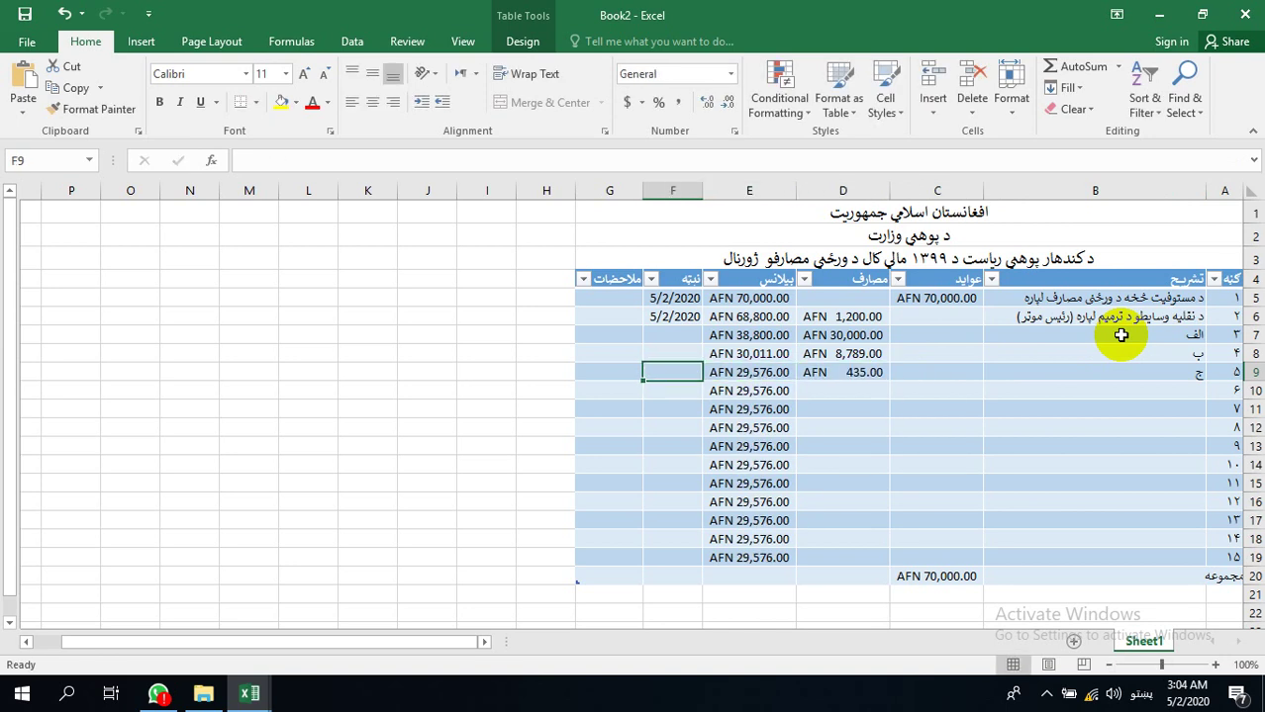
# Step: Fill row 10 with the description کود and an income of 20000
pyautogui.click(1162, 388)
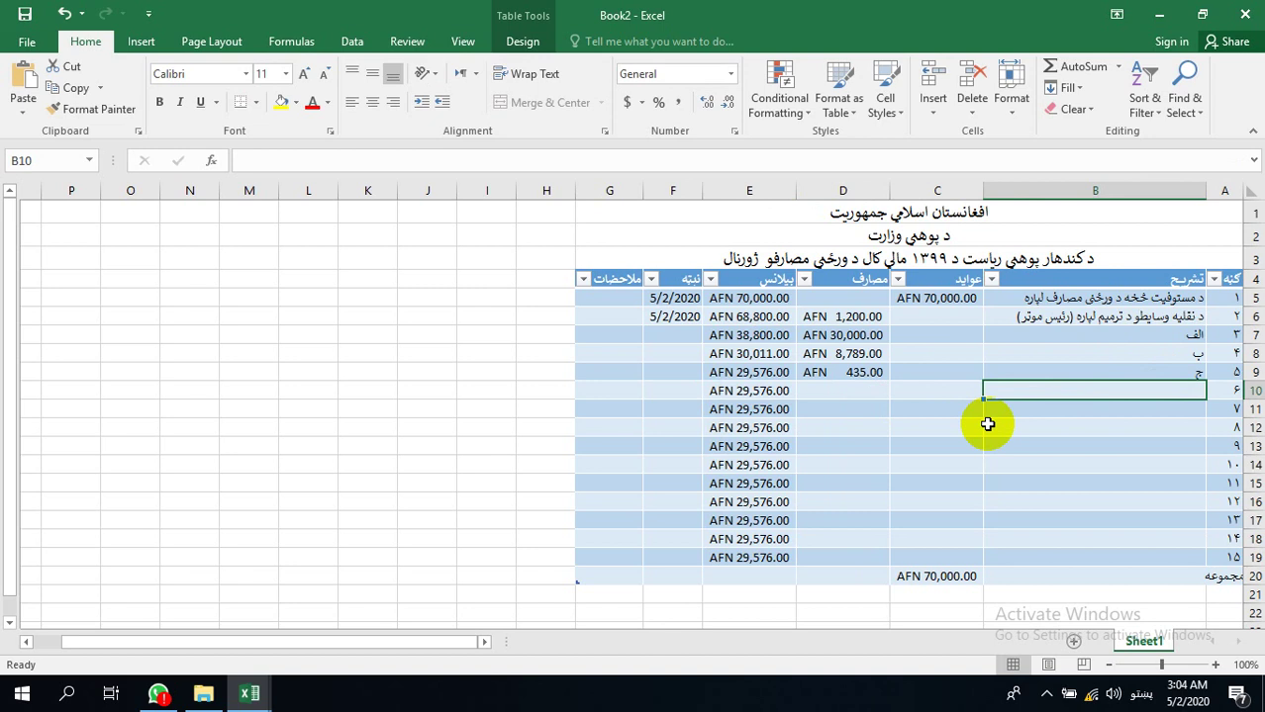
pyautogui.write('کورډ')
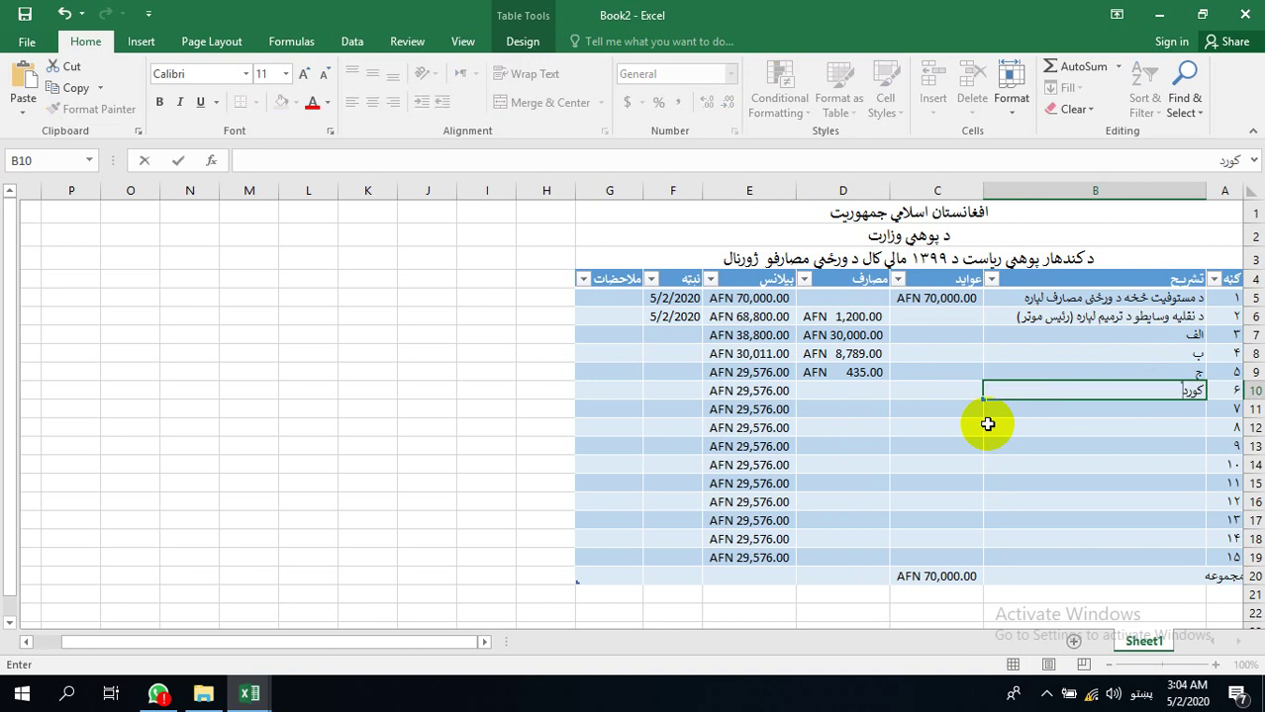
pyautogui.press('BackSpace')
pyautogui.write('د')
pyautogui.press('Tab')
pyautogui.write('٢')
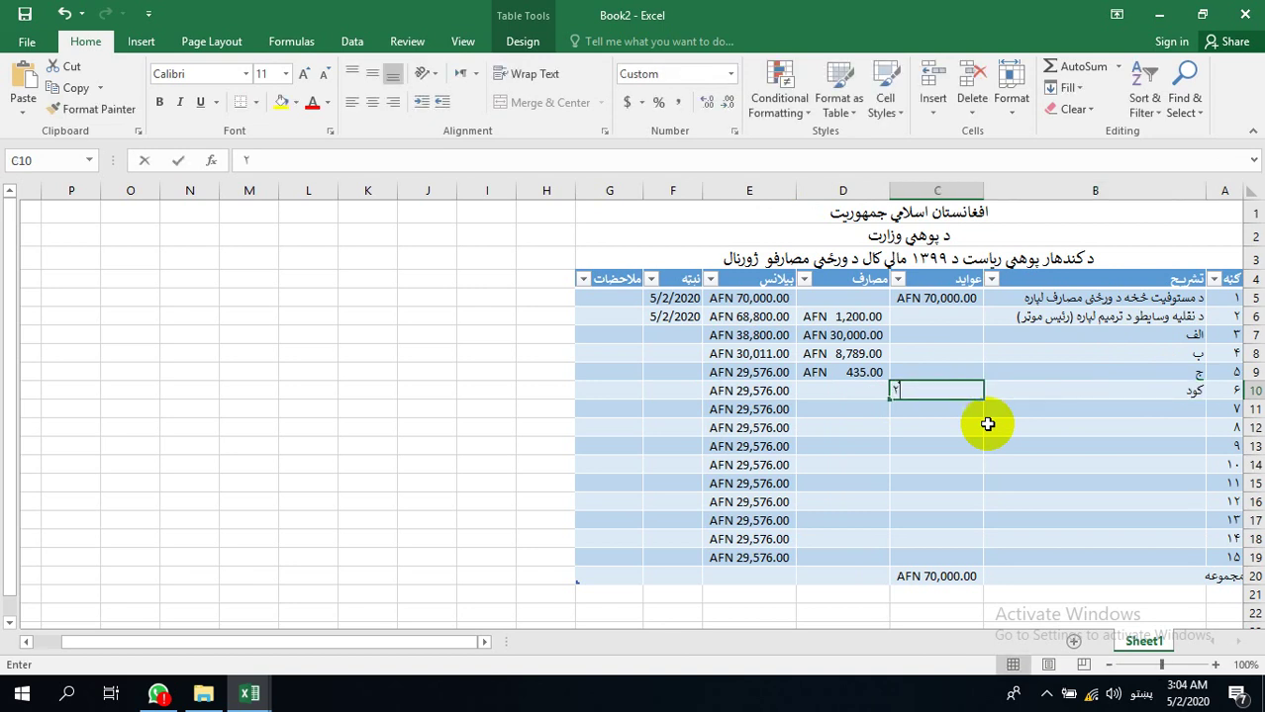
pyautogui.write('٠٠٠٠')
pyautogui.press('Tab')
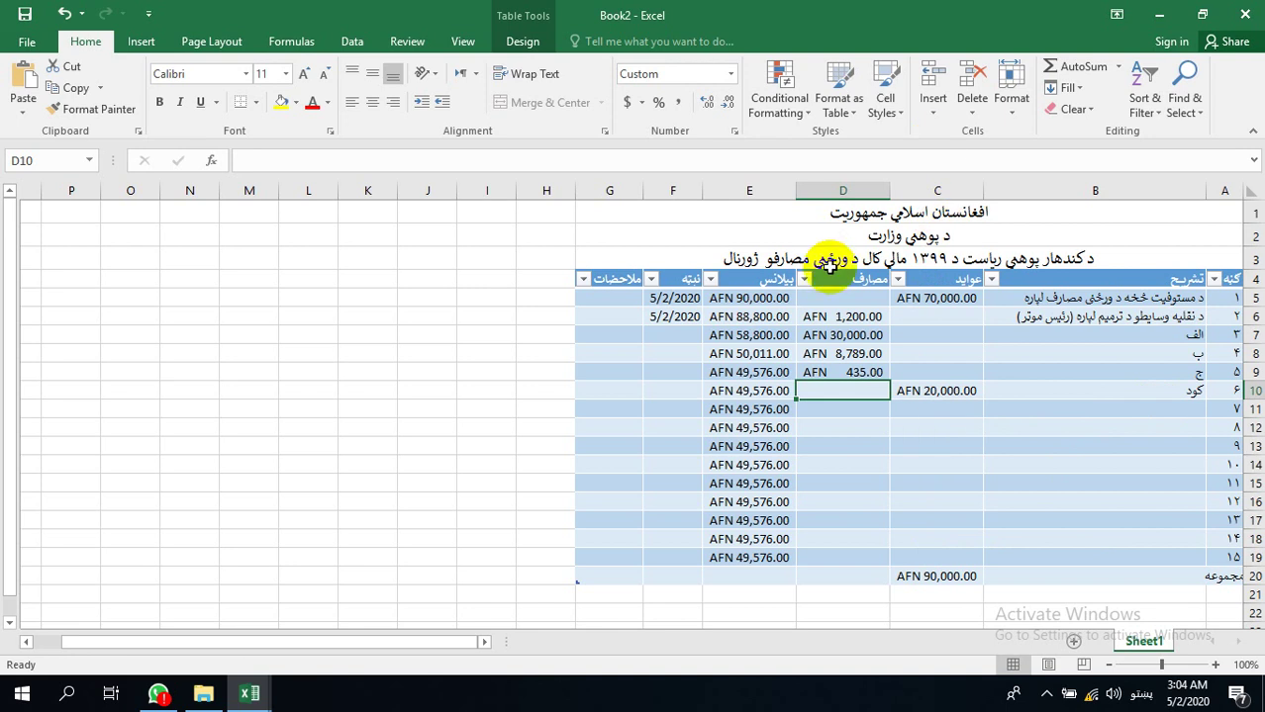
# Step: Check the income total formula in C20 and add an automatic sum of the expenses D5:D19 in cell D20
pyautogui.click(958, 572)
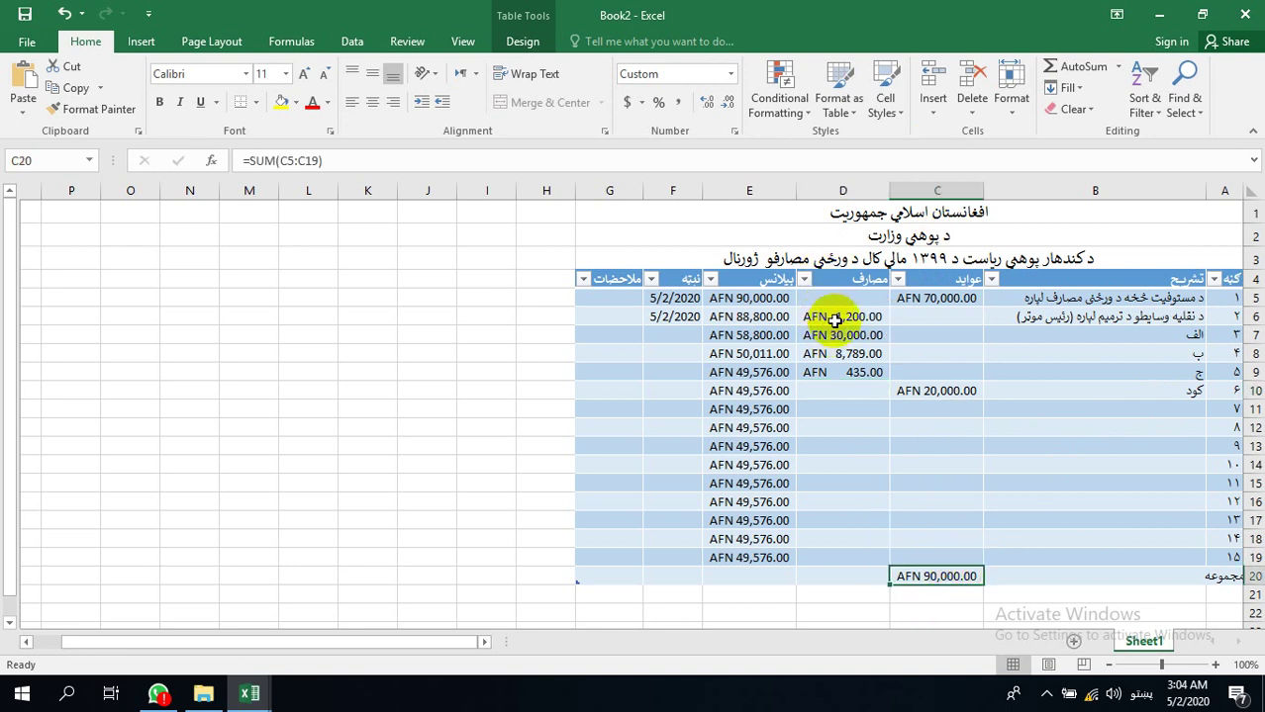
pyautogui.click(835, 578)
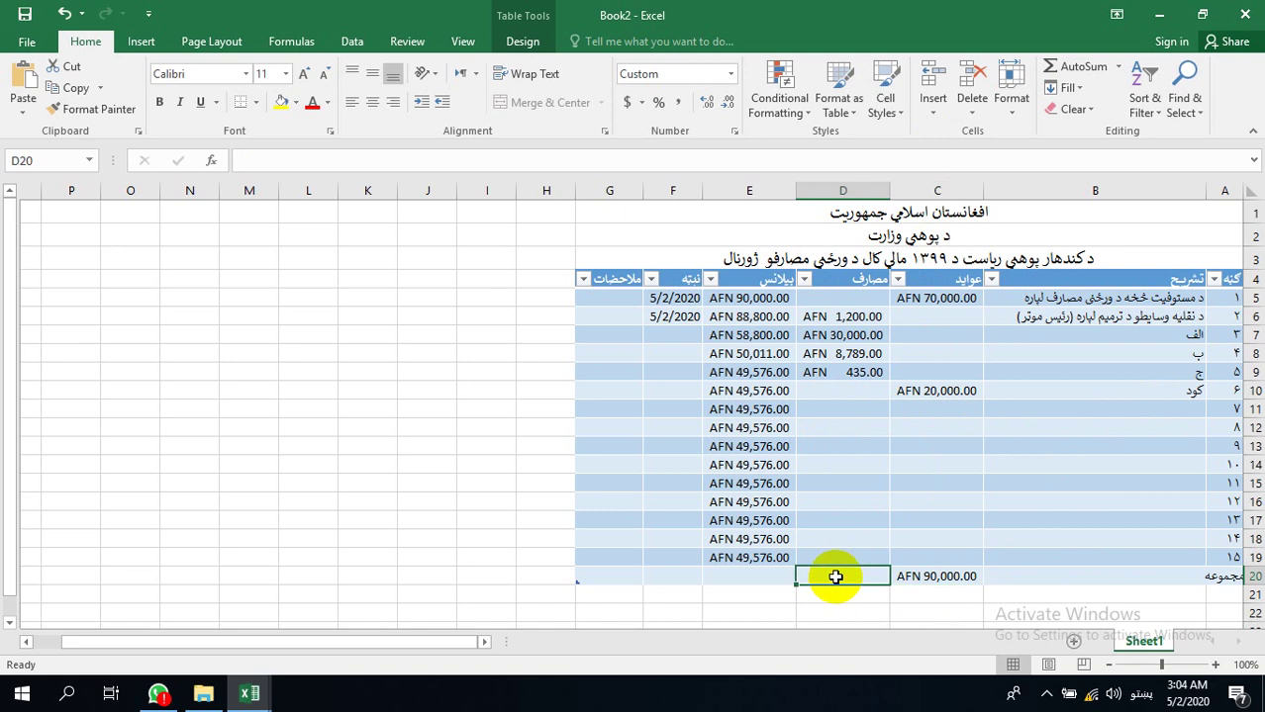
pyautogui.hotkey('alt', '=')
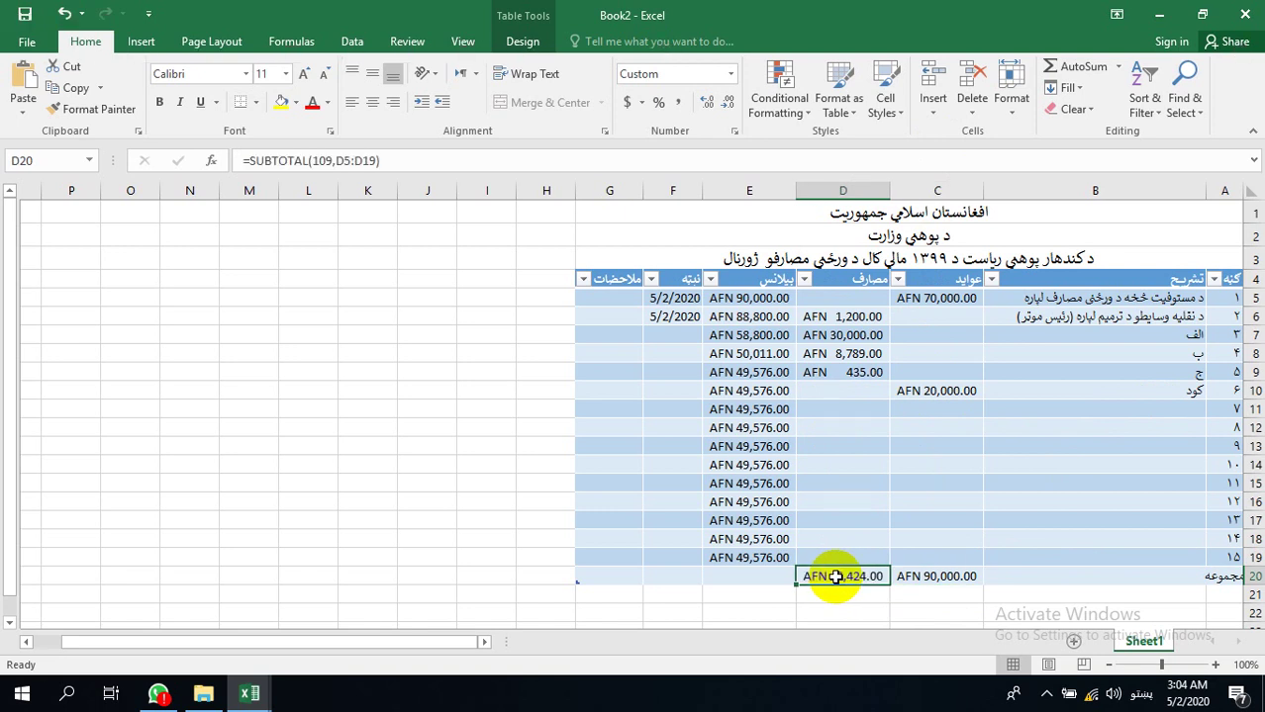
pyautogui.click(871, 613)
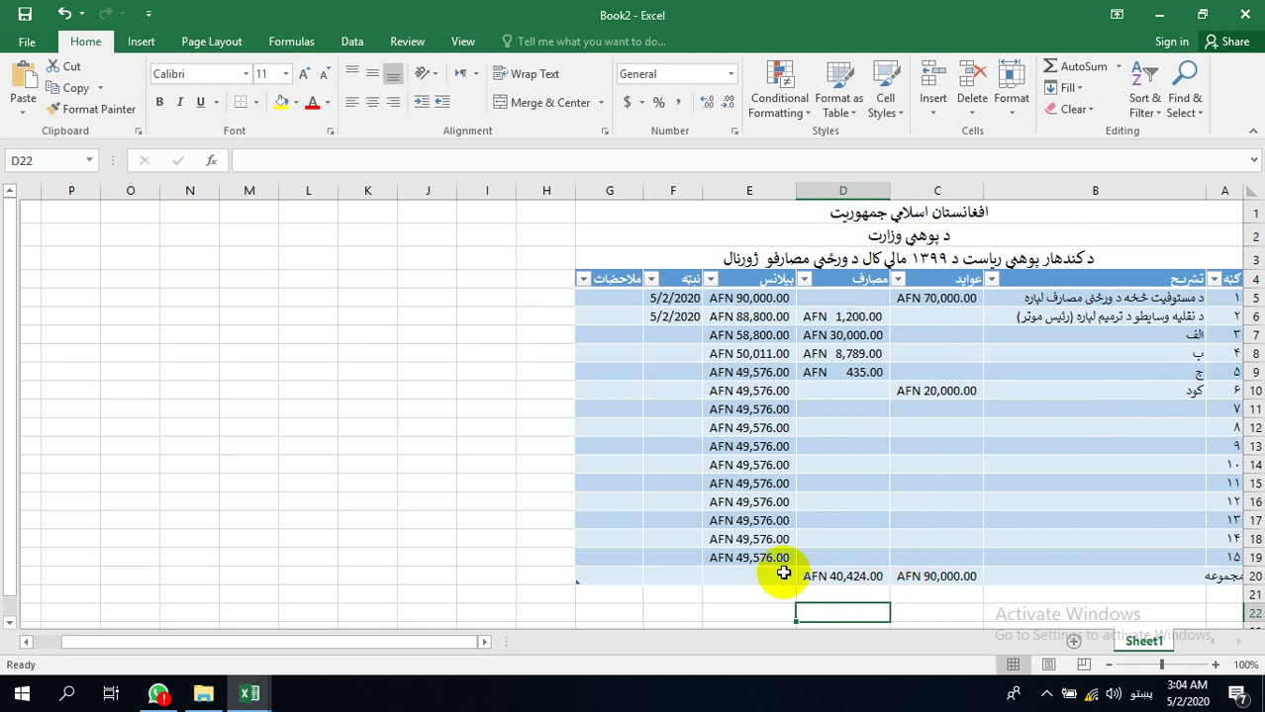
# Step: Re-enter the first balance formula in E5 as the income total C20 minus the same row's مصارف value
pyautogui.click(742, 540)
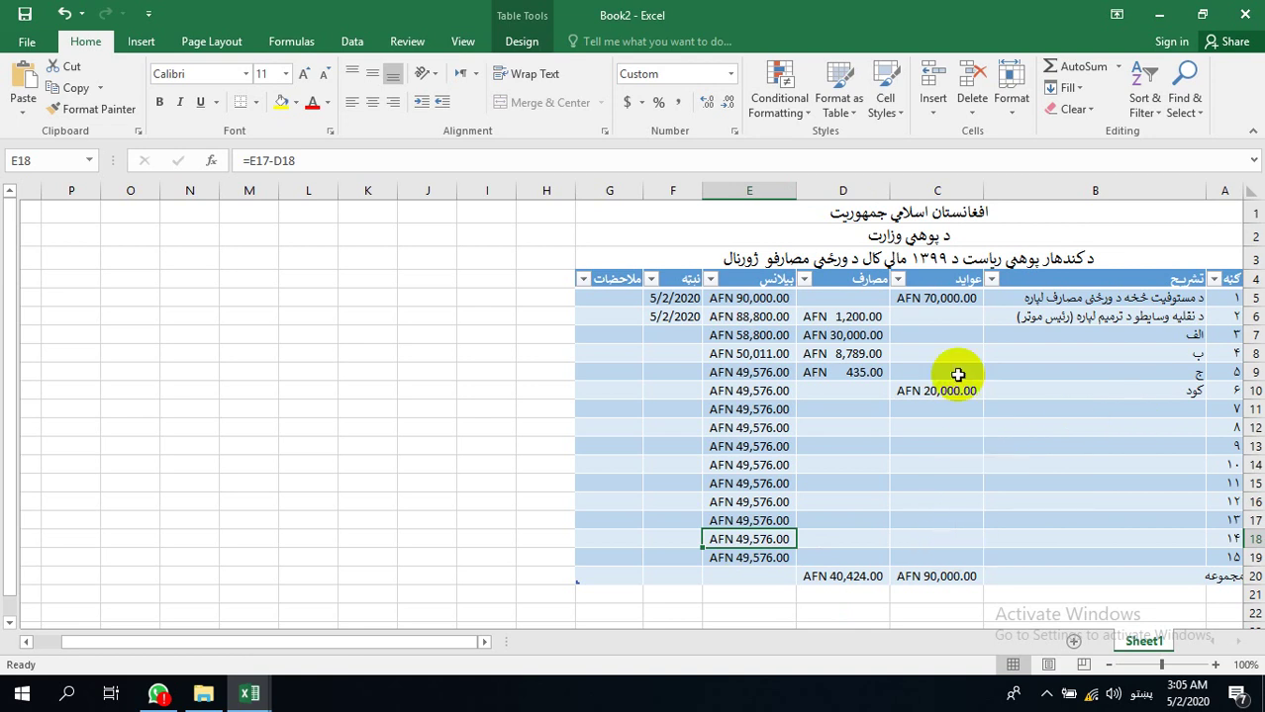
pyautogui.click(930, 577)
pyautogui.click(758, 299)
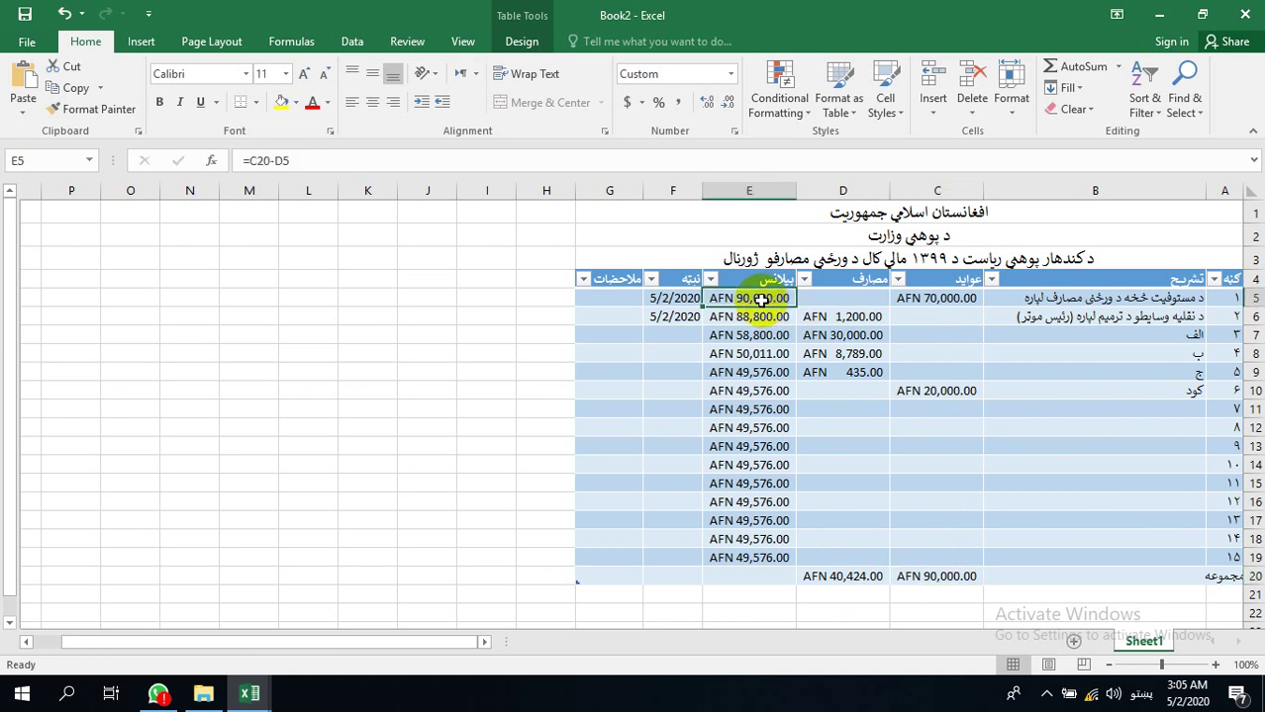
pyautogui.write('=')
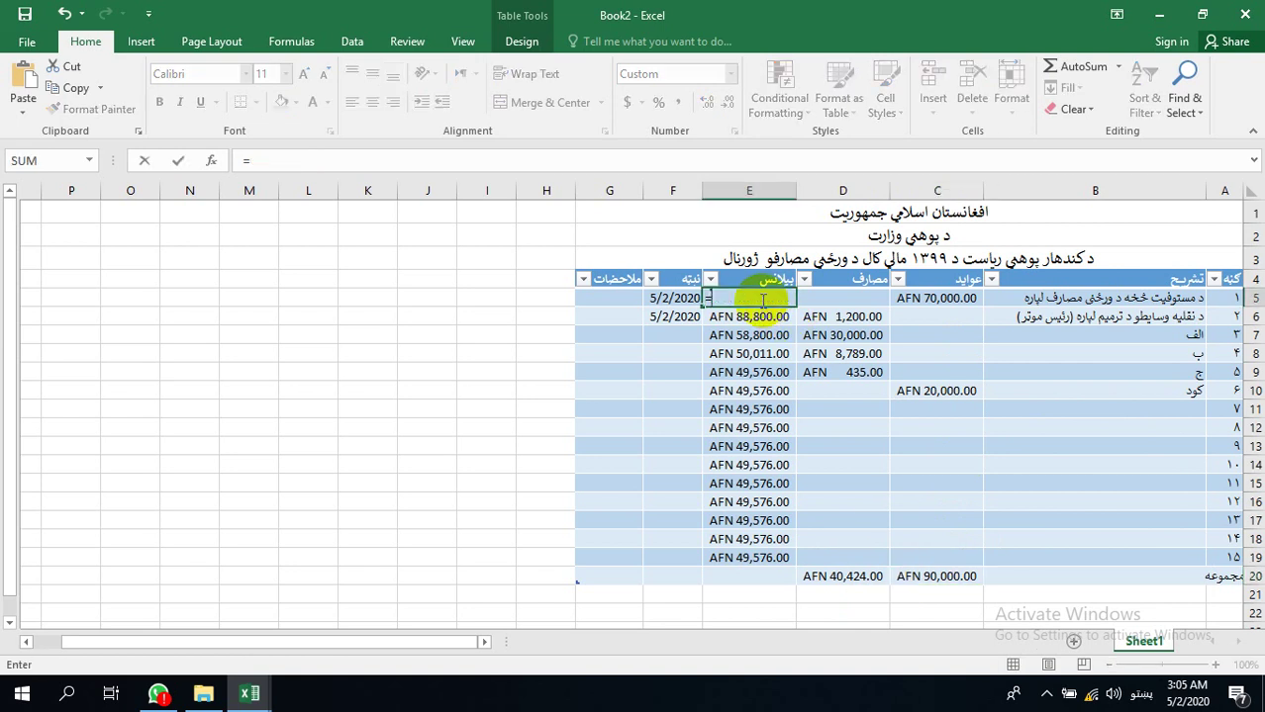
pyautogui.click(948, 581)
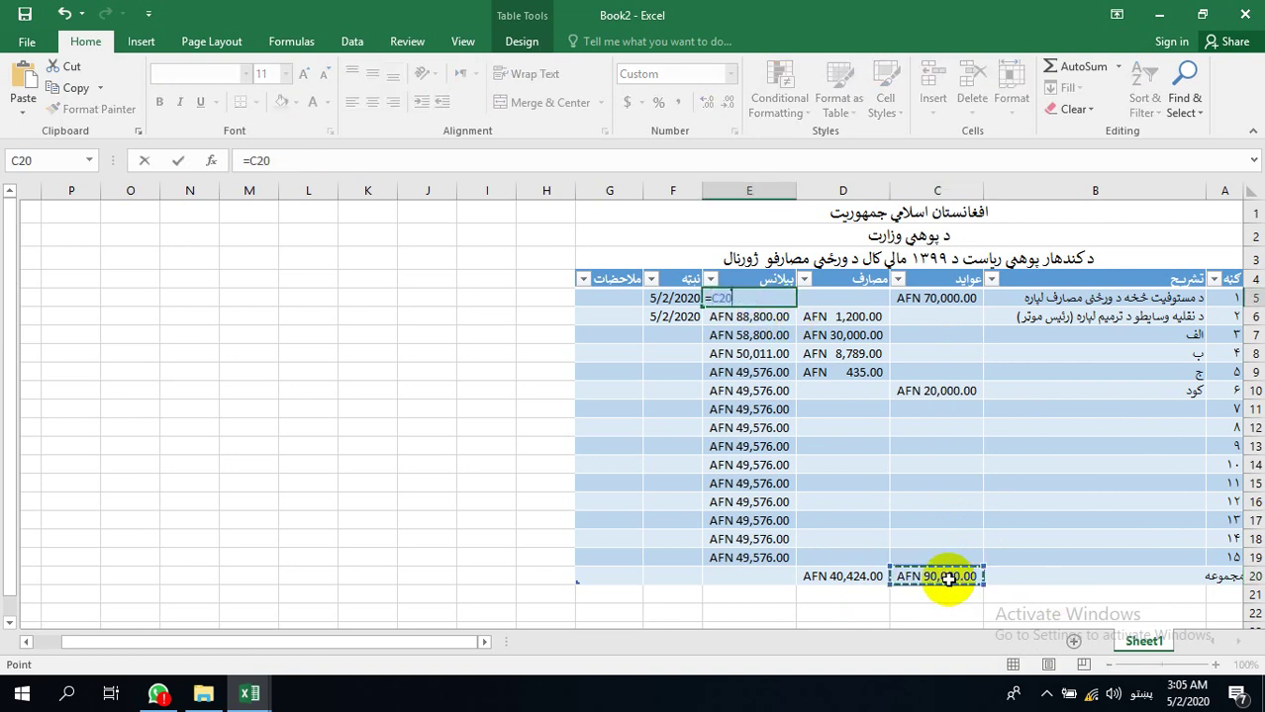
pyautogui.write('-')
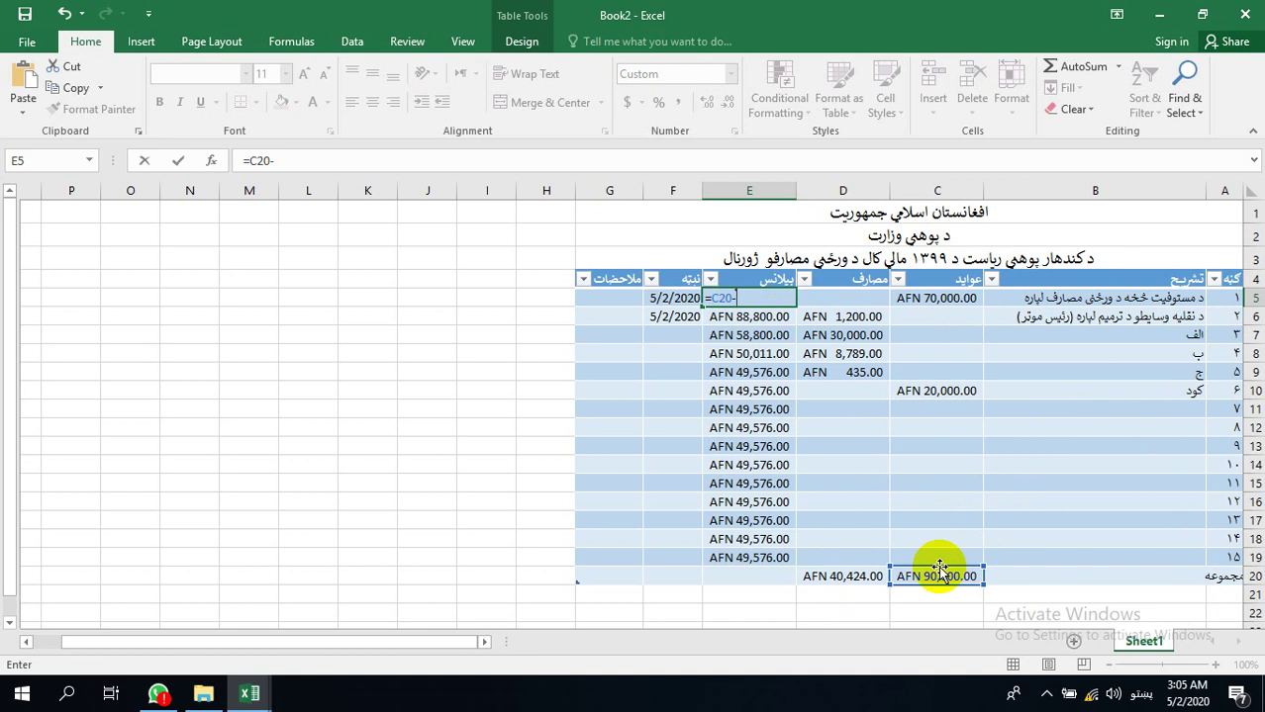
pyautogui.click(831, 301)
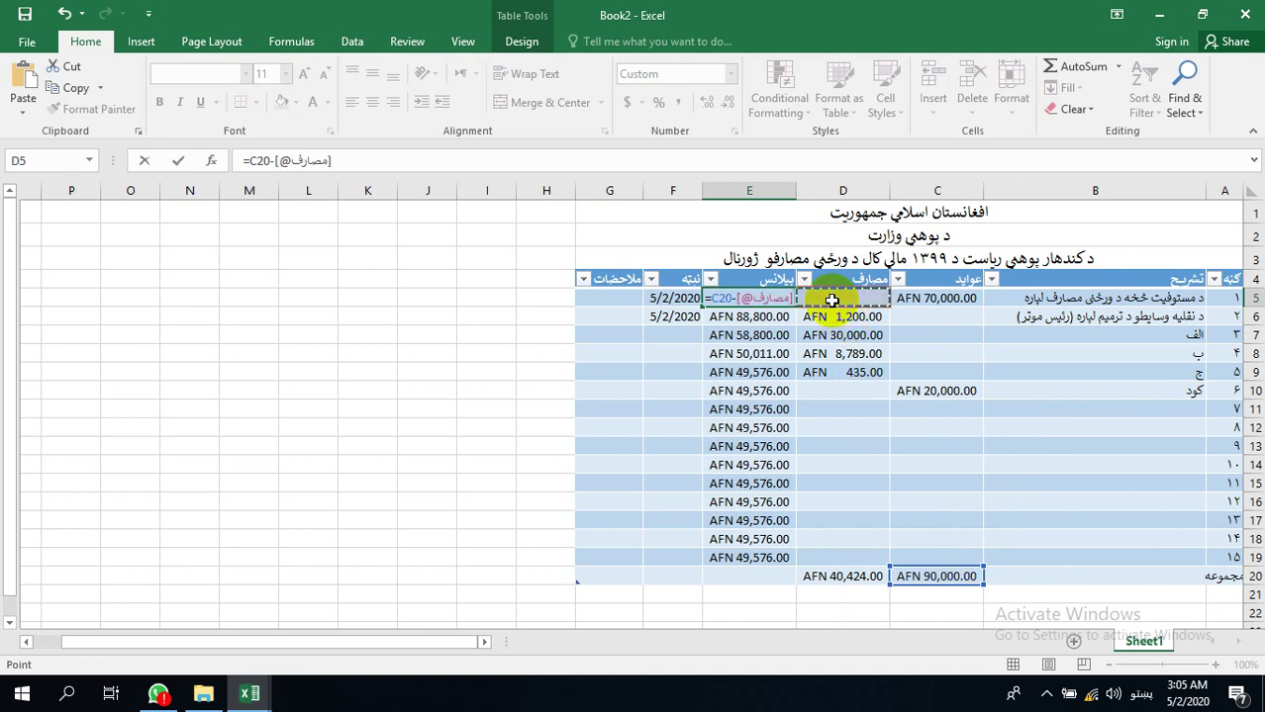
pyautogui.press('Return')
pyautogui.click(754, 297)
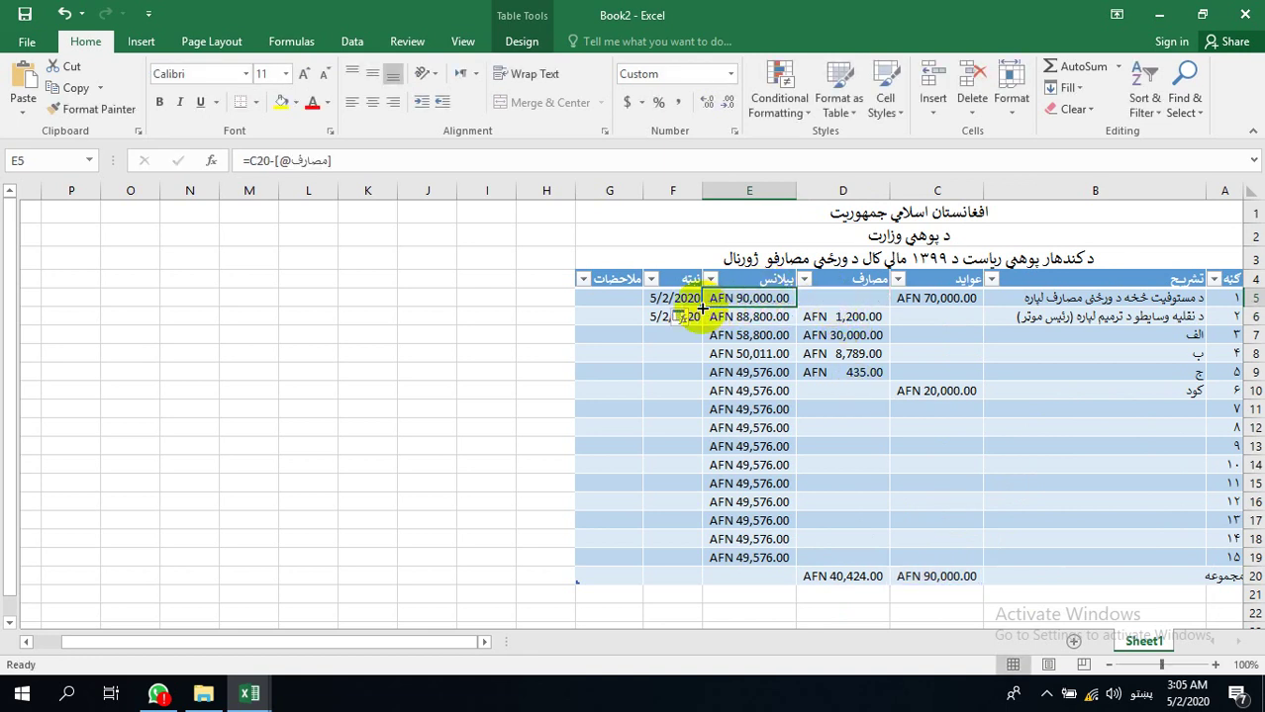
# Step: Try to fill the E5 balance formula down to E12, check E6, and undo the fill
pyautogui.moveTo(704, 308); pyautogui.dragTo(729, 434)
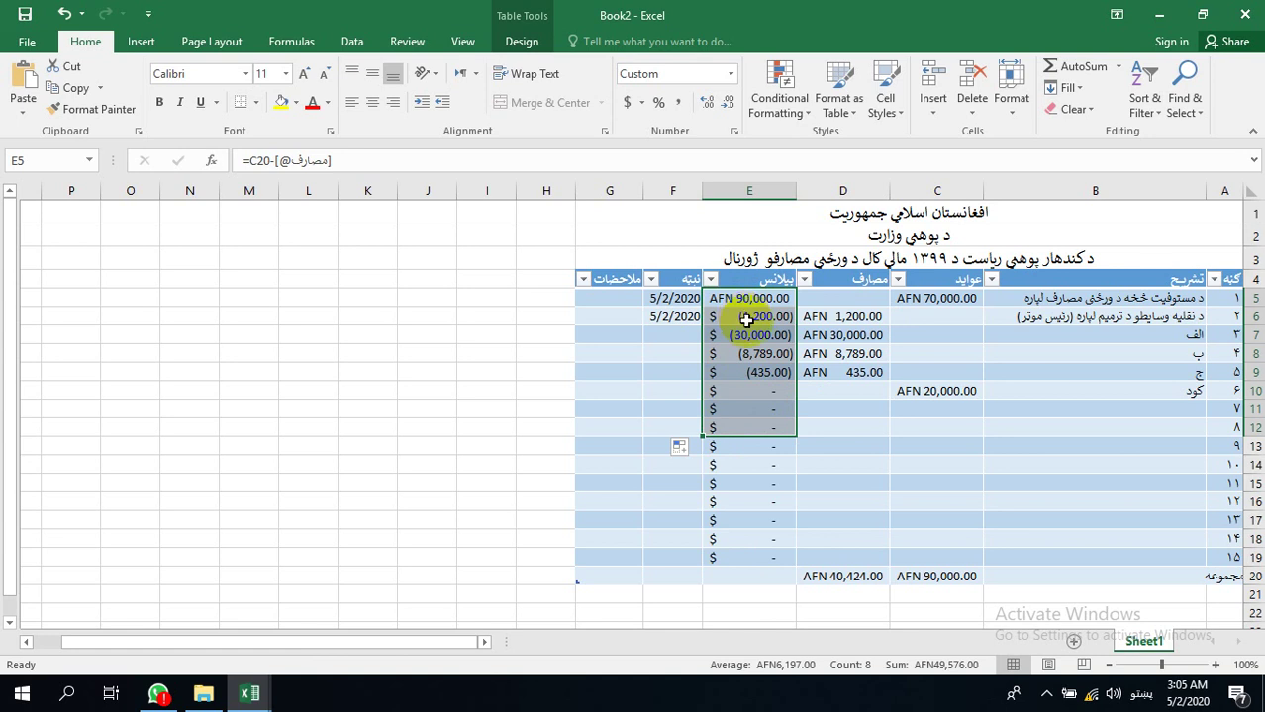
pyautogui.click(744, 317)
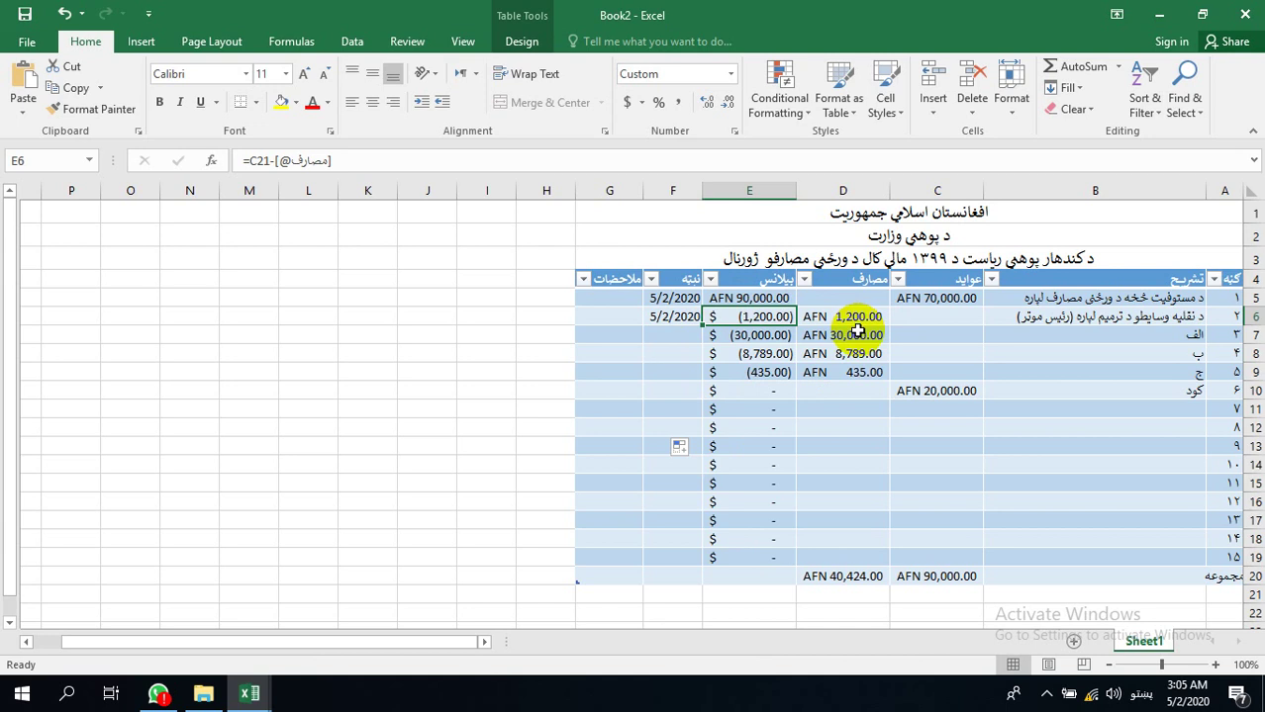
pyautogui.hotkey('ctrl', 'z')
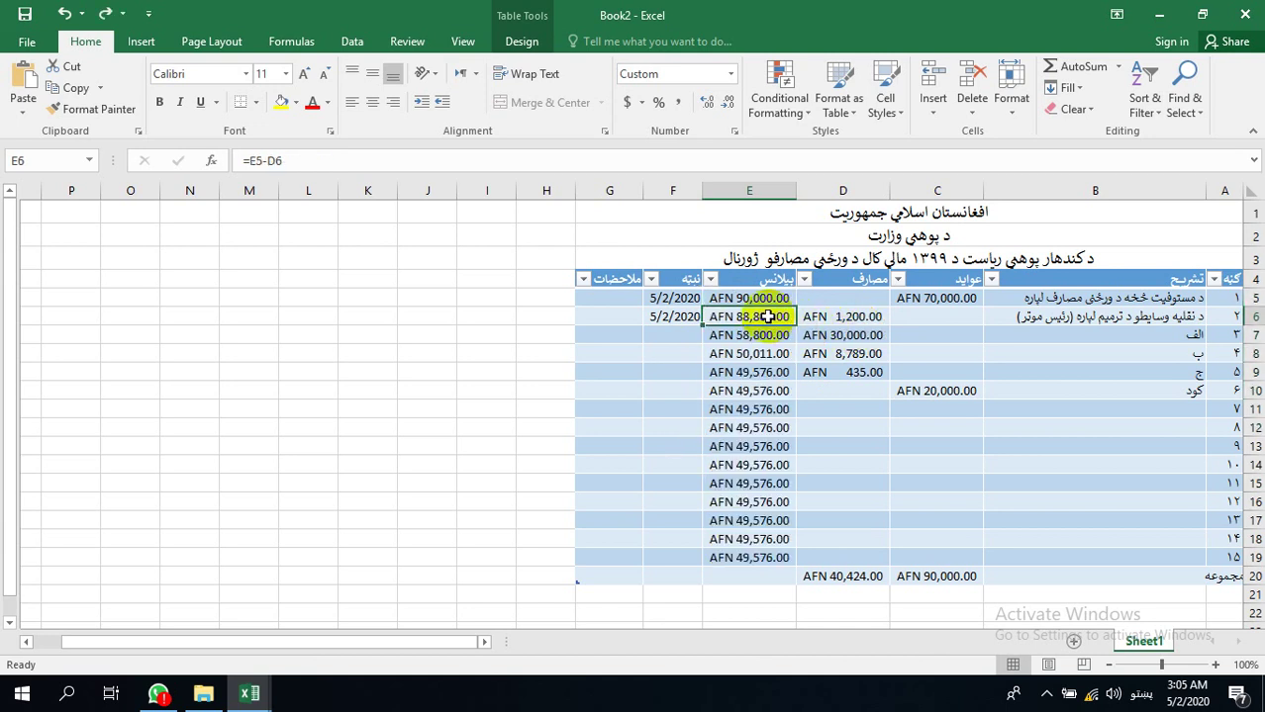
# Step: Re-enter the E6 balance formula as E5 minus the row's مصارف value and fill it down through E19
pyautogui.write('=')
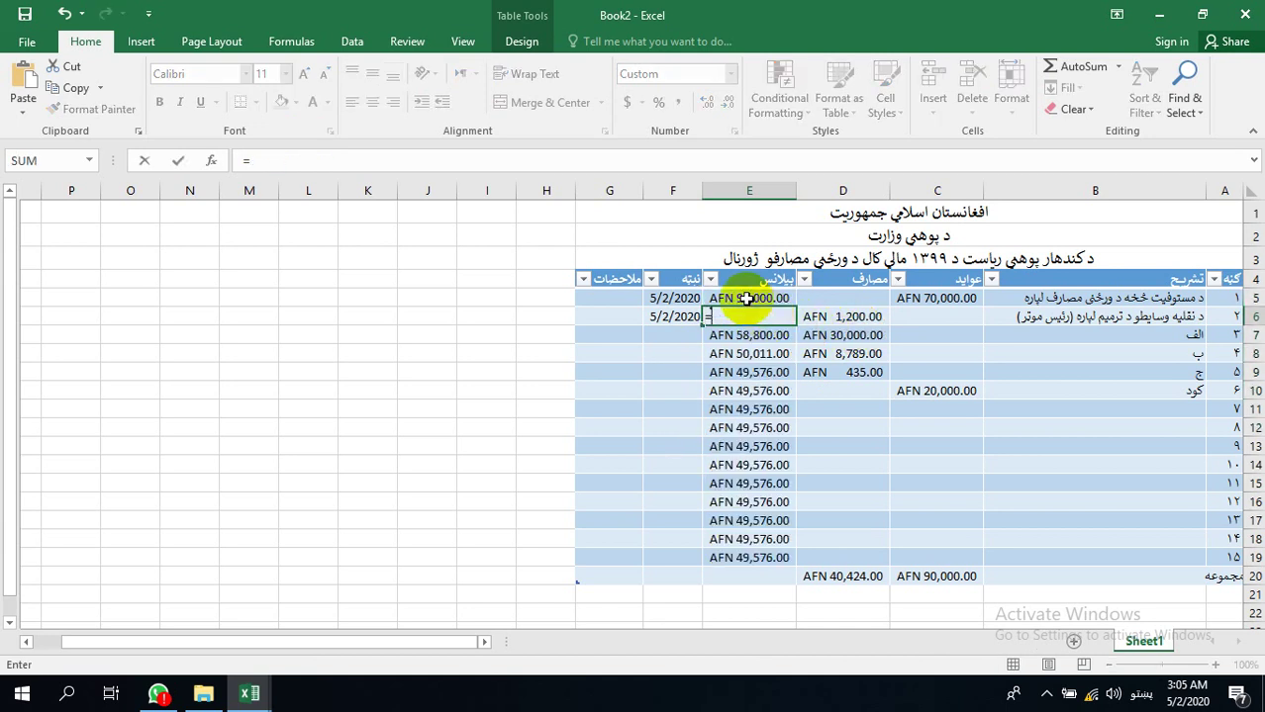
pyautogui.click(745, 297)
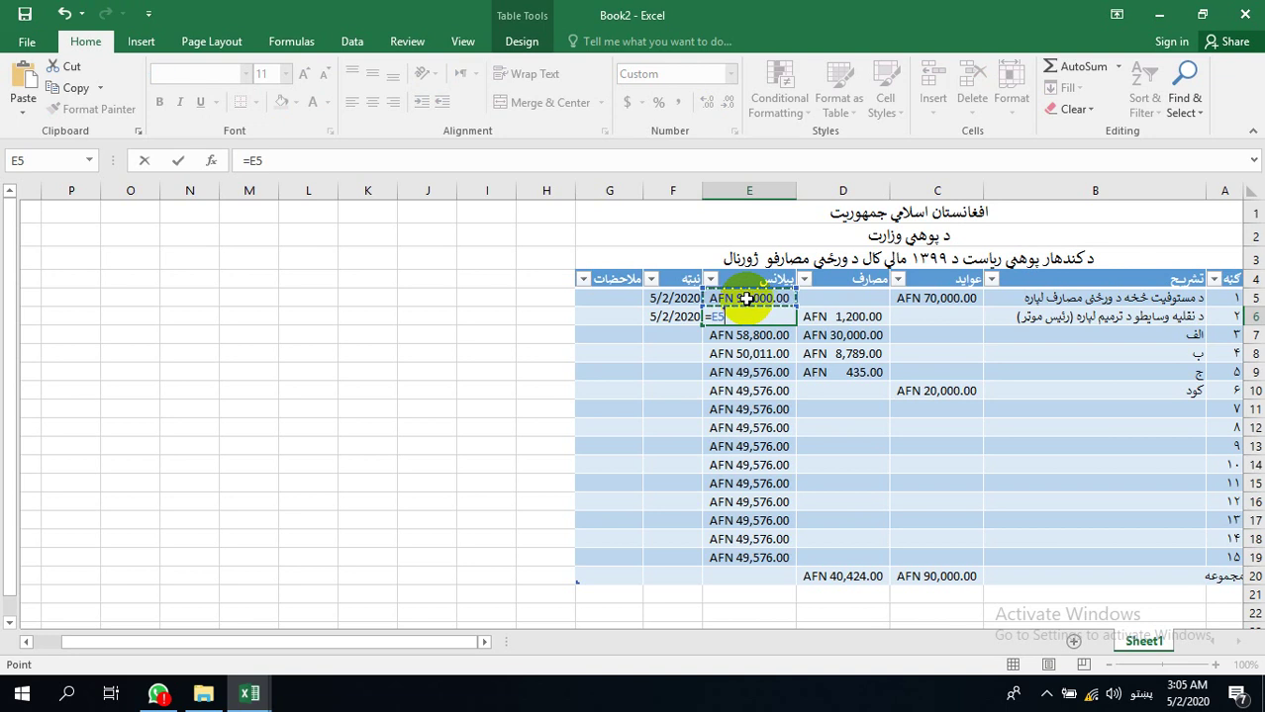
pyautogui.write('-')
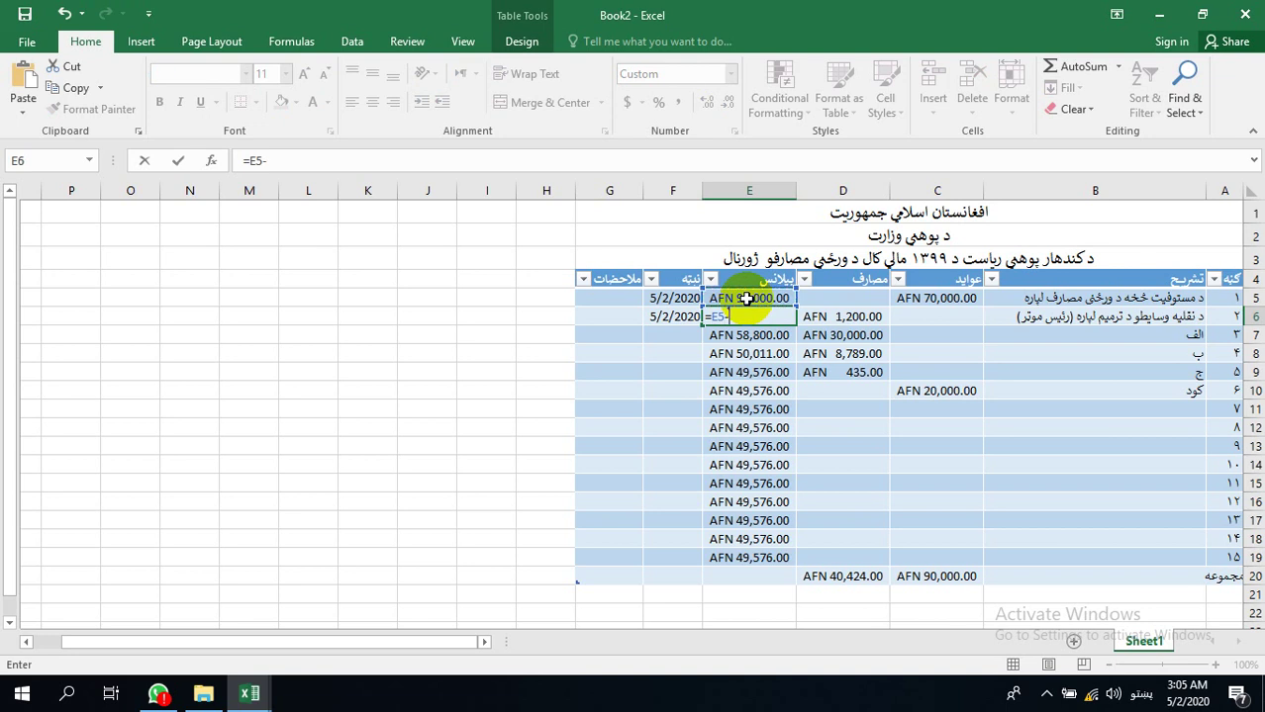
pyautogui.click(829, 317)
pyautogui.press('Return')
pyautogui.press('Up')
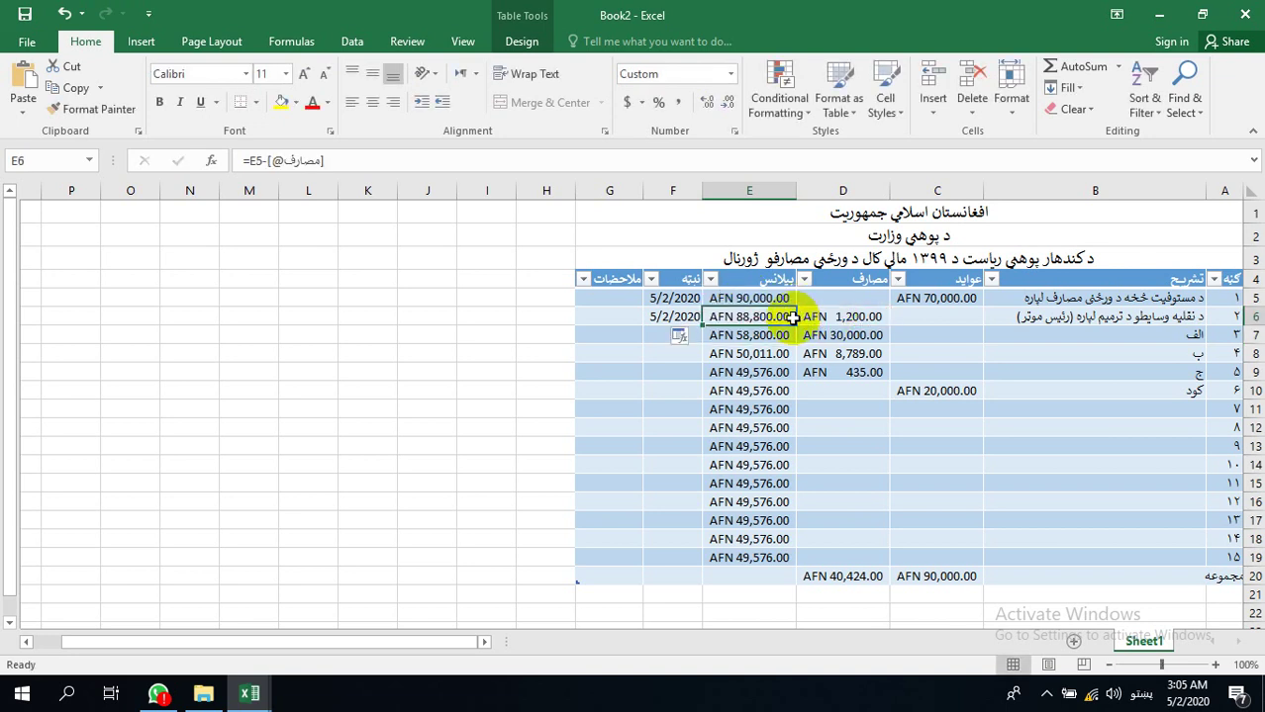
pyautogui.hotkey('ctrl', 'shift', 'Down')
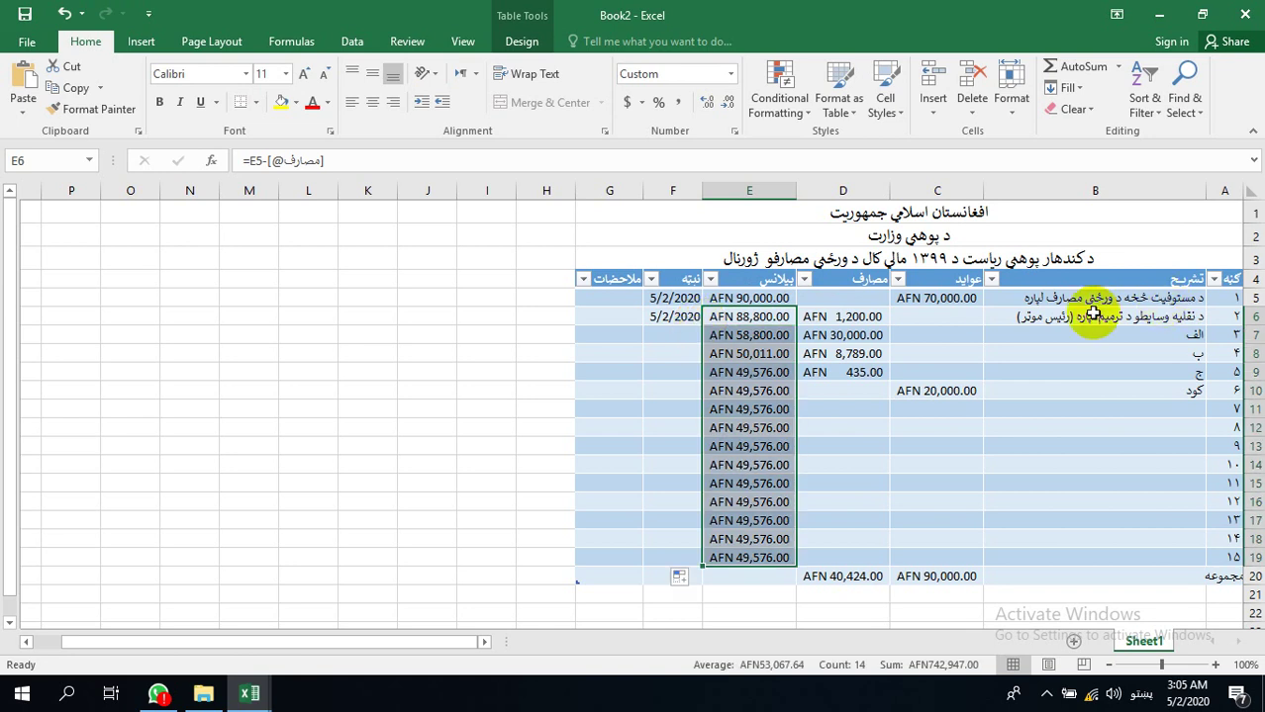
# Step: Review the income in C5 and the expenses in D5 and D6, and enter a trial income of 900 in C6
pyautogui.click(960, 298)
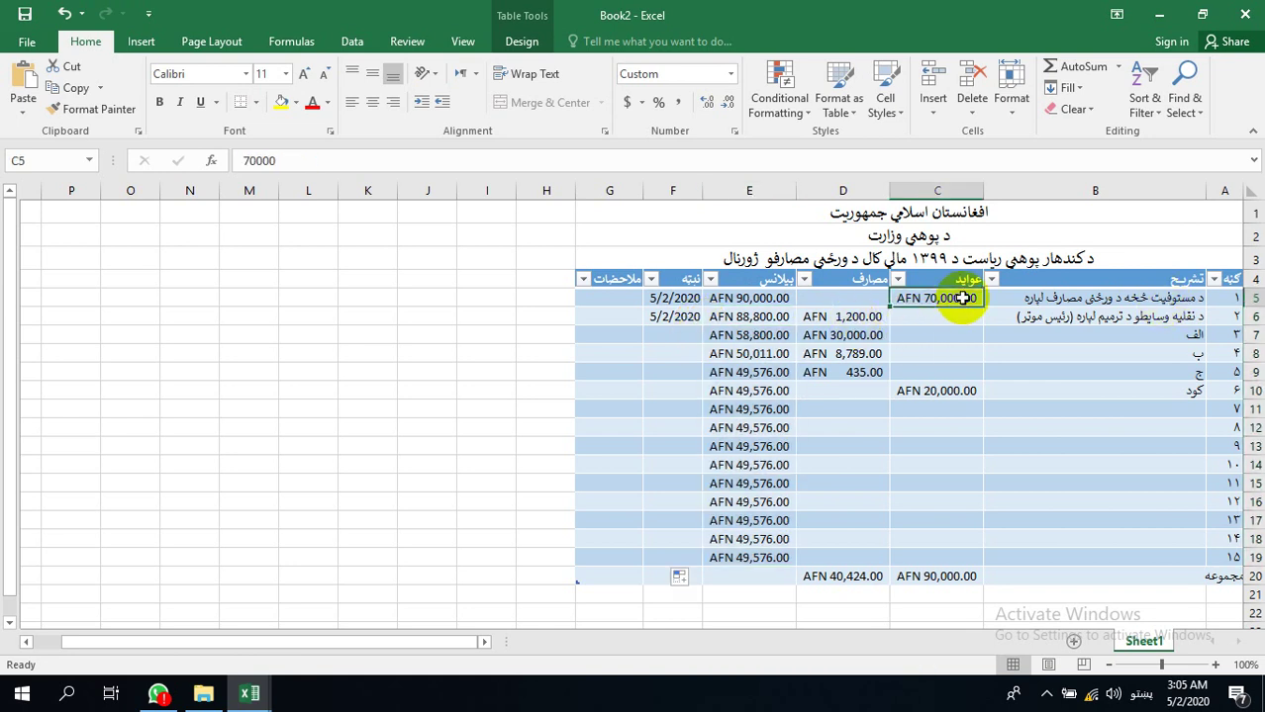
pyautogui.click(836, 301)
pyautogui.click(839, 317)
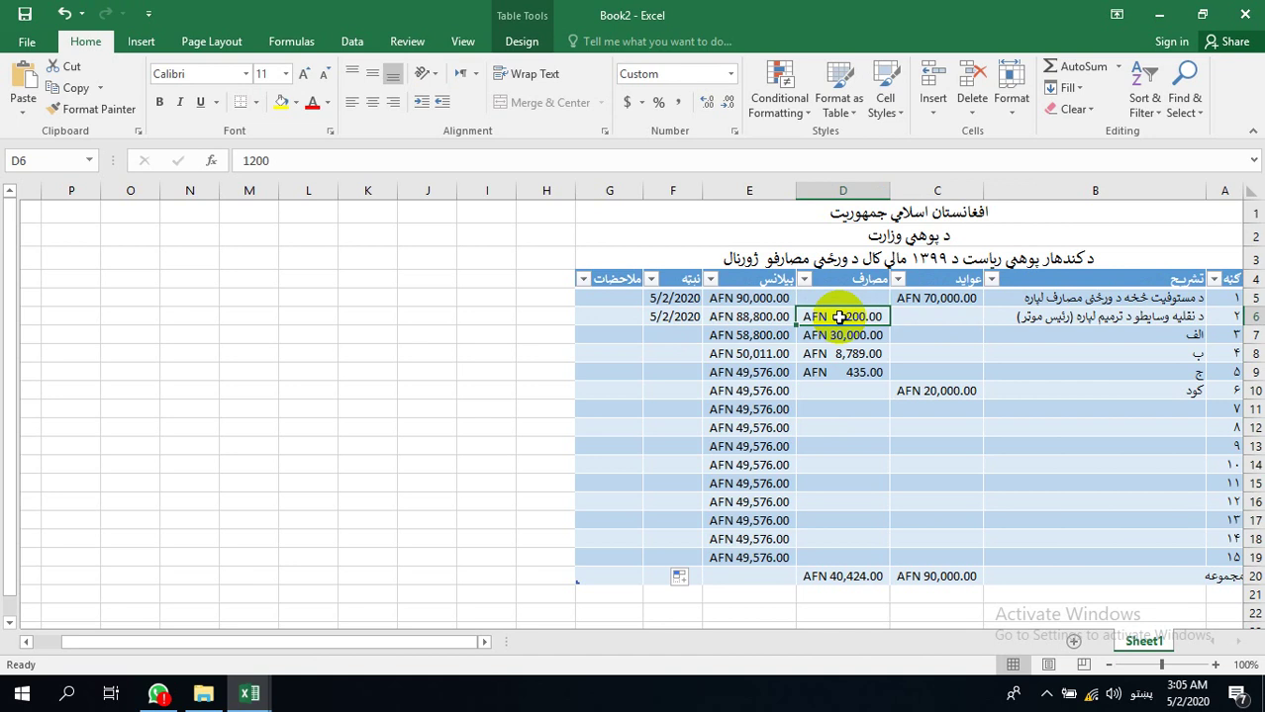
pyautogui.click(930, 322)
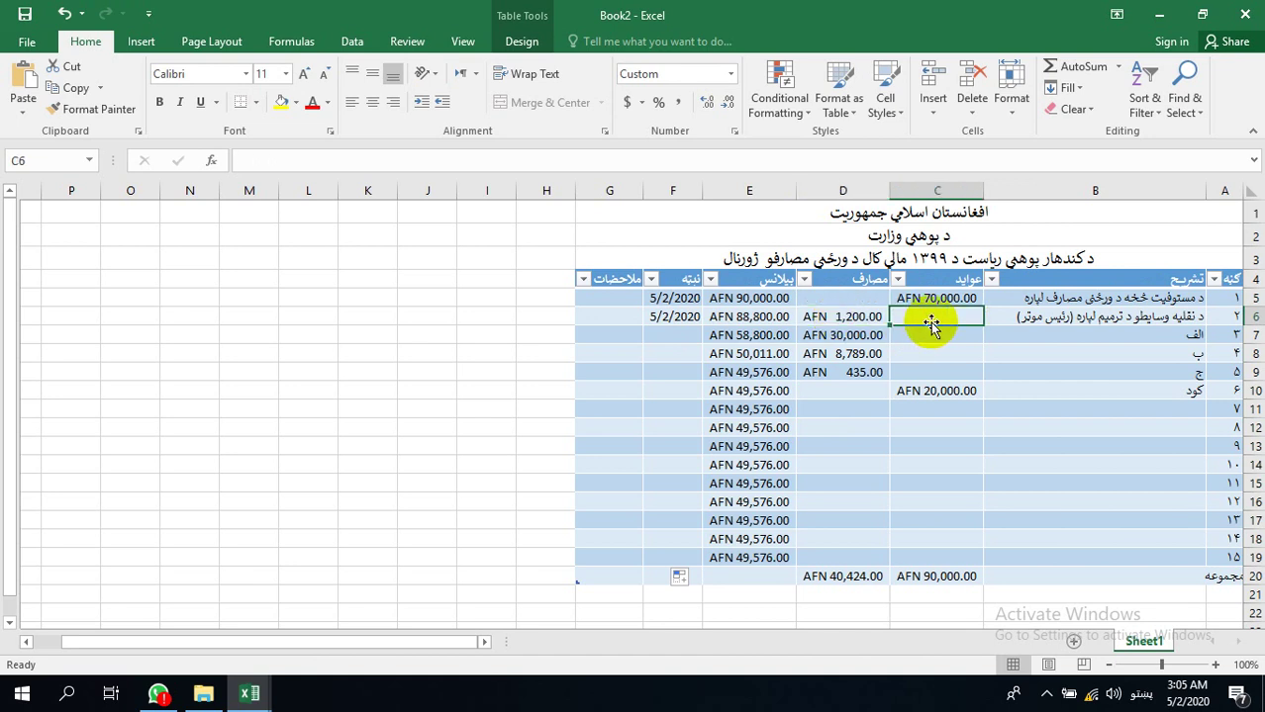
pyautogui.write('۹۰۰')
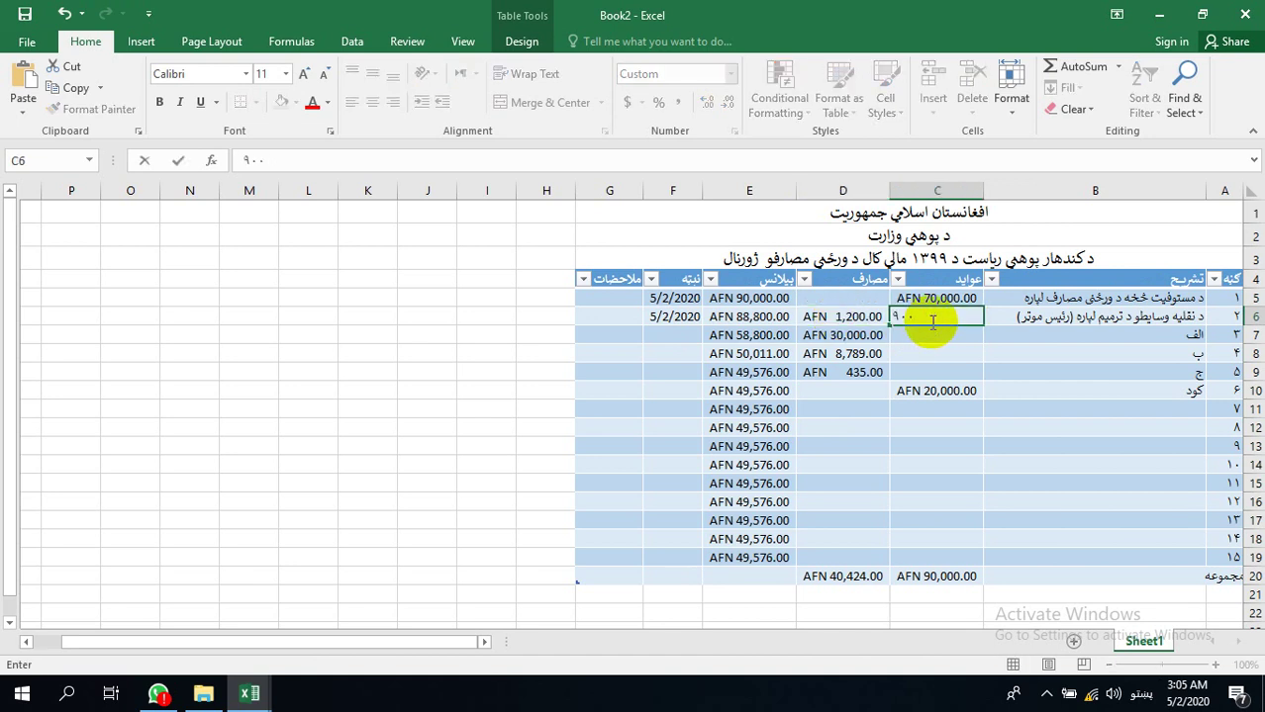
pyautogui.press('Return')
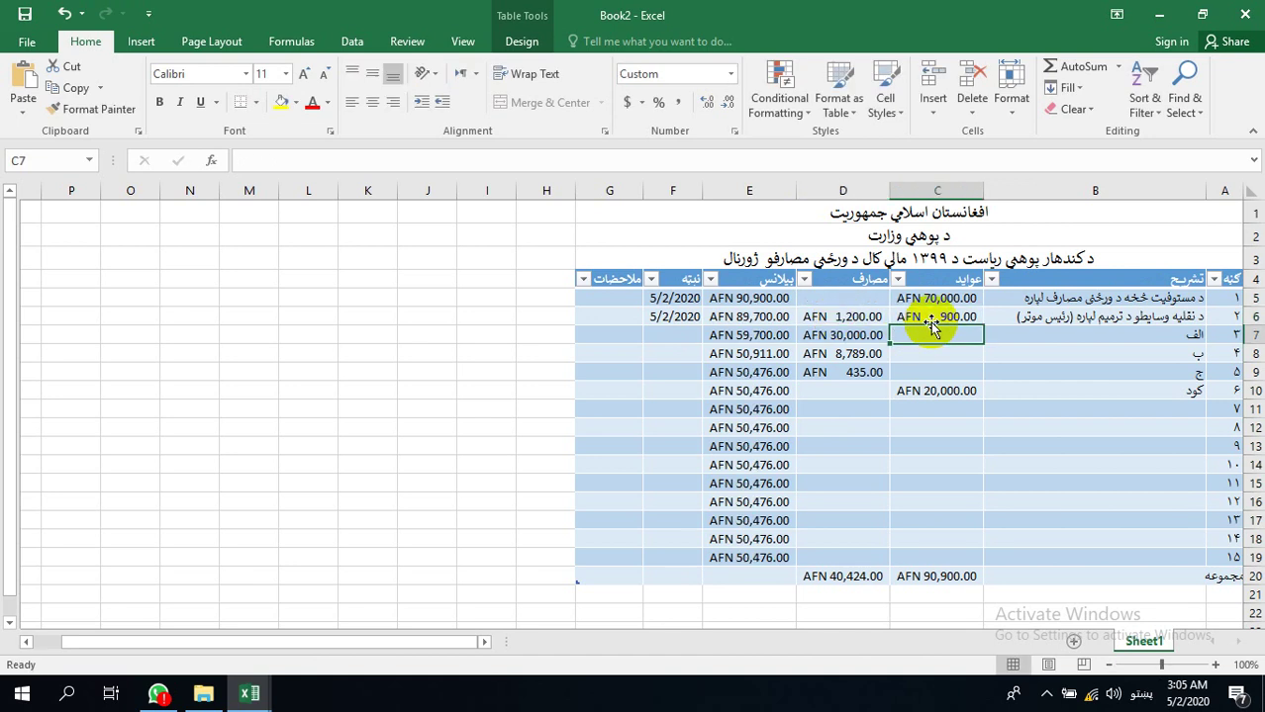
# Step: Review the description, income and expense in row 6 and clear the 900 income from C6
pyautogui.click(1036, 320)
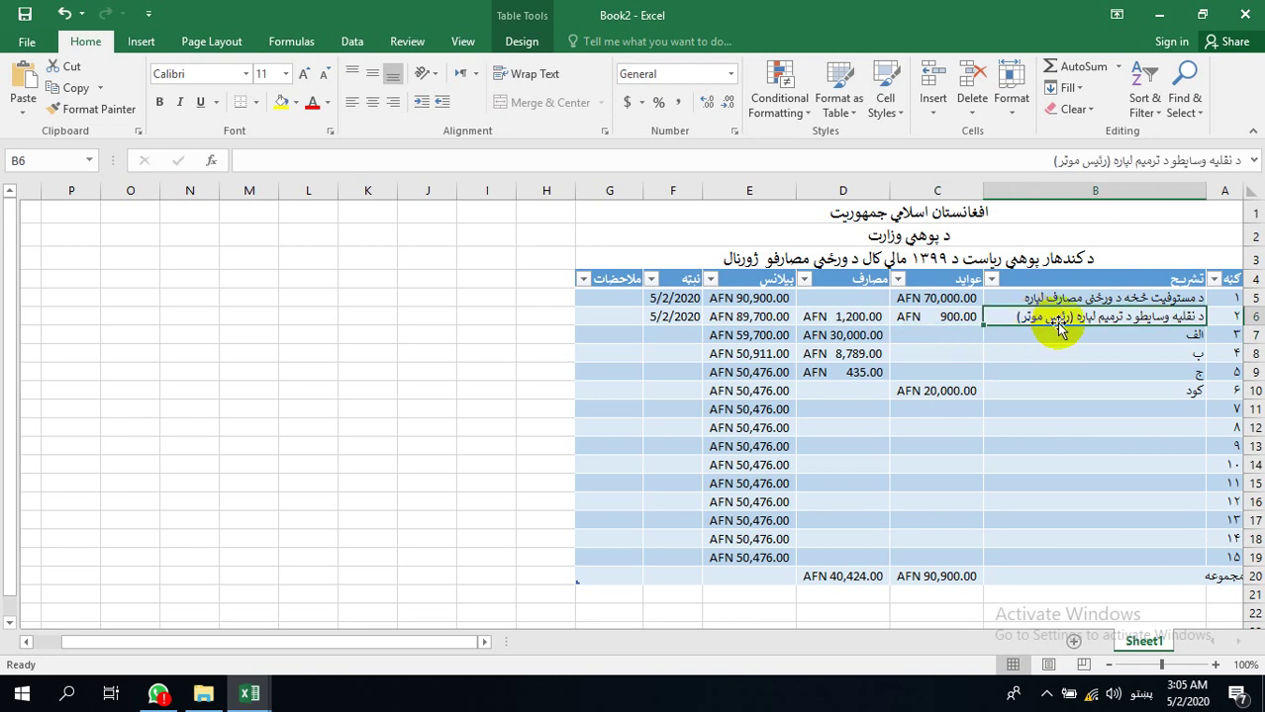
pyautogui.click(937, 314)
pyautogui.click(874, 317)
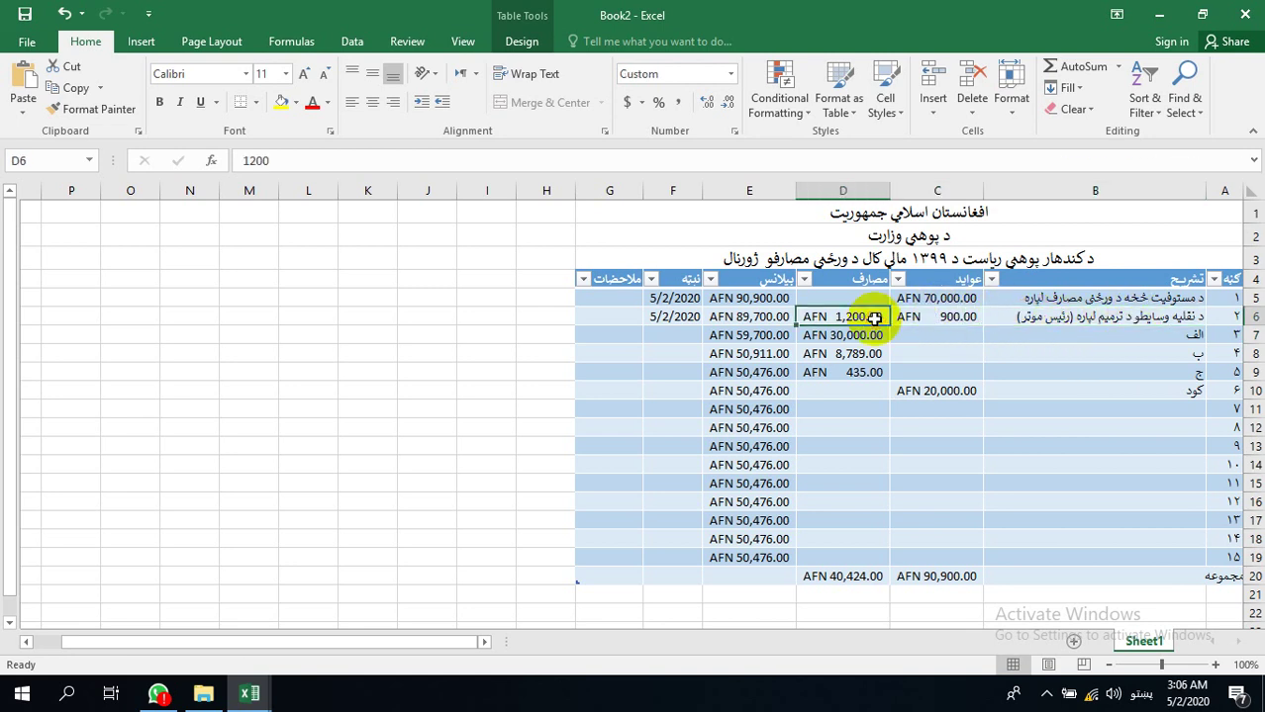
pyautogui.click(923, 333)
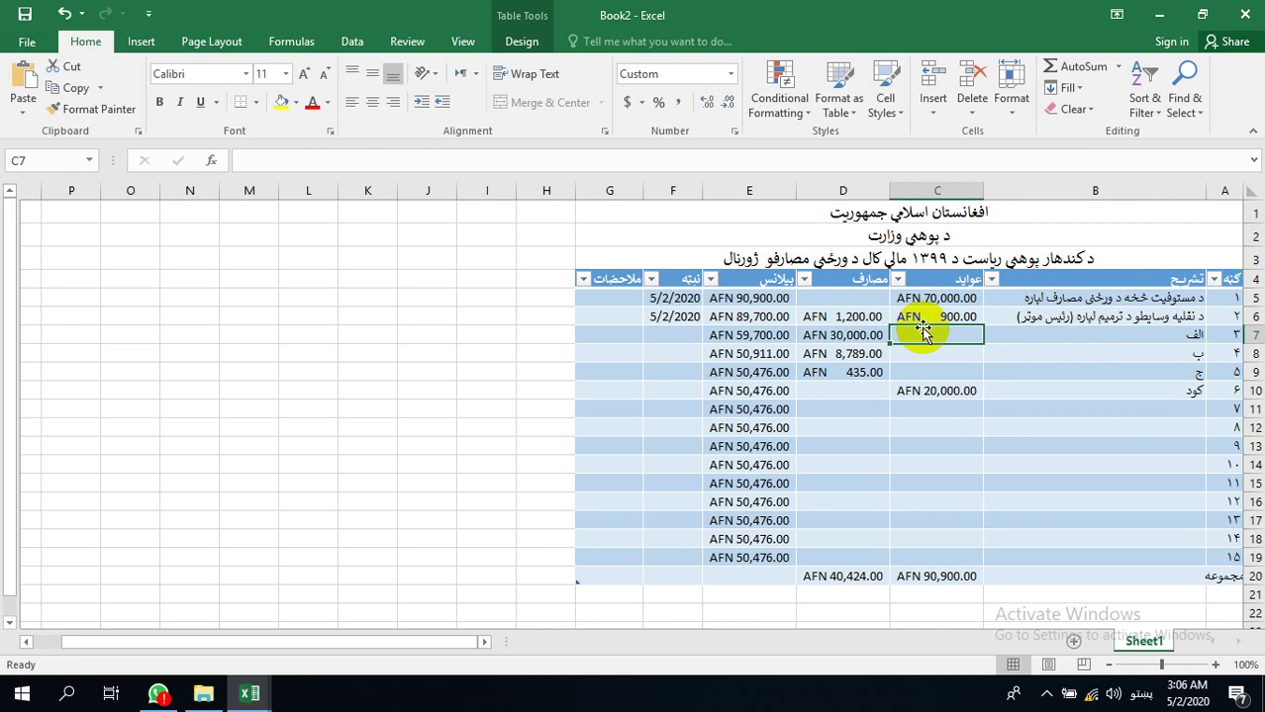
pyautogui.click(935, 317)
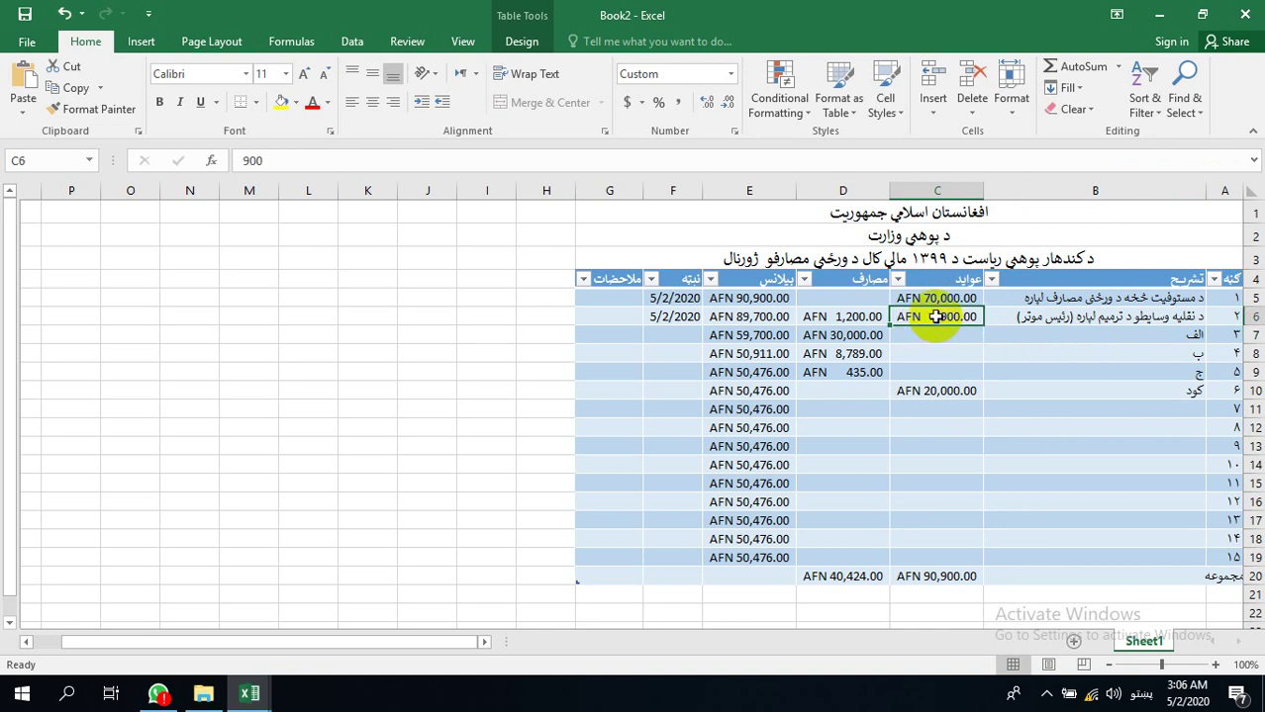
pyautogui.press('Delete')
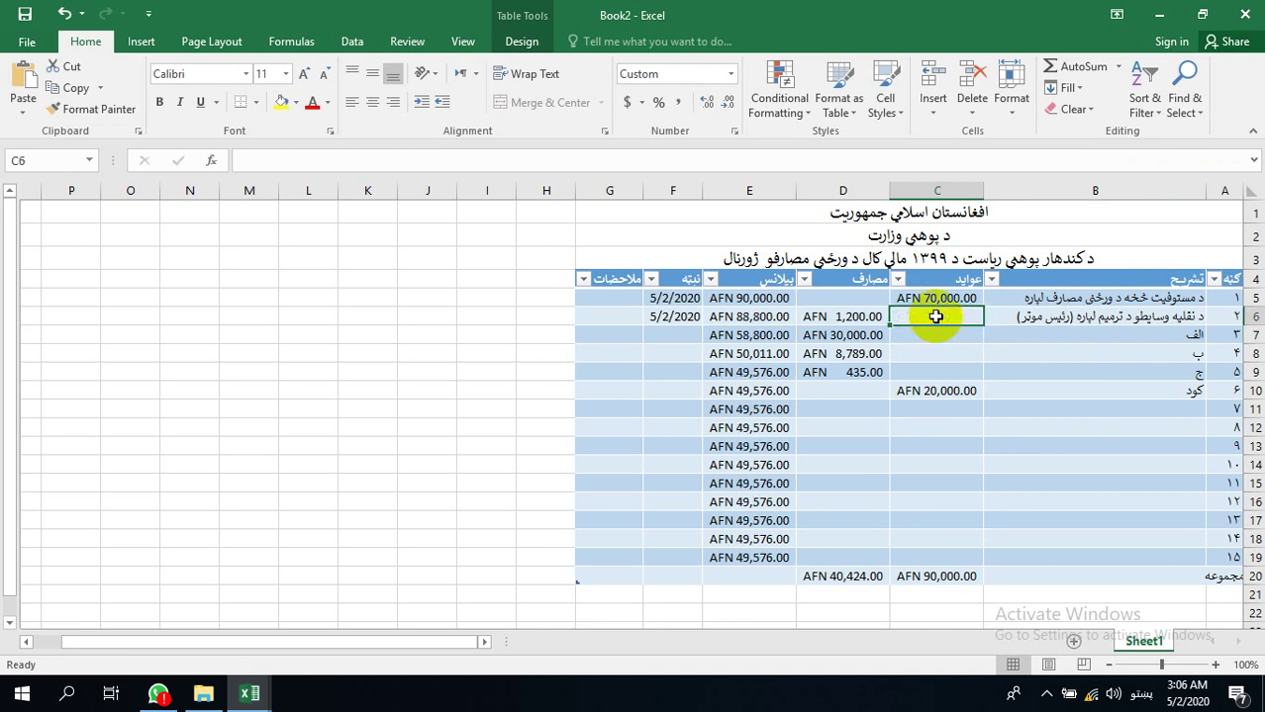